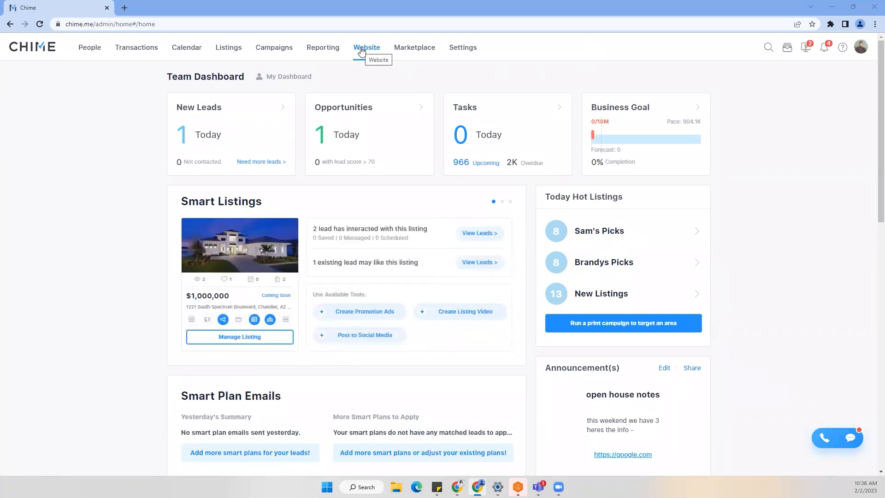
Open the newnamehere.chime.me subdomain in the website CMS and launch its live site.
click(361, 51)
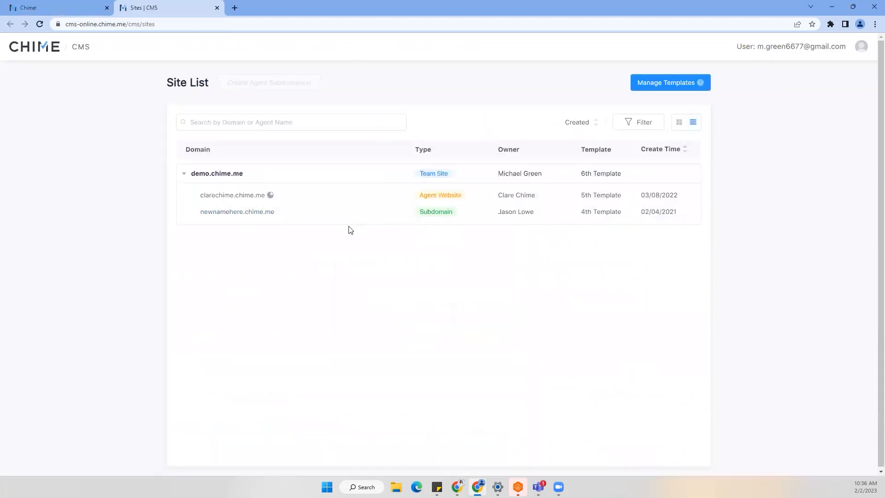
click(256, 213)
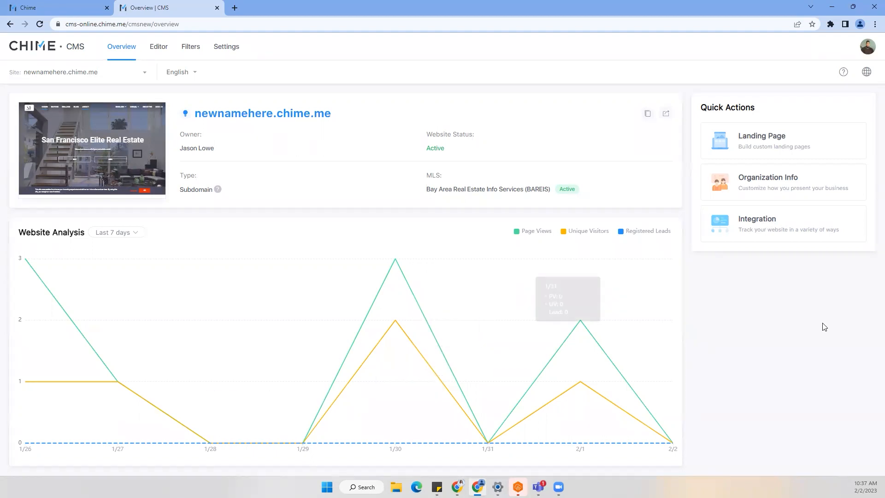
click(866, 73)
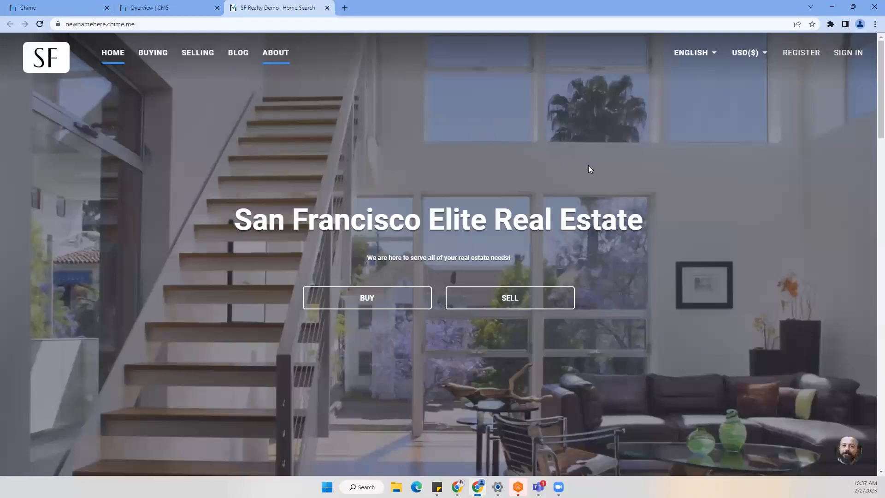
Examine the live home page from the hero banner through the featured areas, mortgage calculator and reviews to the footer.
scroll(589, 166, down, 9)
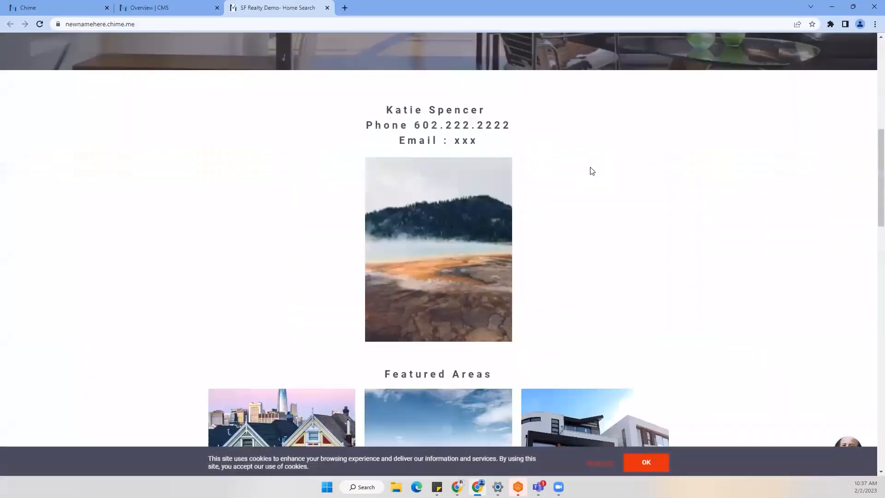
scroll(592, 171, down, 2)
scroll(594, 166, up, 7)
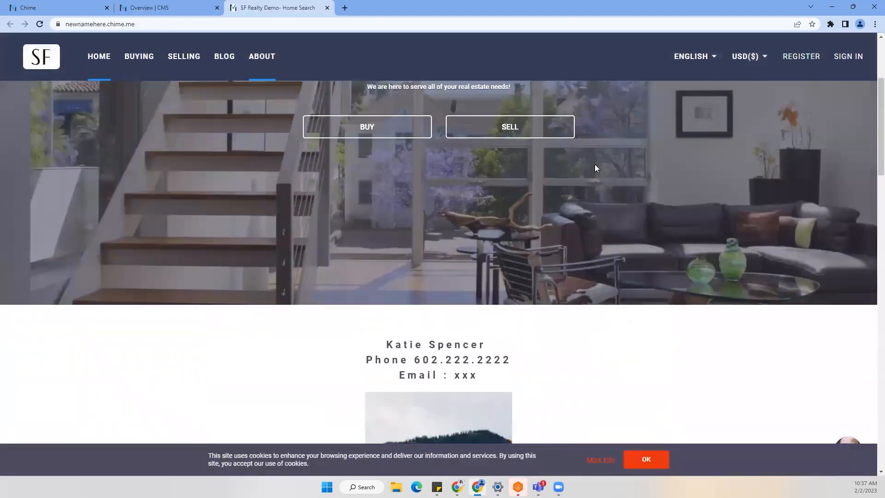
scroll(595, 166, up, 4)
scroll(594, 168, down, 8)
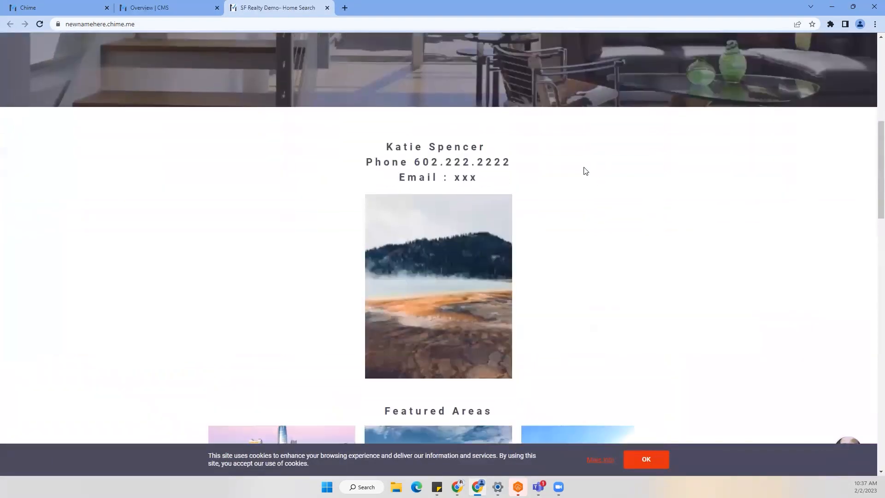
scroll(570, 228, down, 3)
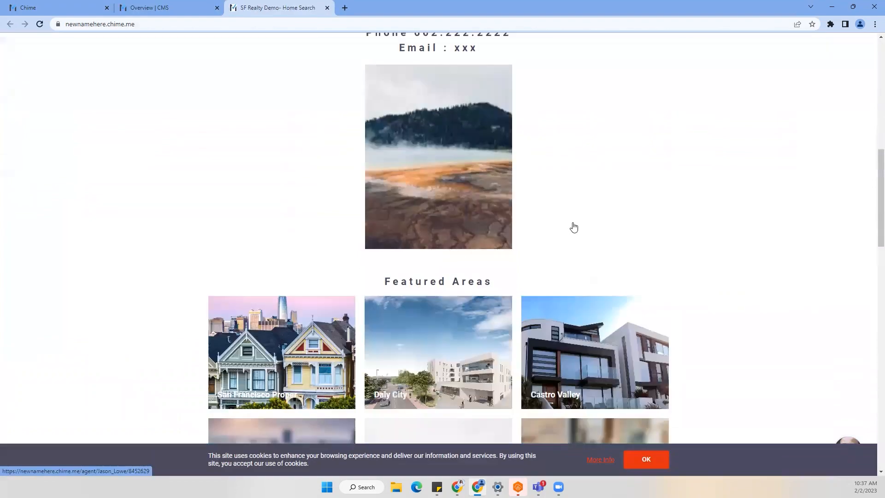
scroll(574, 227, down, 15)
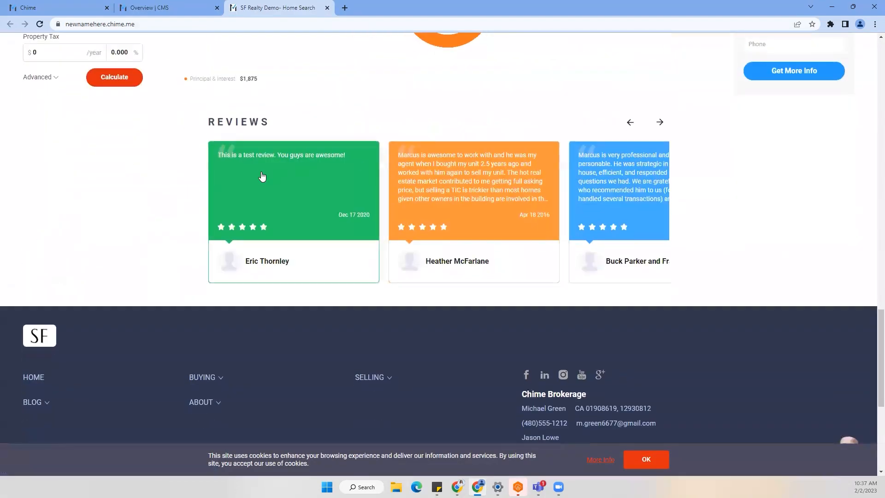
scroll(494, 174, down, 3)
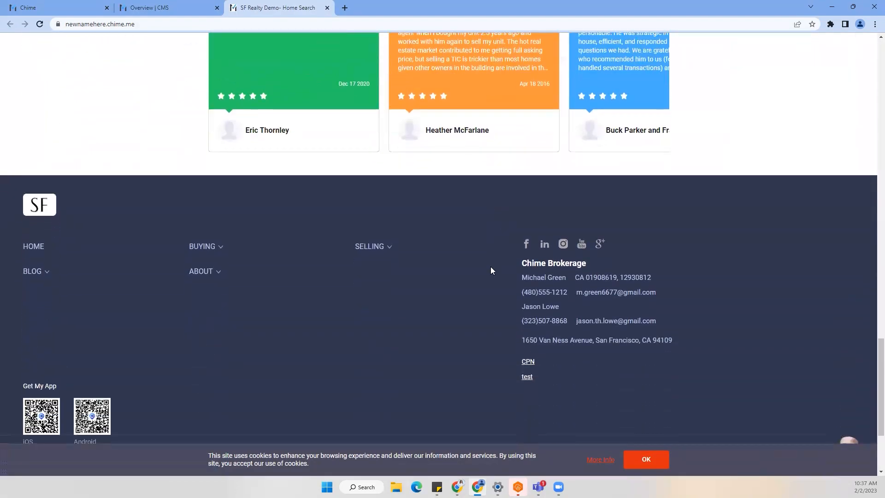
scroll(491, 268, down, 3)
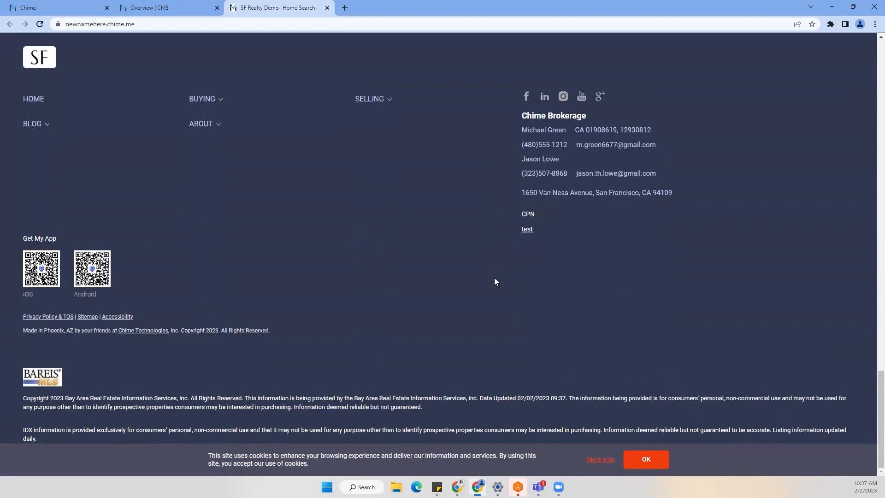
scroll(494, 279, up, 20)
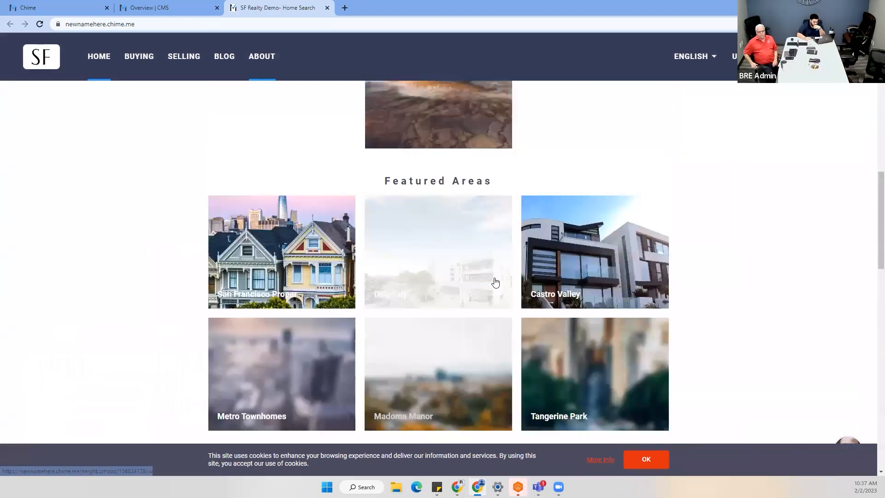
scroll(494, 276, up, 10)
scroll(495, 269, down, 4)
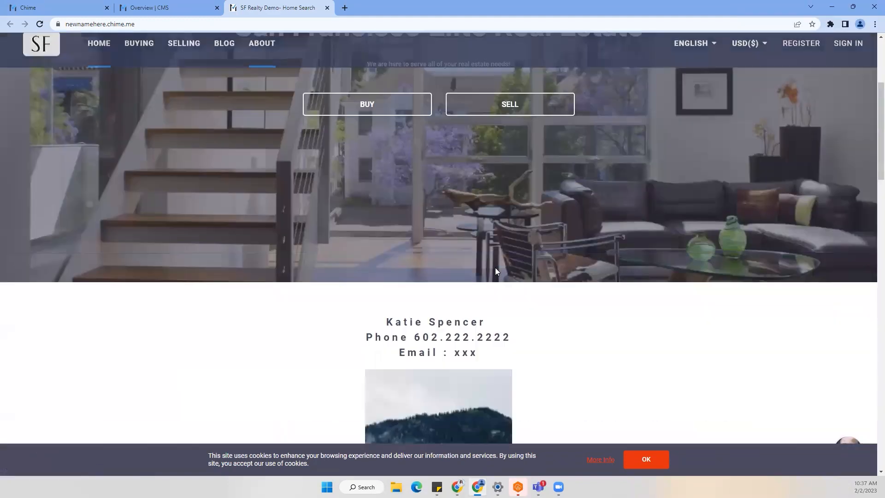
scroll(496, 271, down, 15)
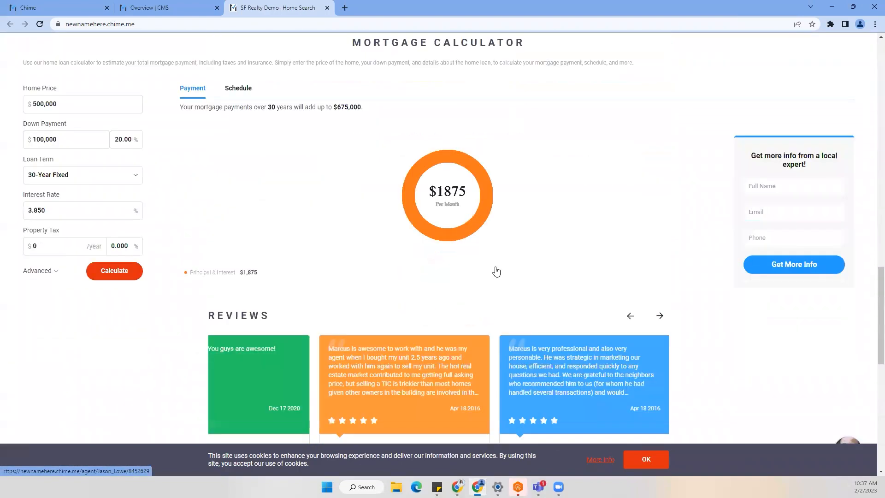
scroll(496, 271, down, 15)
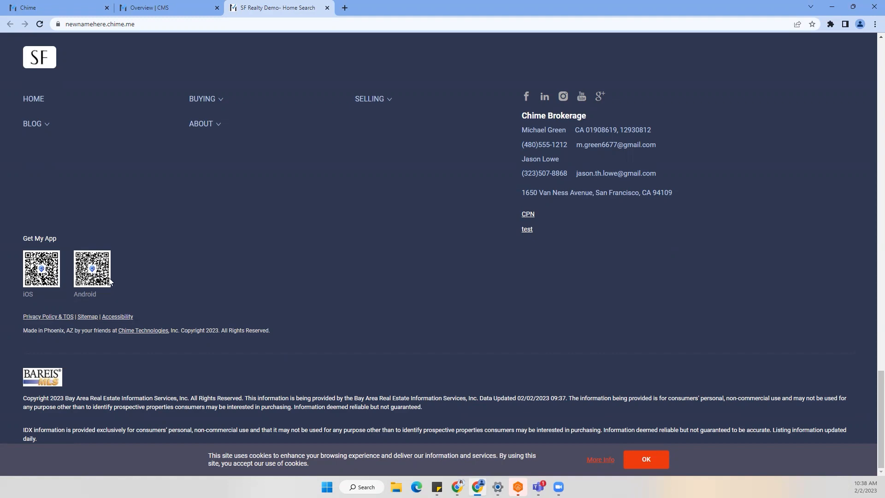
scroll(297, 376, up, 15)
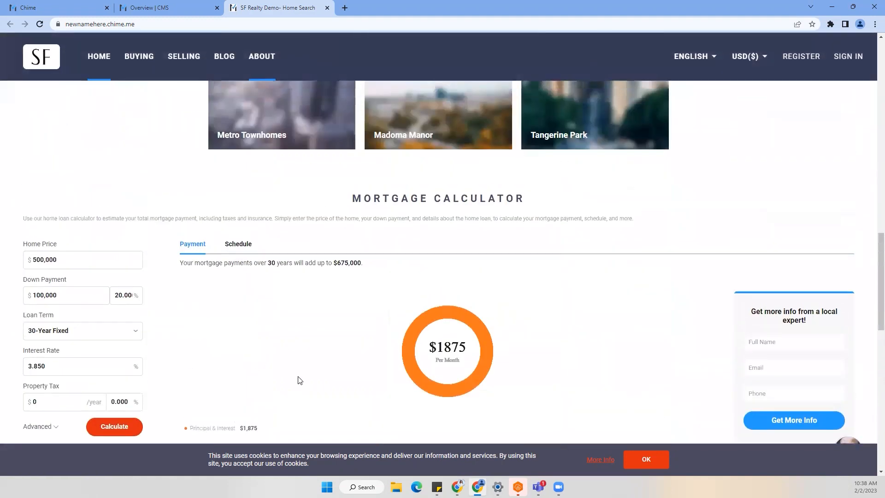
scroll(298, 380, up, 15)
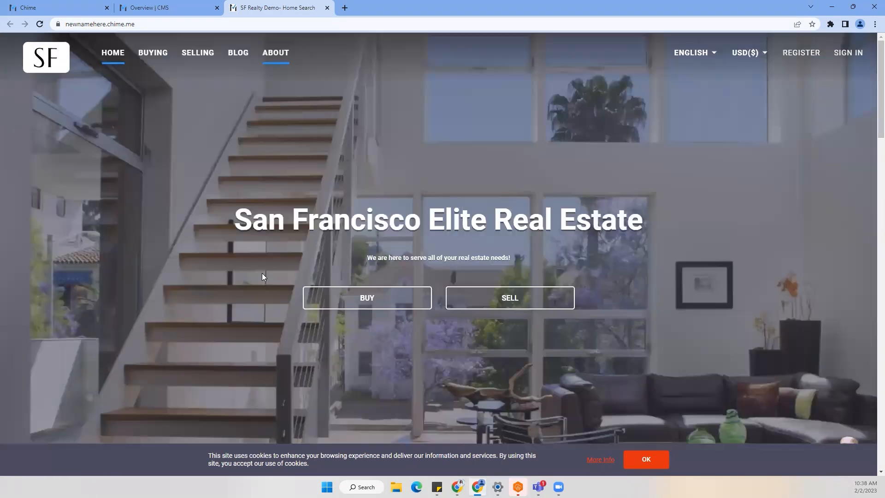
Open the site's listing filters in the CMS and check them against the homes-for-sale page on the live site.
click(162, 12)
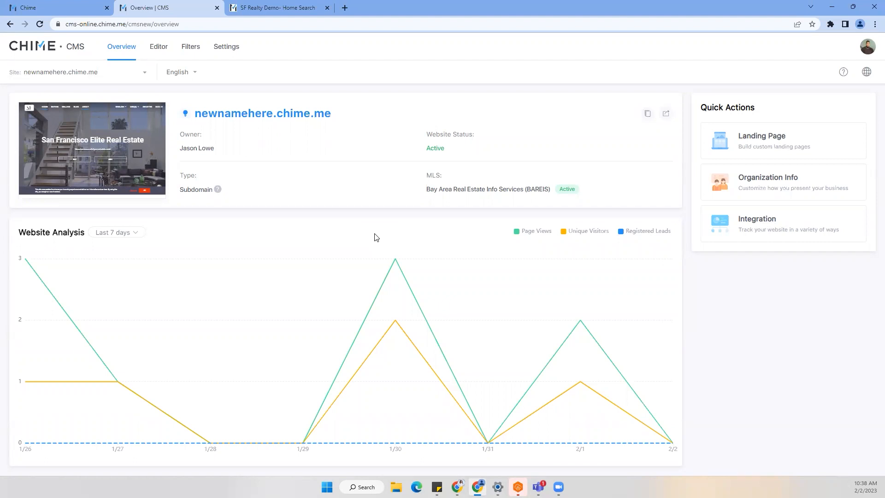
click(190, 48)
click(279, 7)
mouse_move(152, 53)
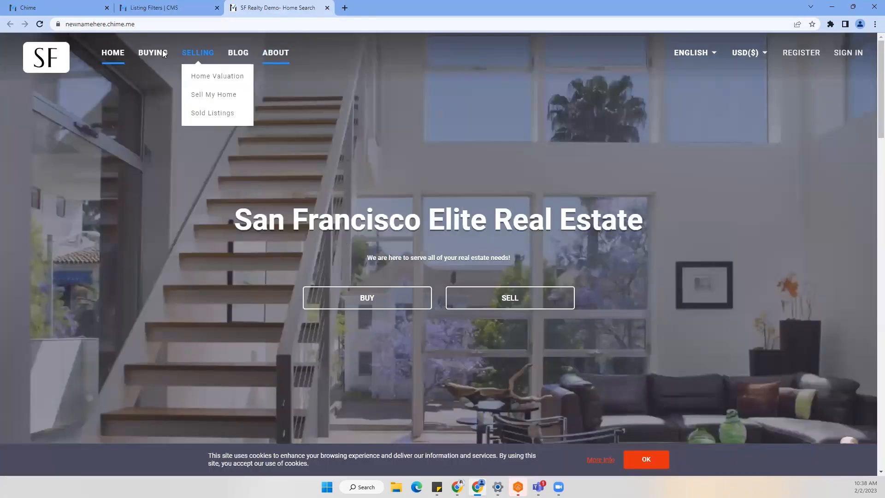
click(167, 113)
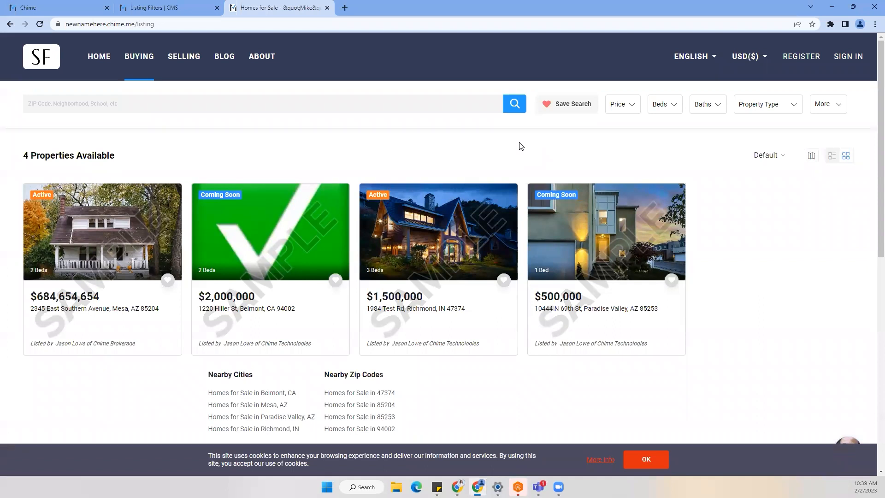
click(149, 8)
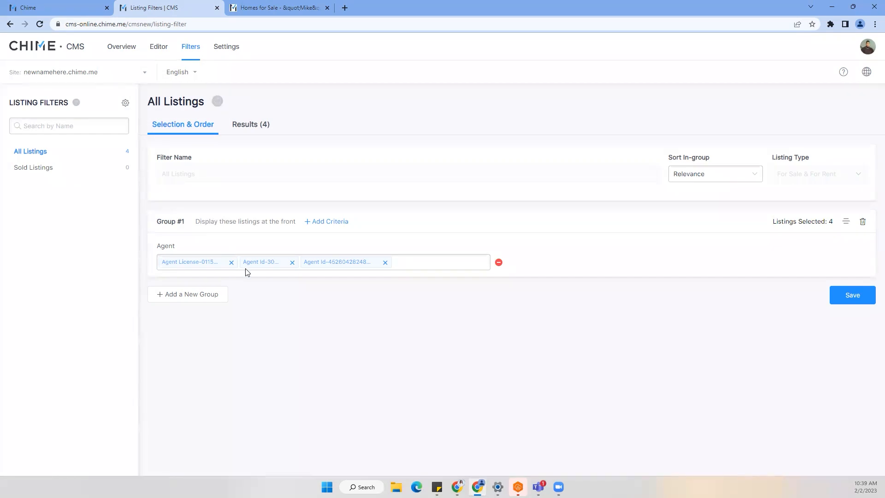
Add a second group with an Office criterion to the All Listings filter.
click(188, 296)
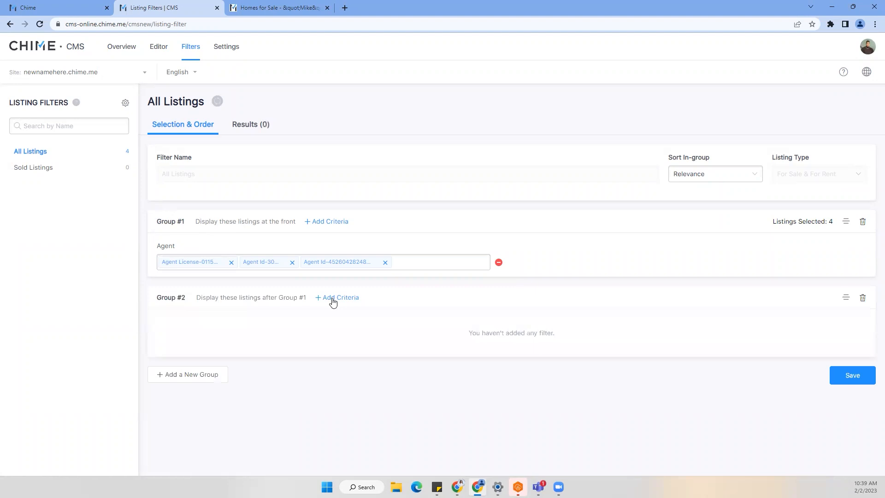
click(333, 301)
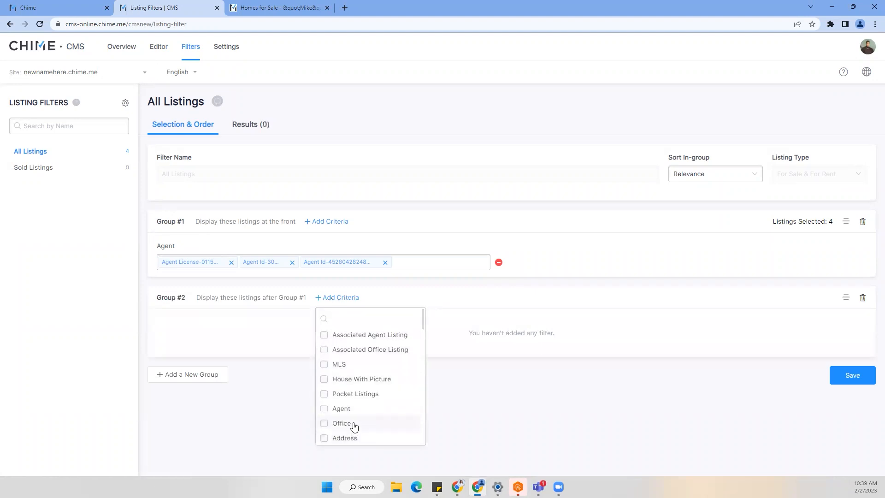
click(353, 423)
Try to find an office for Group #2 by searching for "chime broker" and "chime".
click(254, 338)
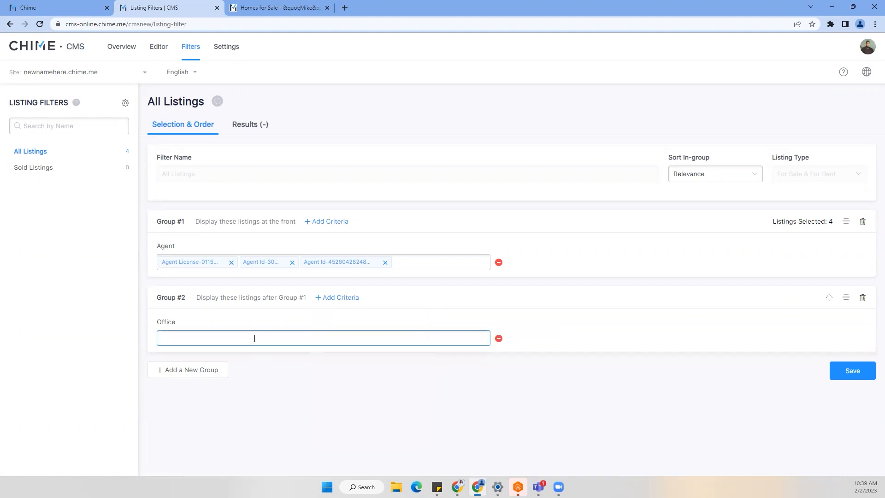
text(chime)
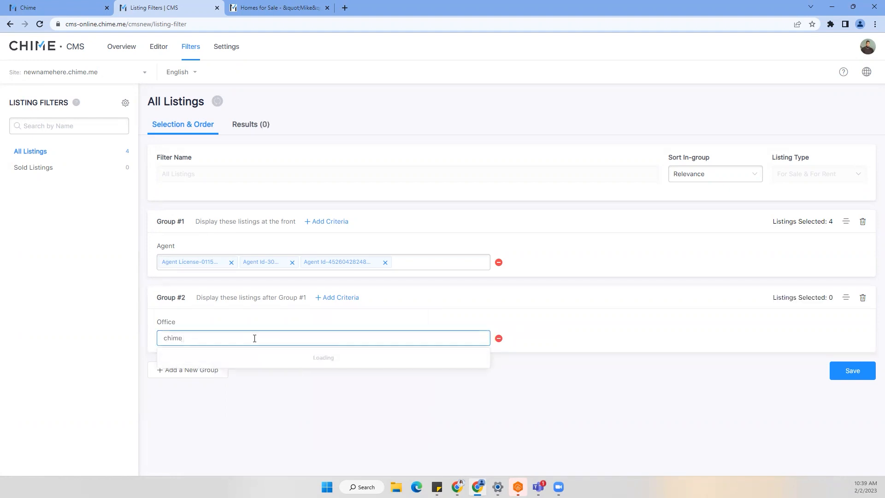
text( broker)
key(BackSpace)
key(BackSpace)
key(BackSpace)
key(BackSpace)
key(BackSpace)
key(BackSpace)
key(BackSpace)
key(BackSpace)
key(BackSpace)
key(BackSpace)
key(BackSpace)
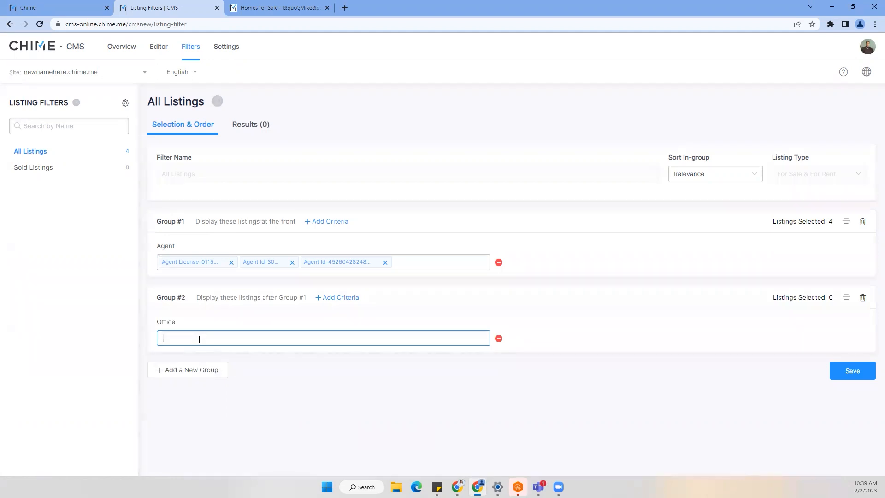
text(chime)
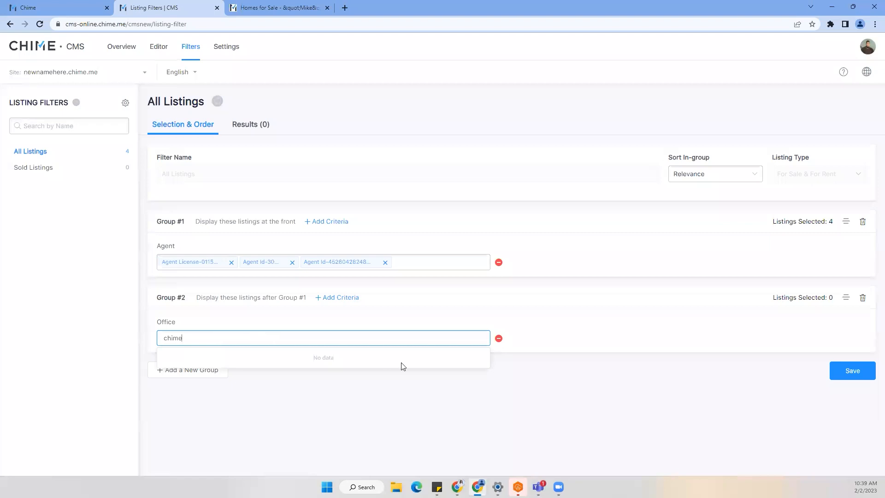
click(402, 391)
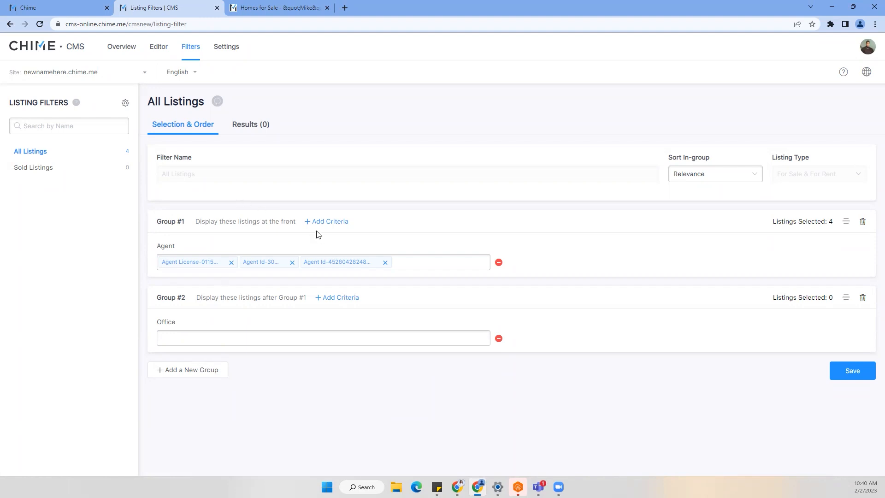
Try a Property Type criterion in Group #1, look at its options, and remove it again.
click(331, 224)
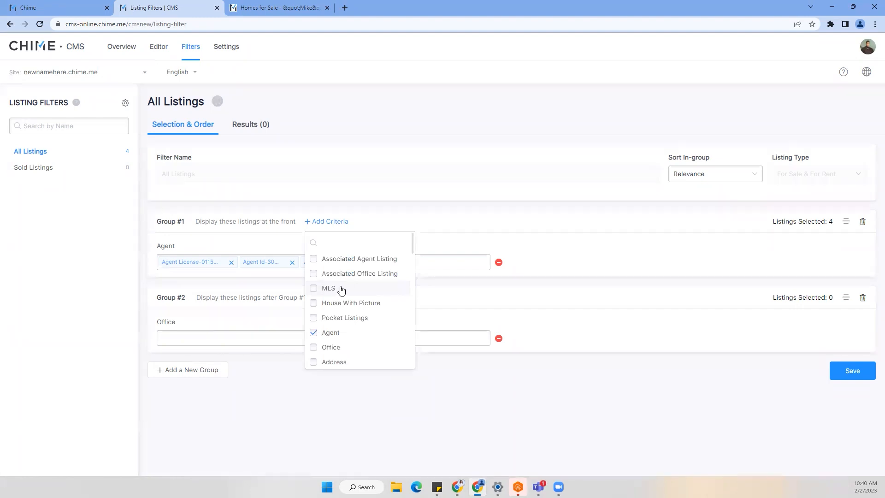
scroll(354, 308, down, 3)
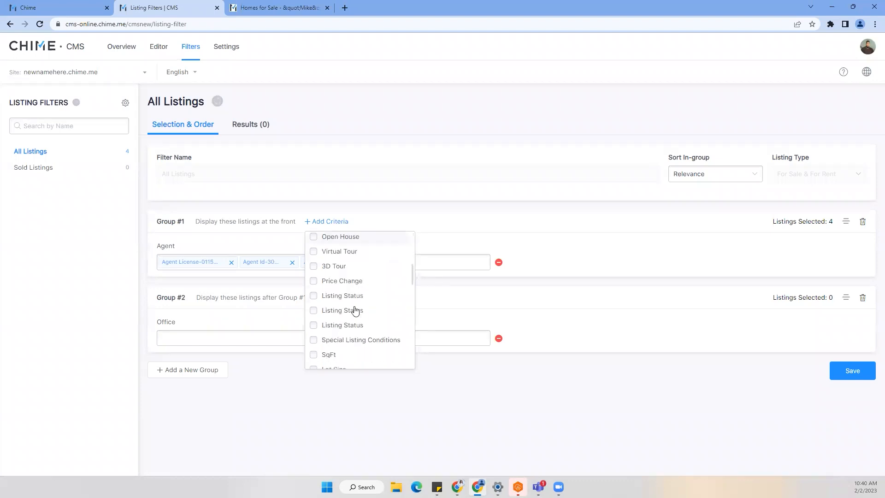
scroll(356, 315, down, 1)
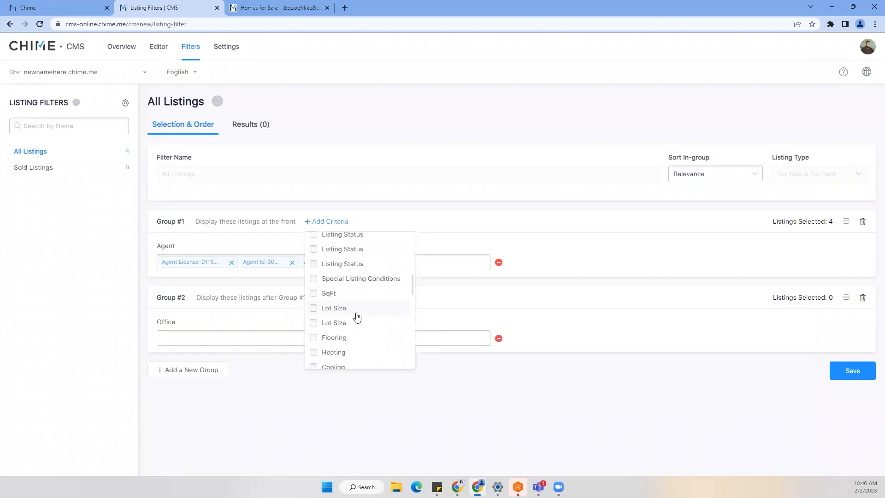
scroll(357, 316, down, 5)
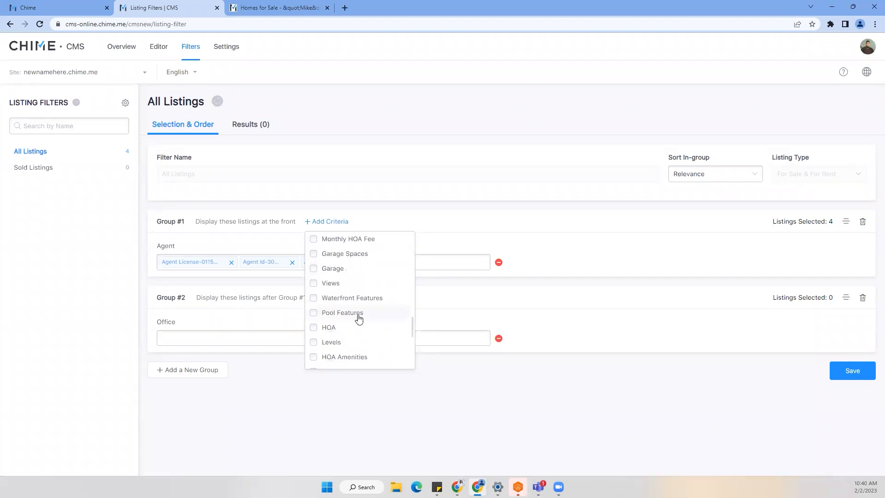
scroll(359, 318, down, 5)
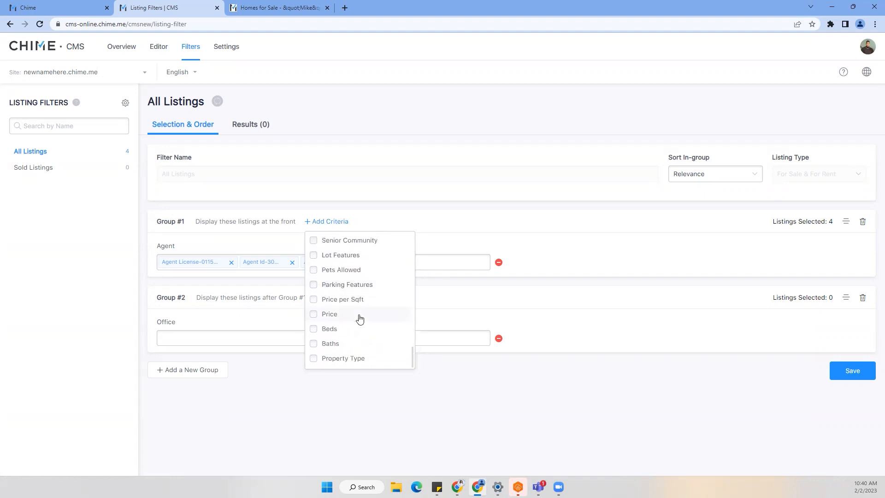
click(350, 358)
click(561, 261)
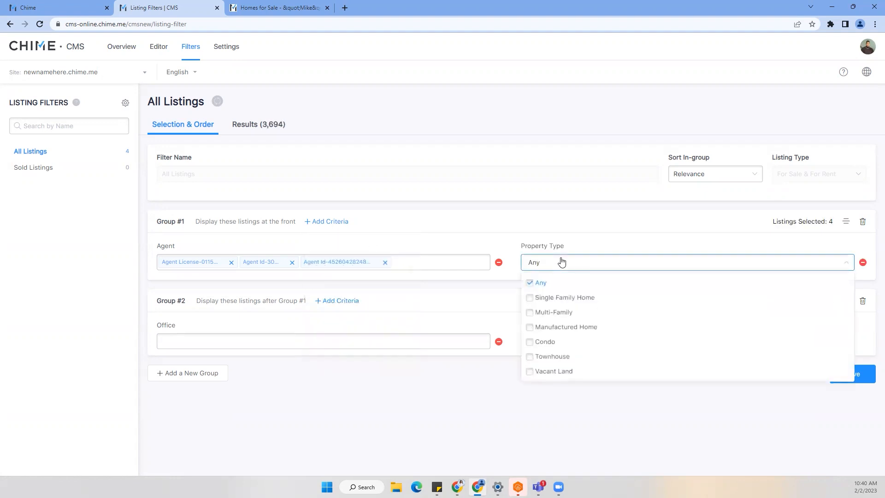
click(561, 262)
click(863, 262)
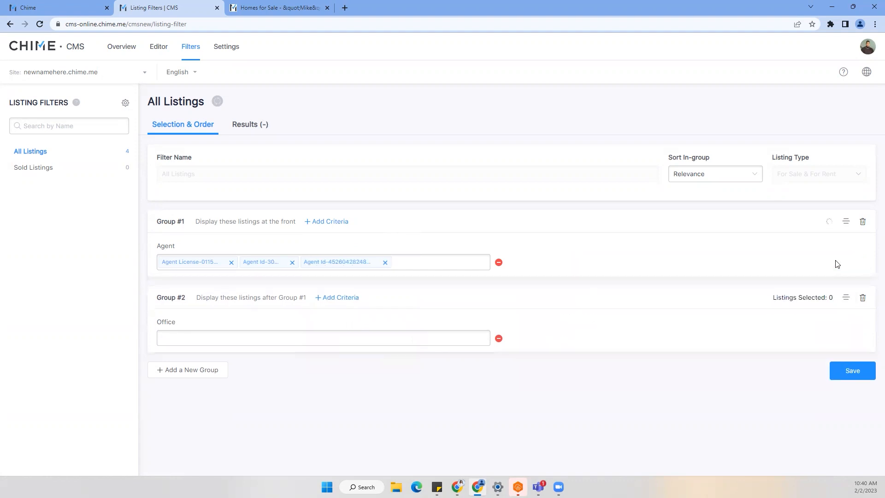
Add a Purchase Type criterion to Group #1 of the All Listings filter and set it to For Sale.
click(343, 222)
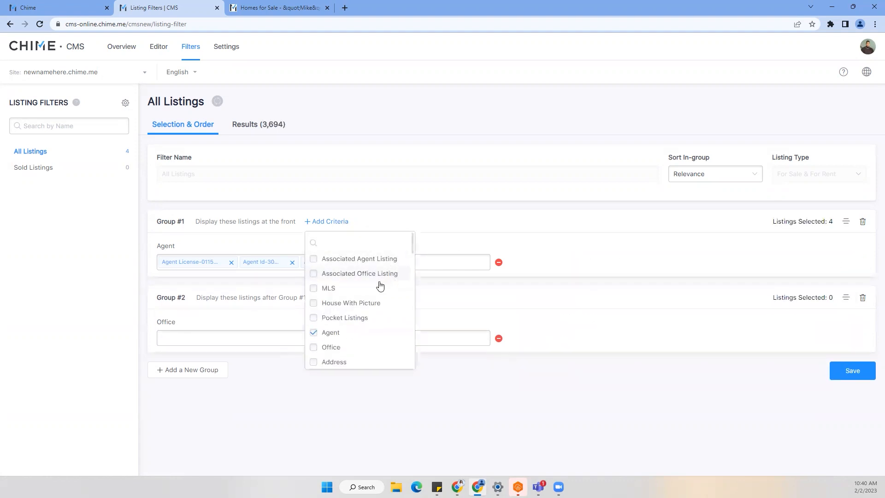
scroll(381, 283, down, 3)
scroll(381, 285, down, 8)
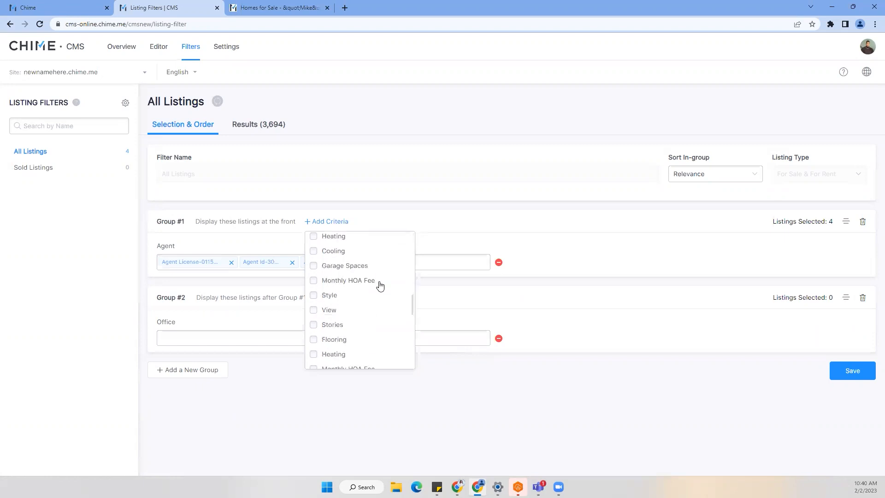
scroll(380, 286, down, 8)
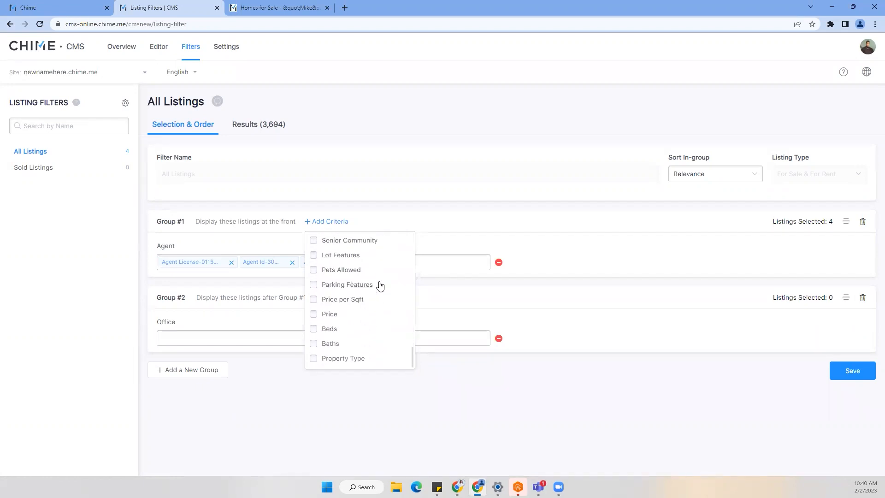
scroll(379, 282, up, 15)
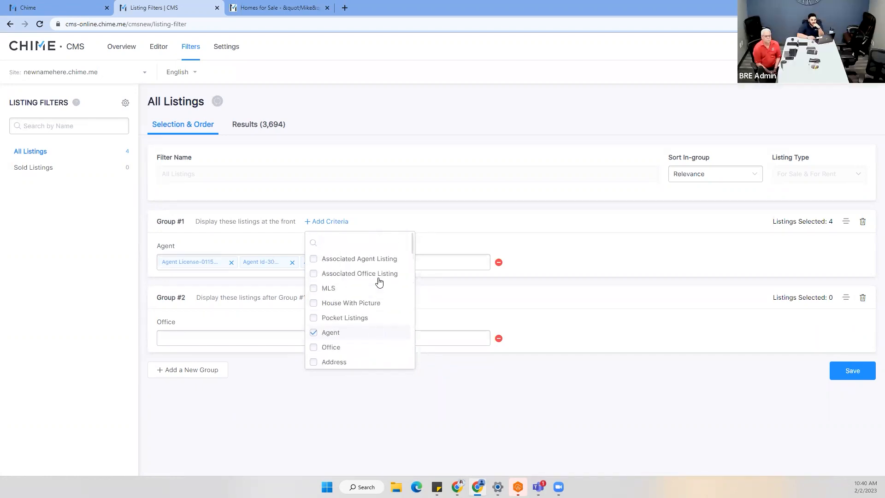
scroll(380, 282, down, 2)
click(363, 283)
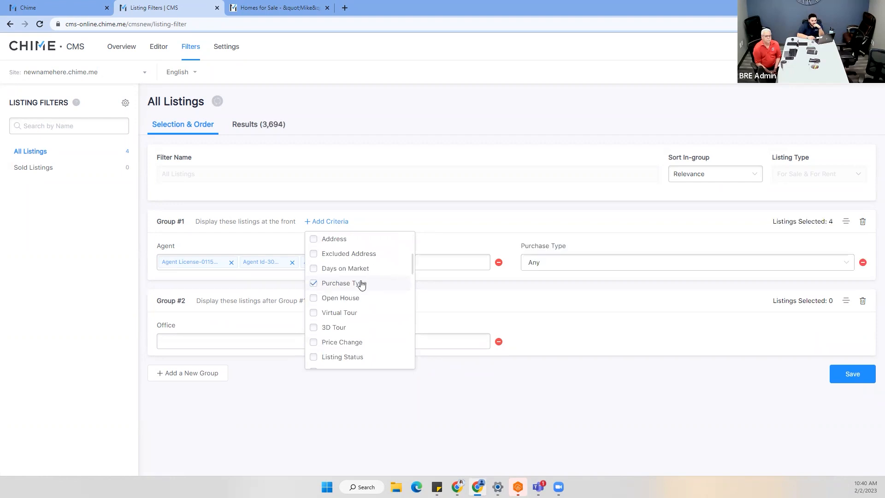
click(548, 264)
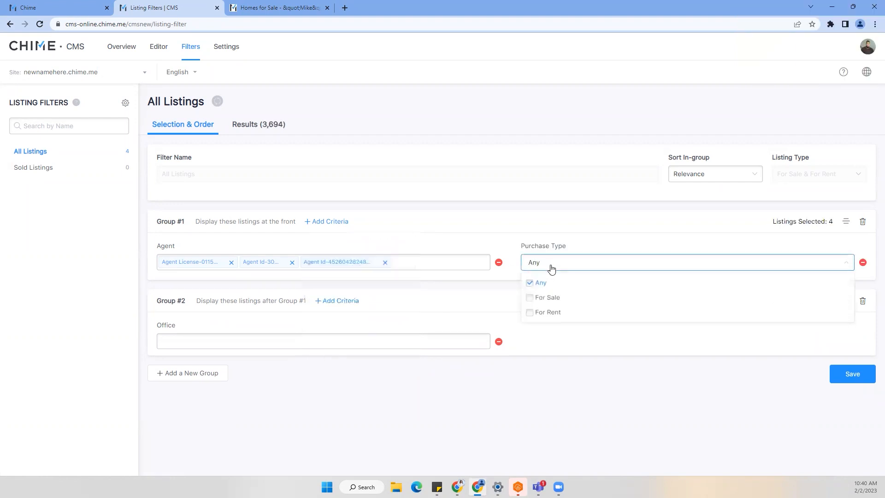
click(553, 300)
click(508, 238)
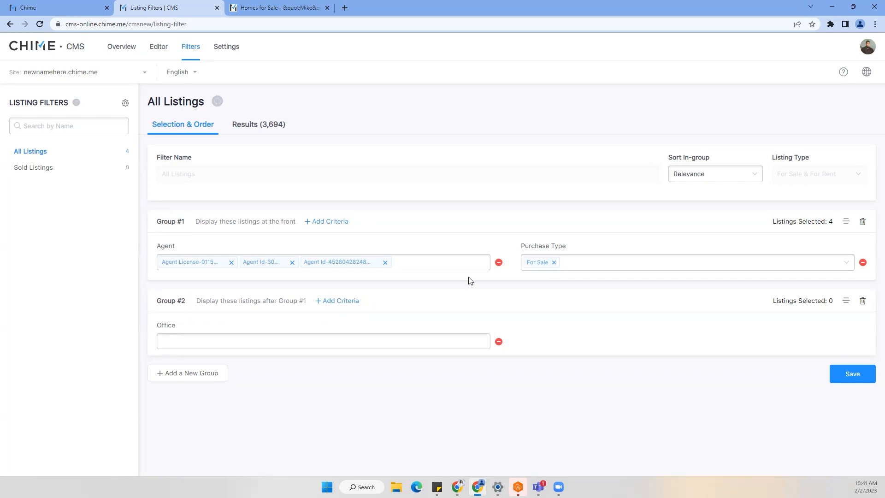
Replace the Office criterion in Group #2 with an Address criterion and try to reorder the group.
click(498, 341)
click(343, 304)
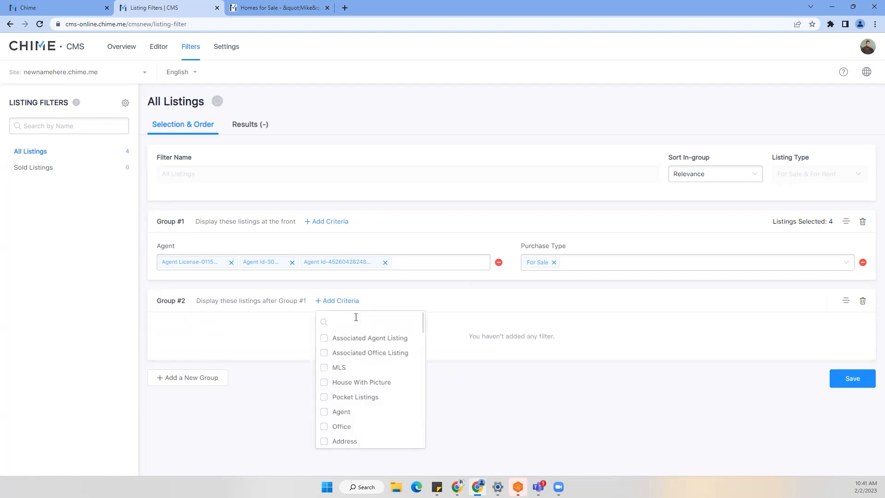
scroll(362, 364, down, 1)
click(363, 378)
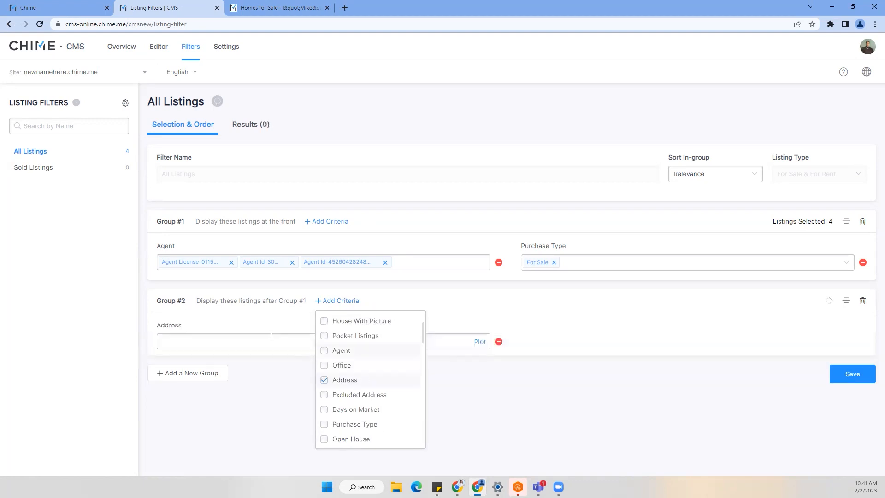
click(288, 330)
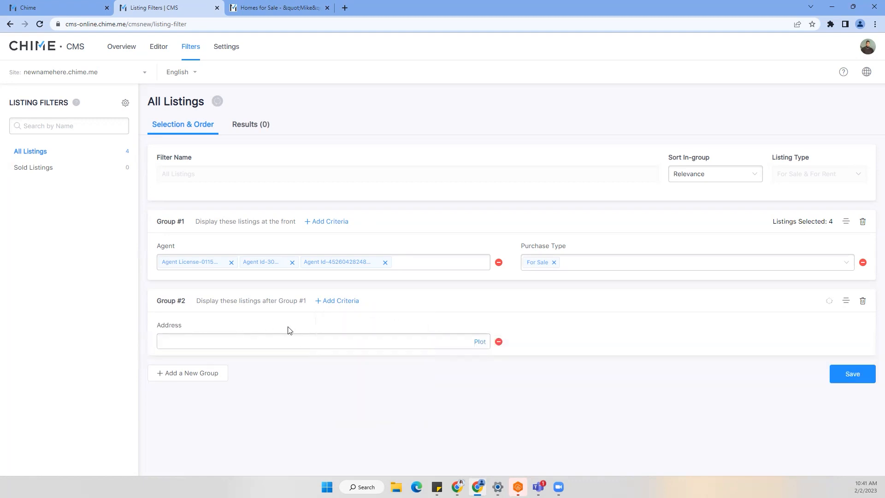
drag(845, 303, 584, 294)
Switch to the Sold Listings filter, discarding the unsaved changes, and view the All Listings page on the live site.
click(64, 170)
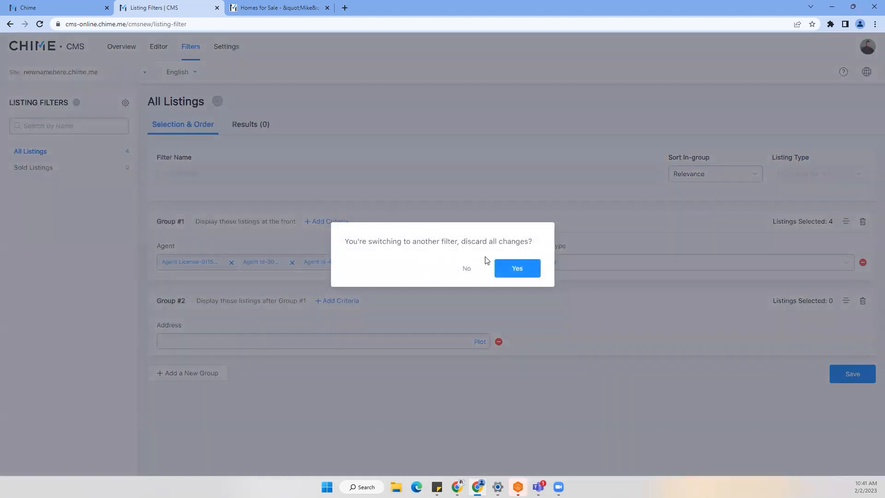
click(518, 269)
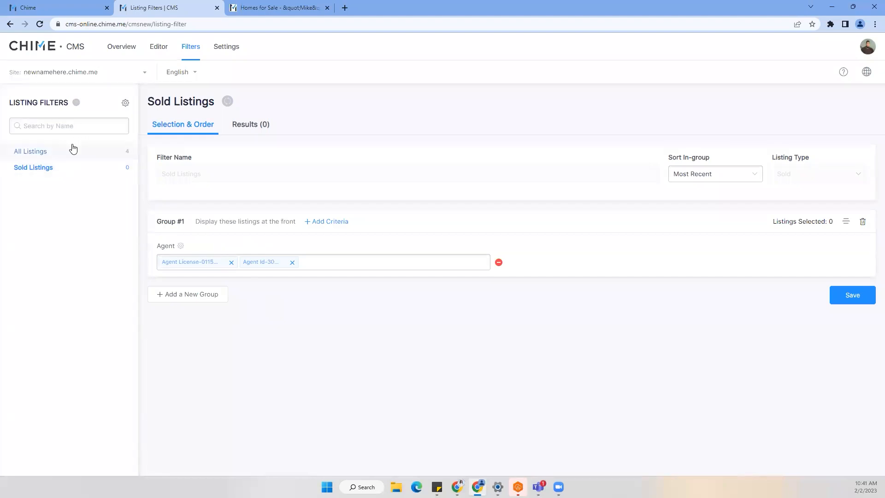
click(257, 8)
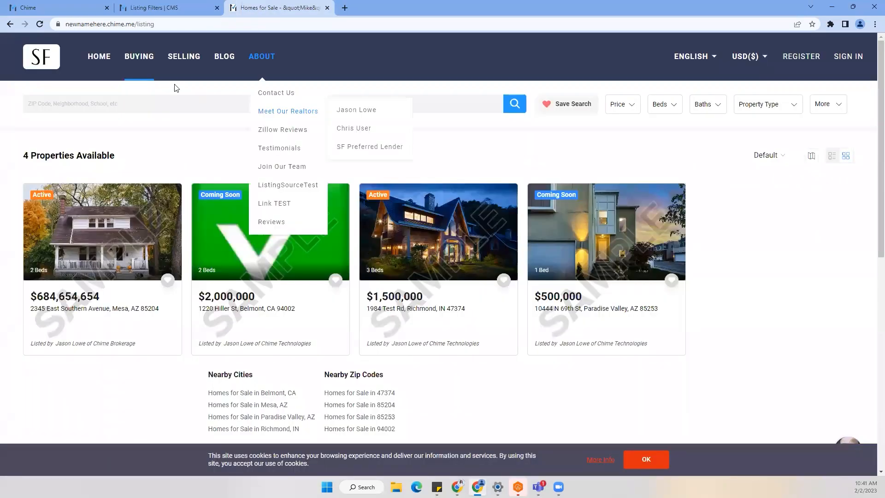
mouse_move(149, 109)
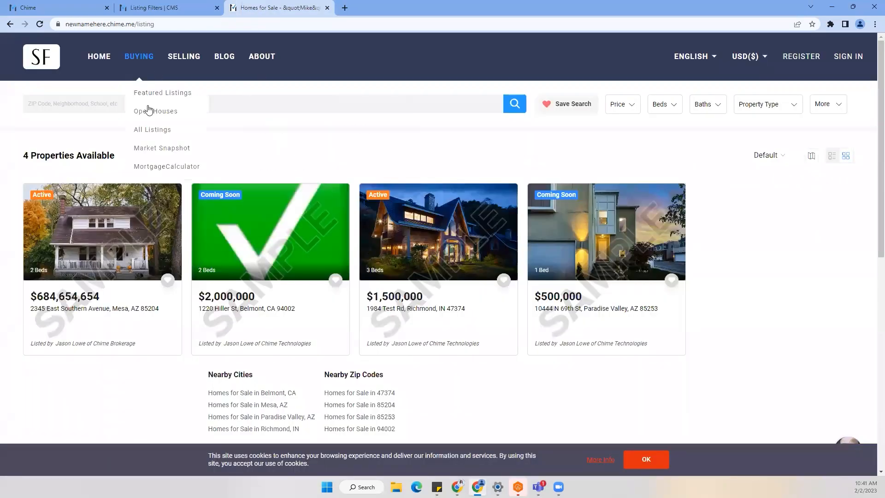
click(146, 130)
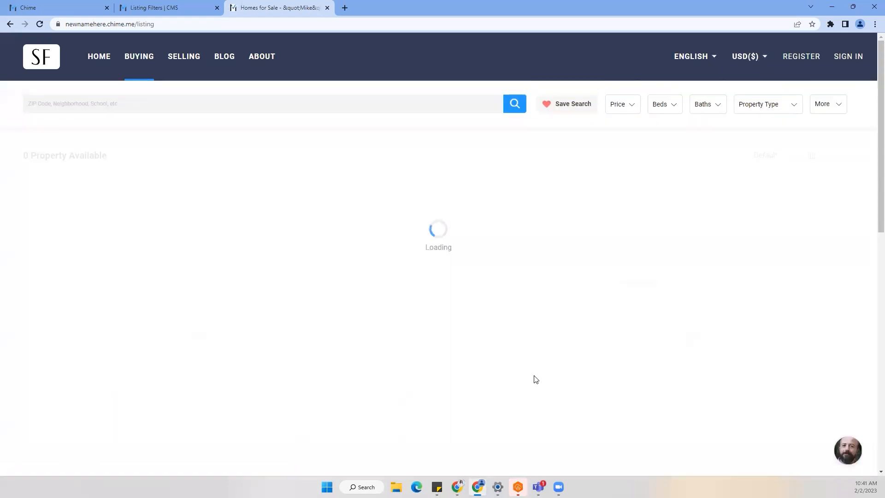
Return to the CMS and open the owner agent's profile for editing from the Team Info agents settings.
click(161, 8)
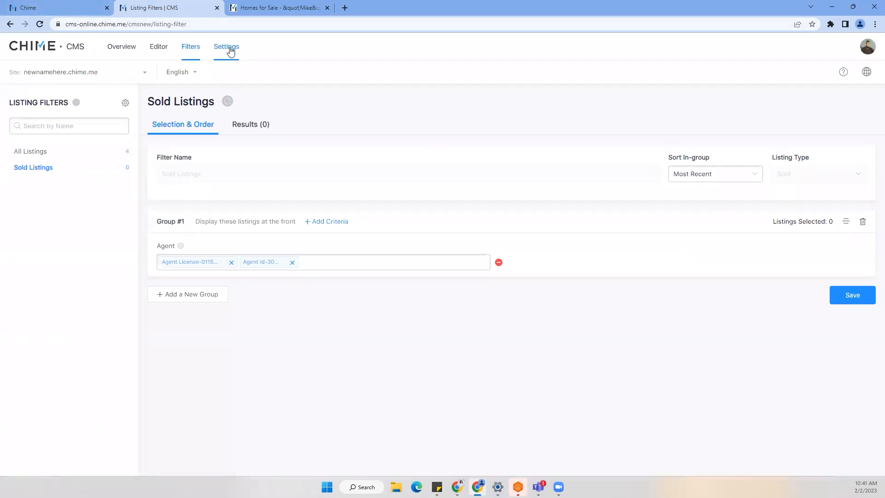
click(230, 52)
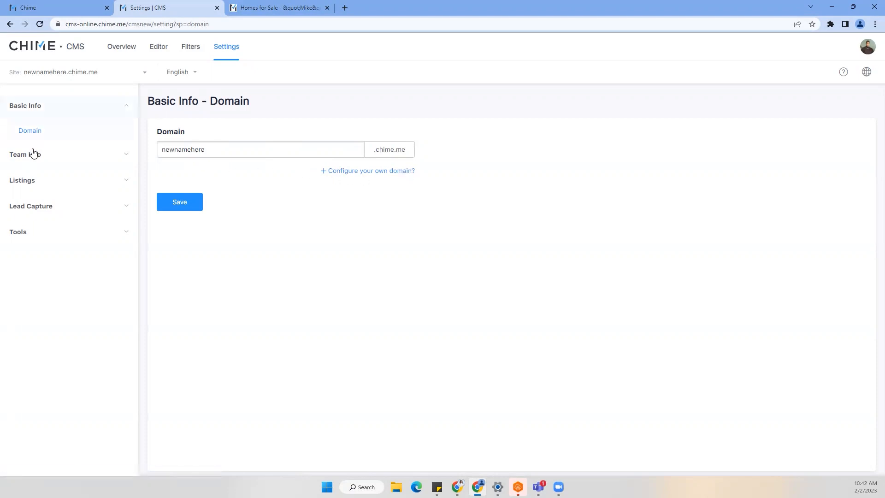
click(76, 155)
click(63, 179)
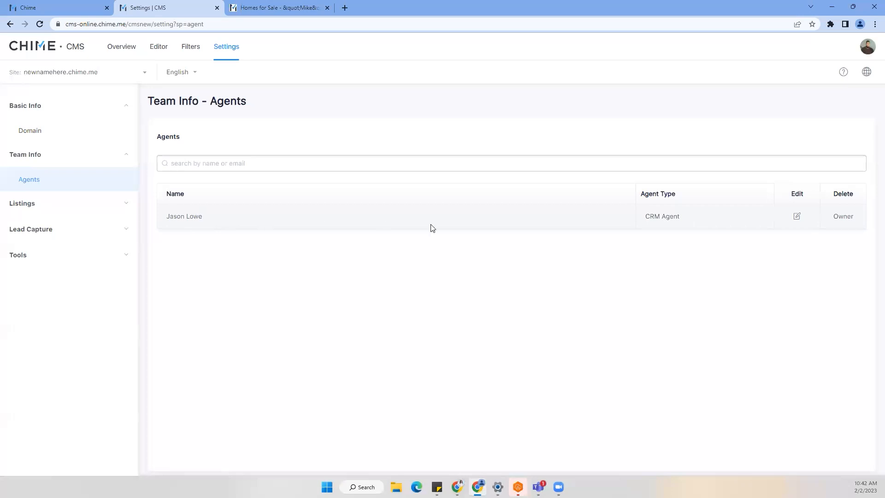
click(797, 220)
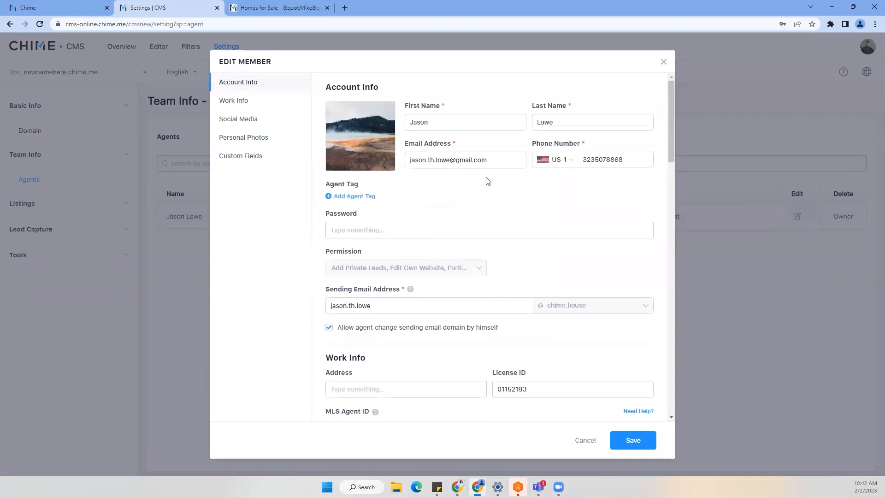
Examine the agent's account info and work info, including the license and MLS ID fields, Self Introduction and Email Signature.
mouse_move(361, 137)
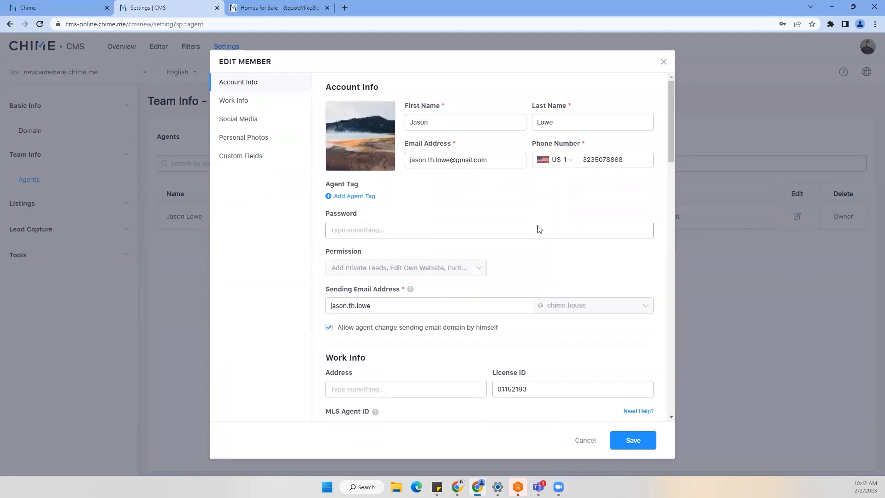
scroll(539, 229, down, 4)
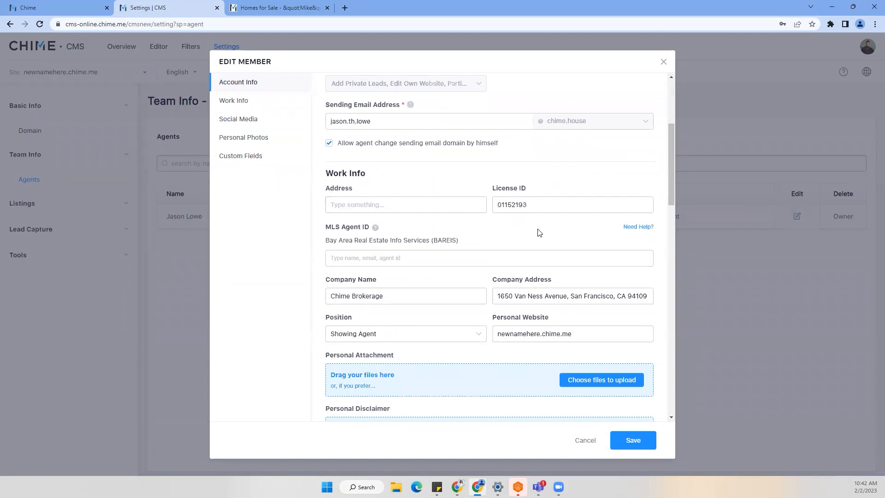
scroll(539, 232, up, 4)
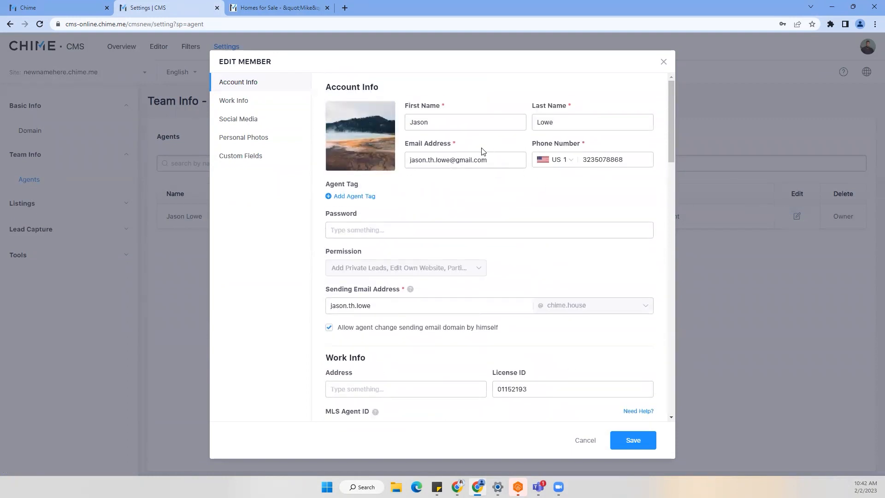
scroll(485, 164, down, 5)
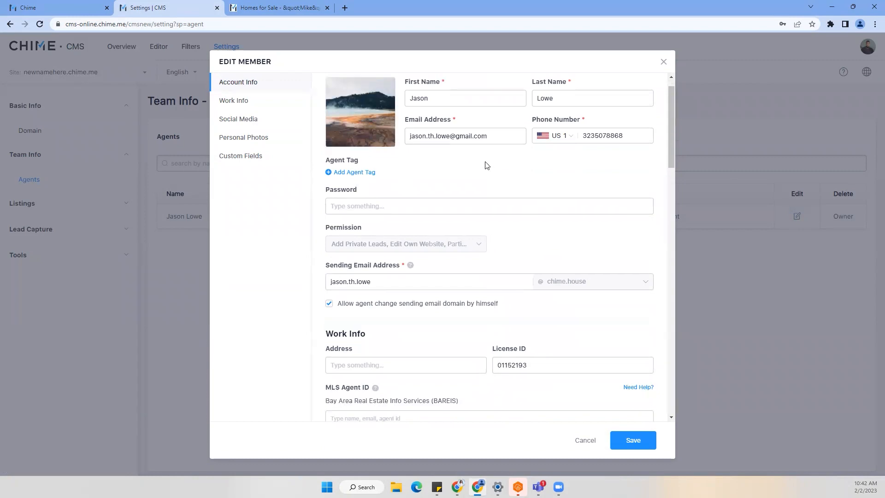
scroll(485, 164, down, 6)
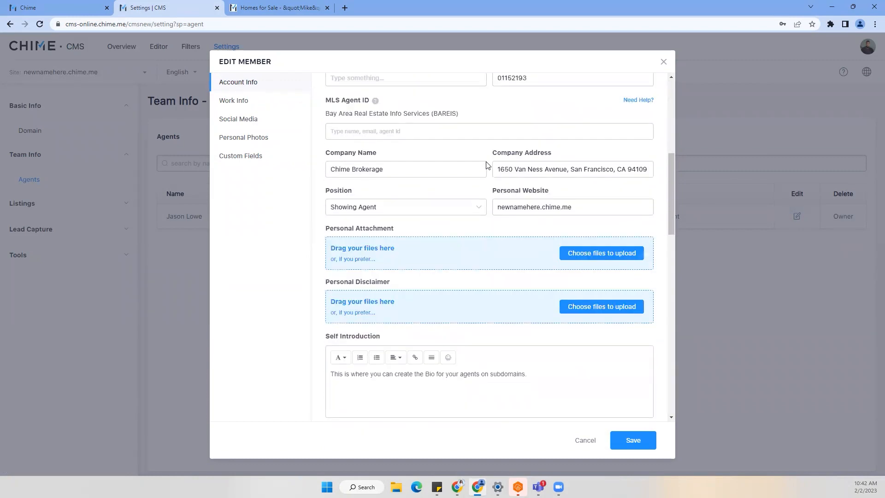
click(422, 194)
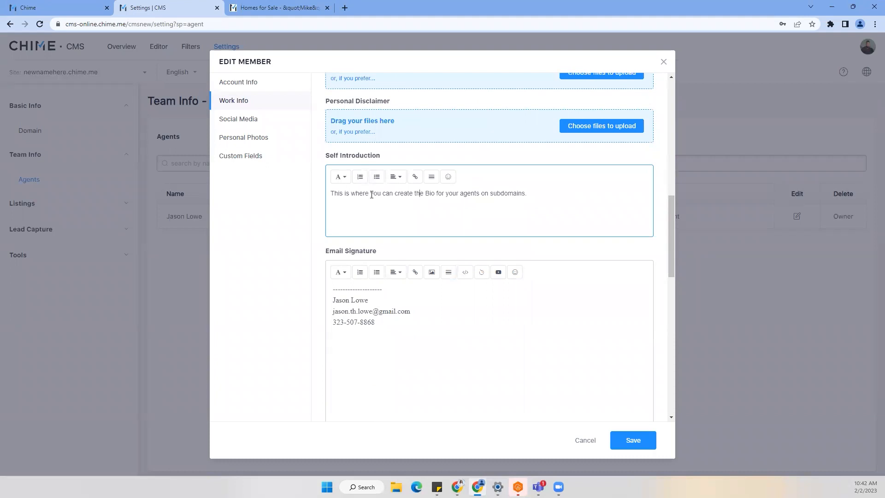
drag(372, 194, 470, 209)
click(471, 208)
scroll(470, 208, down, 2)
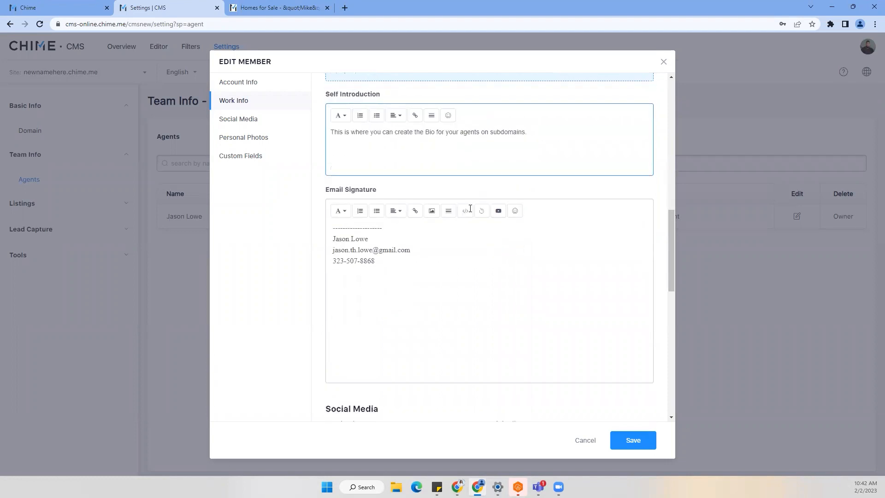
Examine the profile's Social Media, Personal Photos and Custom Fields sections, and close the profile without saving.
click(265, 123)
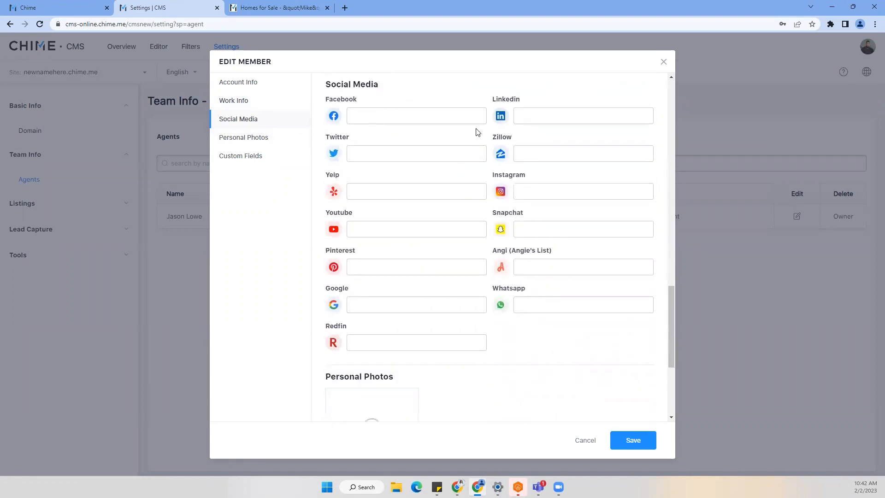
click(260, 145)
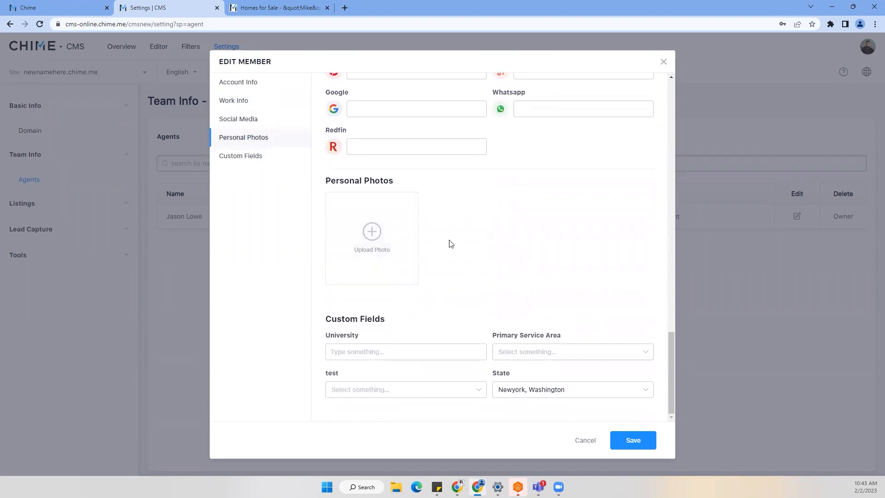
scroll(480, 248, up, 10)
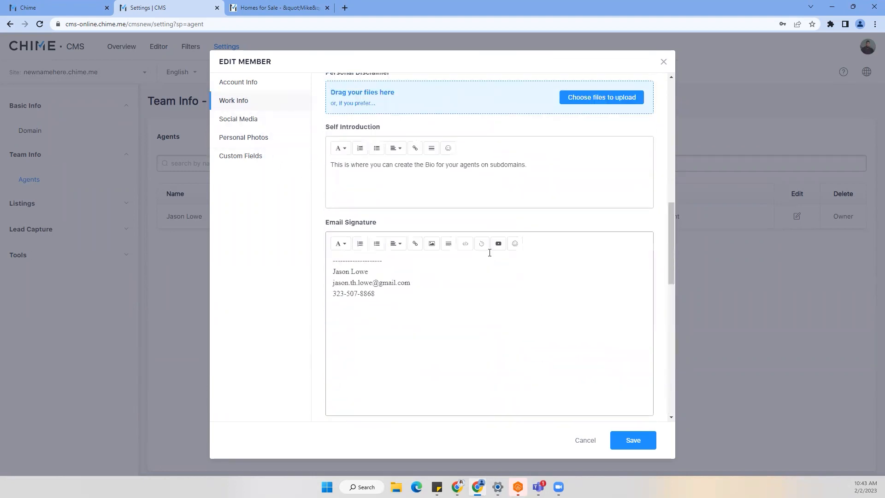
scroll(489, 252, up, 15)
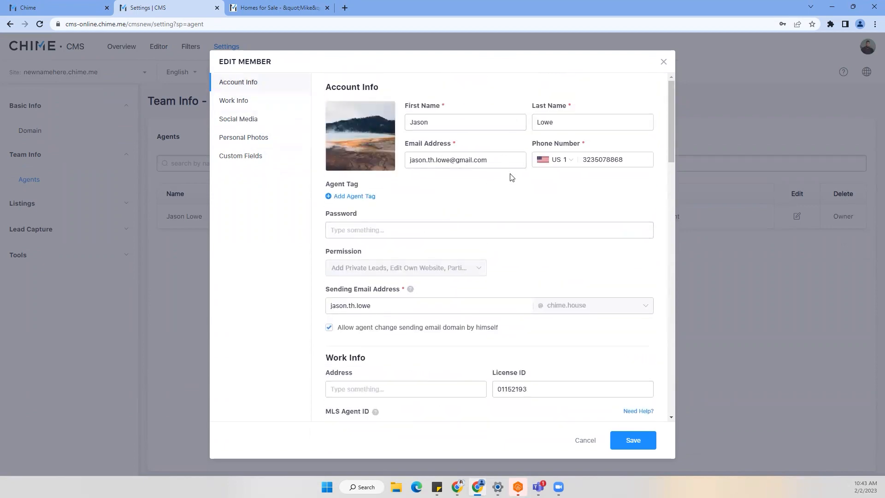
scroll(511, 179, down, 8)
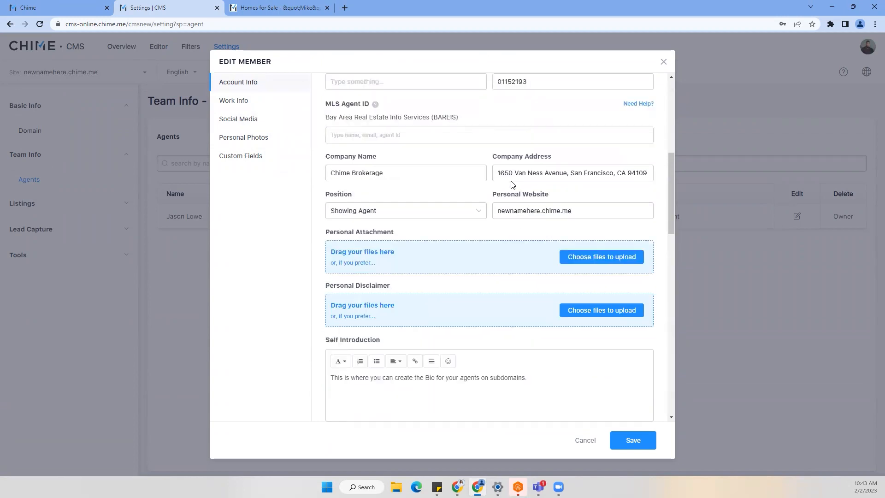
scroll(511, 186, down, 12)
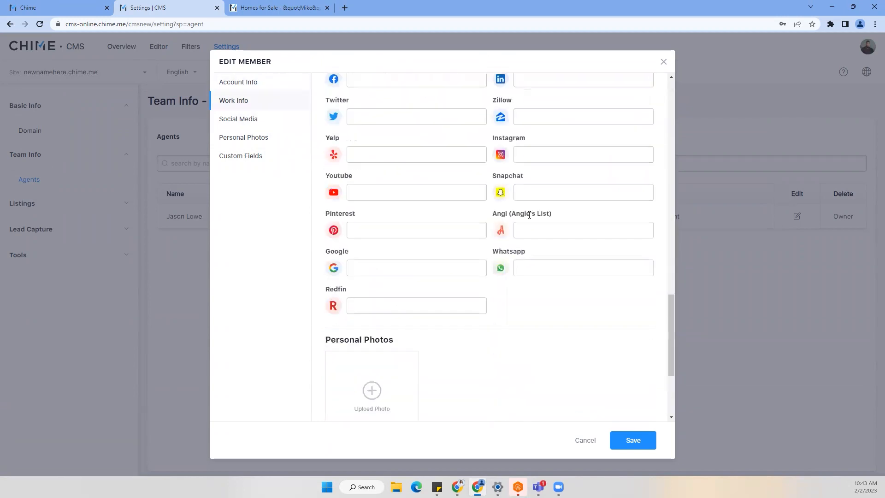
scroll(518, 208, down, 3)
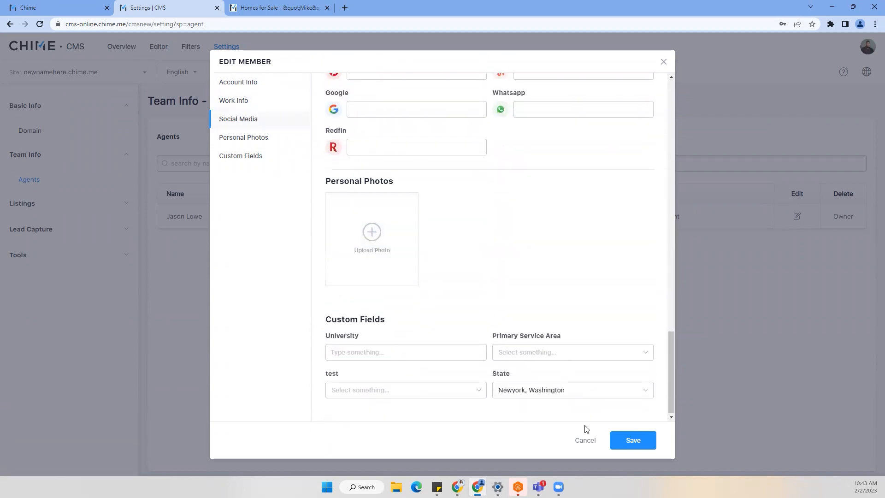
click(585, 439)
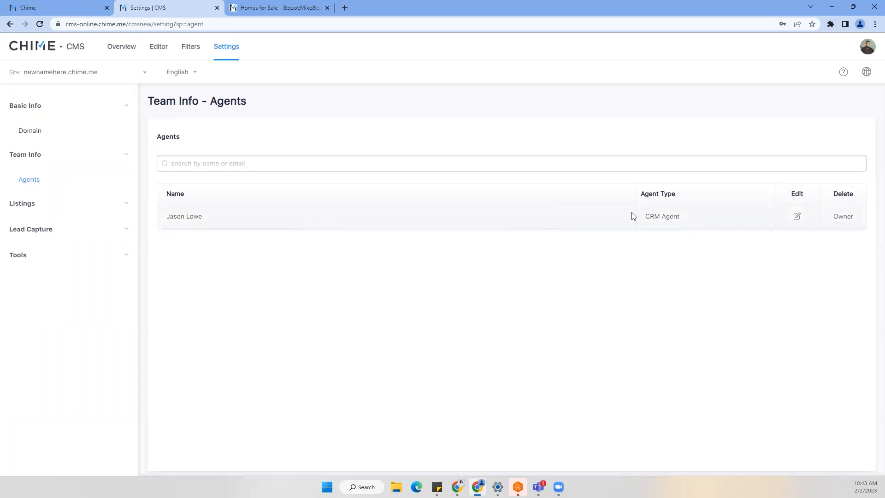
Open the MLS Integration settings under Listings and examine the MLS feed list and the option for adding a new MLS.
click(63, 209)
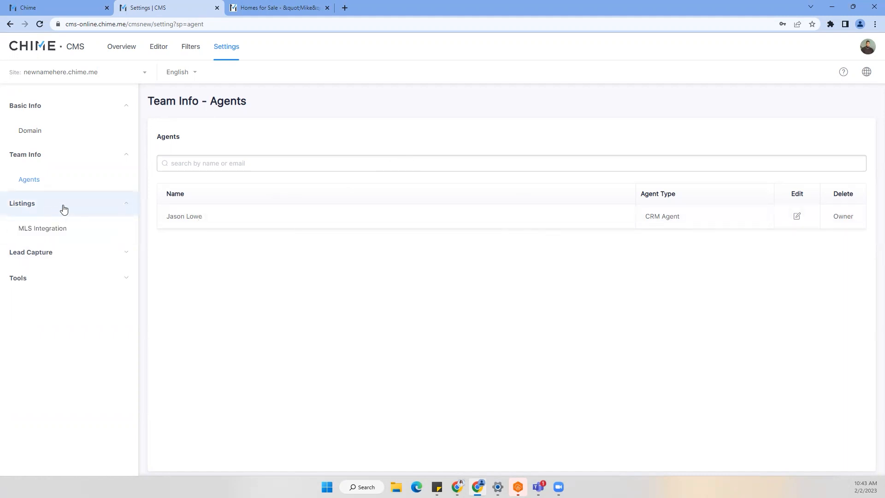
click(64, 231)
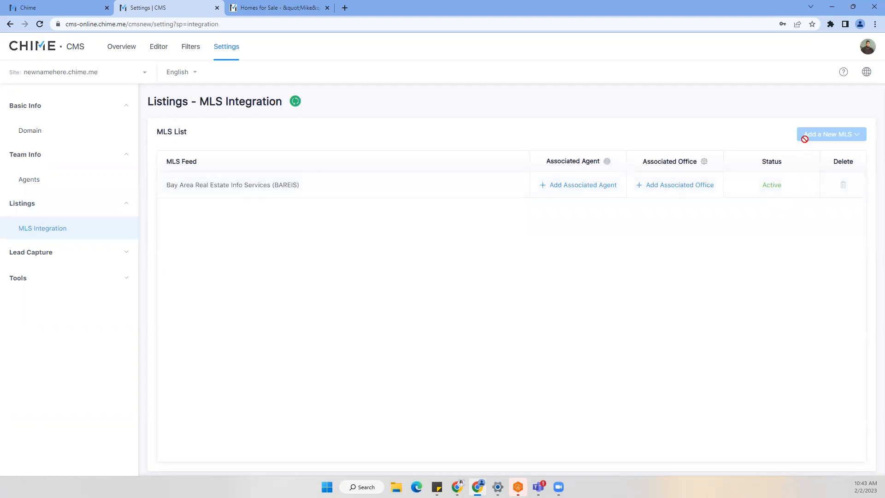
mouse_move(800, 135)
In the Lead Capture chat box settings, turn the chat box off and on, and try the Square agent image style and theme colour picker.
click(50, 255)
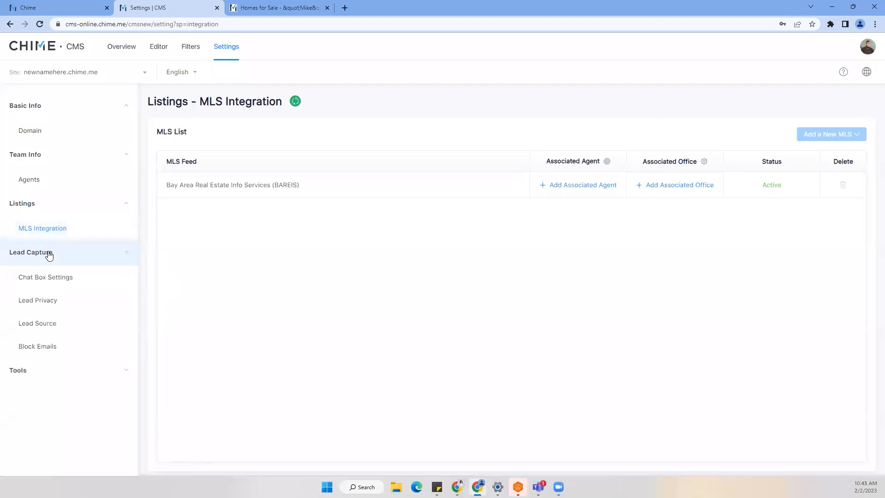
click(54, 278)
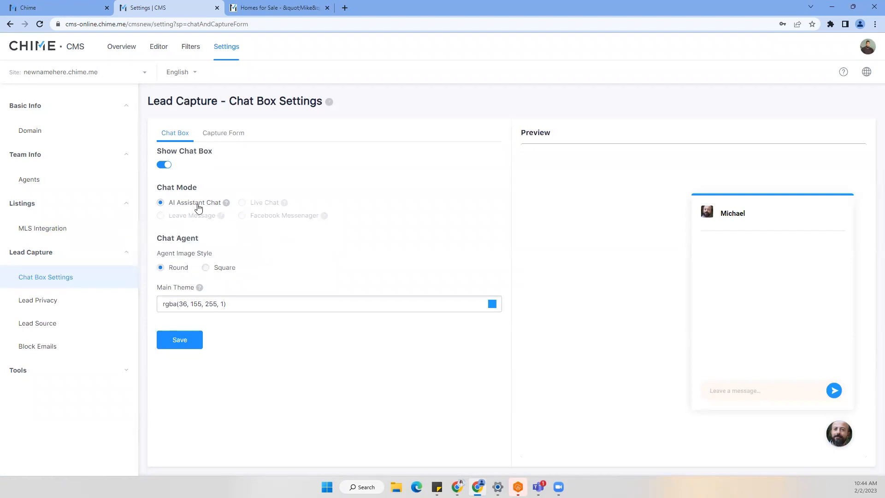
click(162, 166)
click(163, 166)
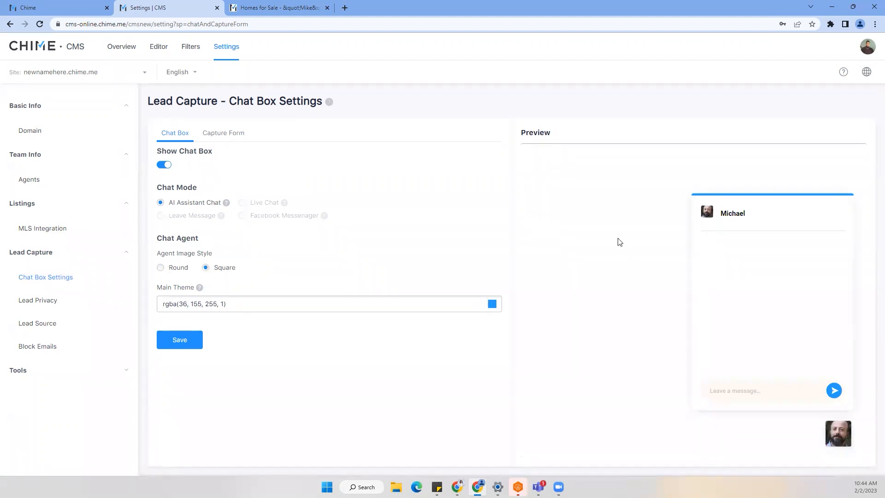
click(492, 304)
click(474, 269)
Try adding the text "dfdsf" to the Capture Form's Quick Connection title, and remove it again.
click(232, 135)
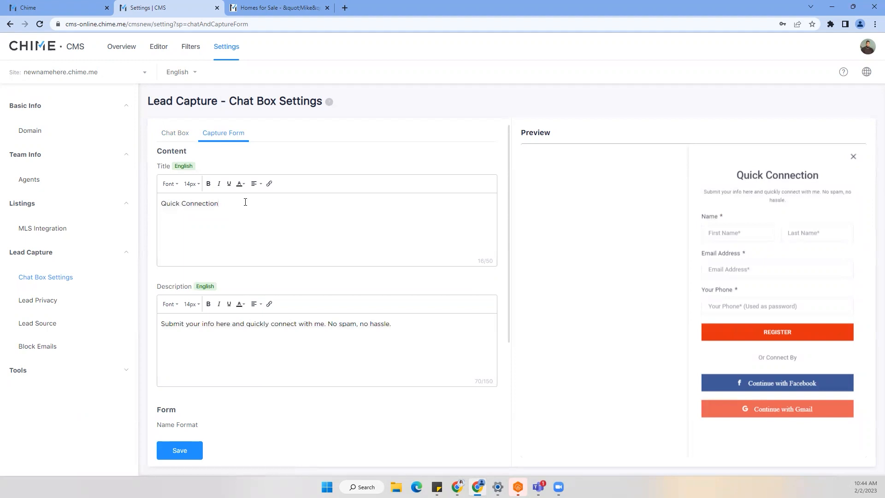
text(dfdsf)
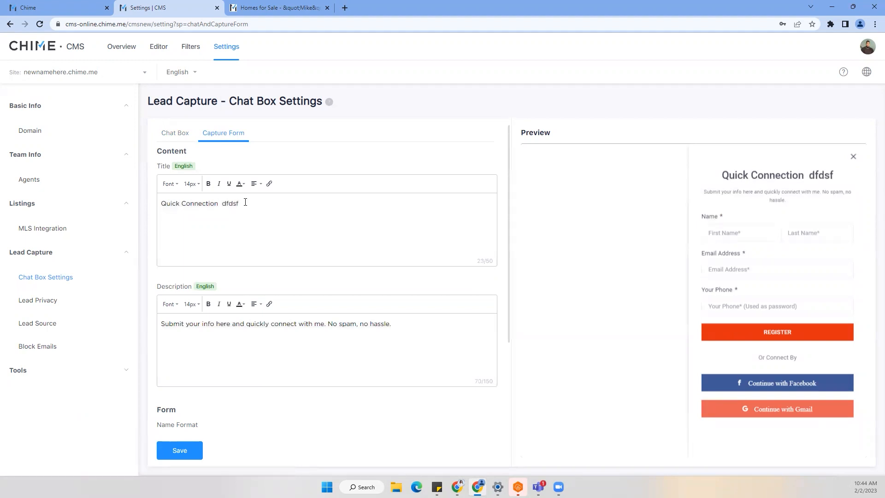
key(BackSpace)
key(BackSpace)
key(BackSpace)
key(BackSpace)
key(BackSpace)
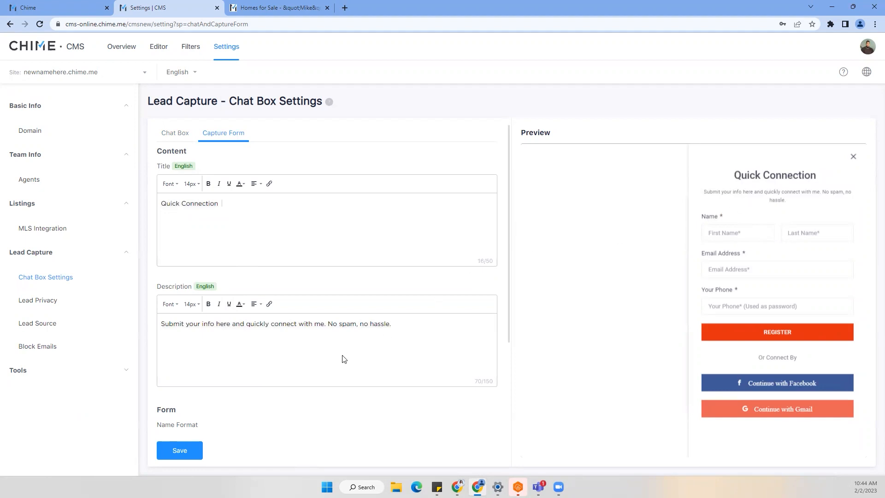
Try the Full Name format and disallowing third-party registration on the Capture Form, restore both options, and return to the Chat Box settings.
scroll(368, 354, down, 3)
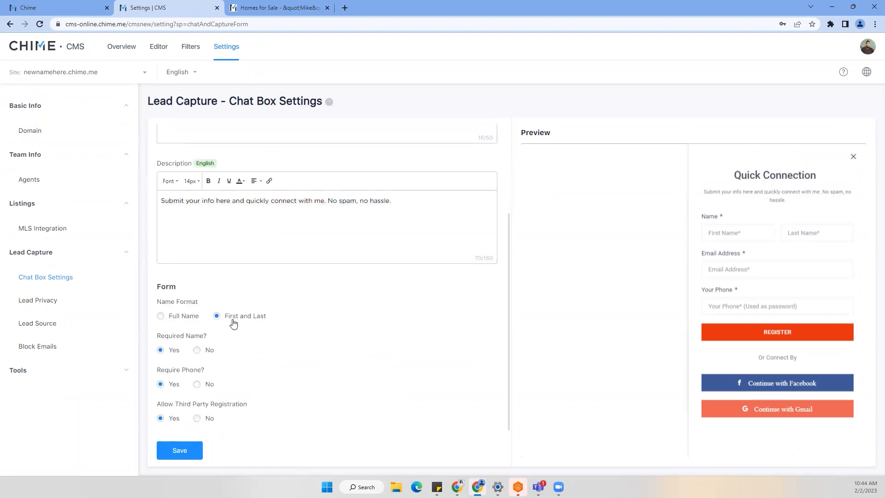
click(183, 320)
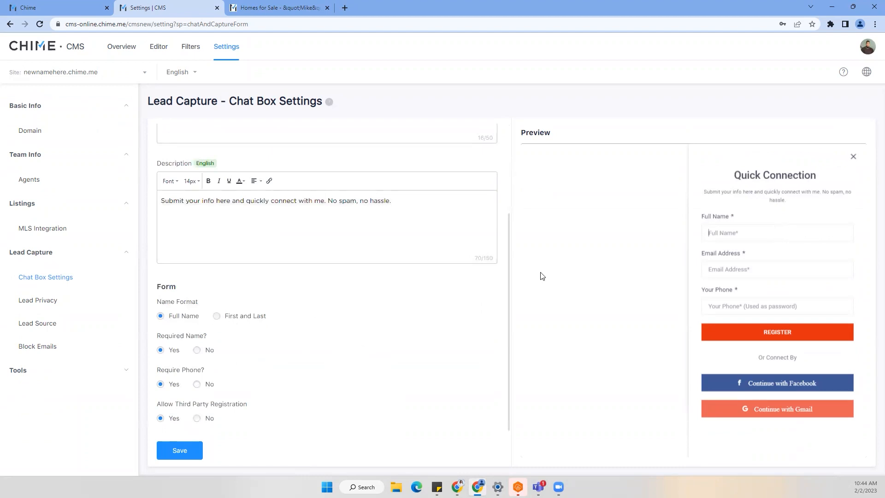
click(243, 319)
click(204, 419)
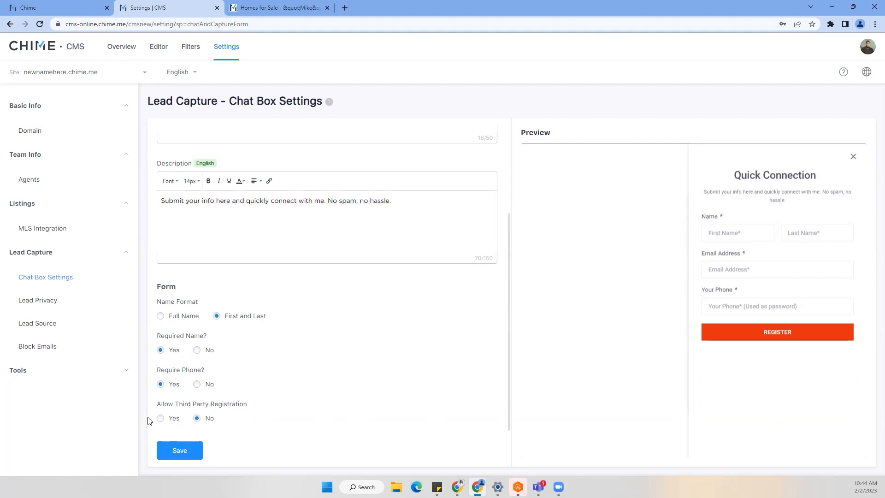
click(167, 419)
scroll(240, 382, up, 5)
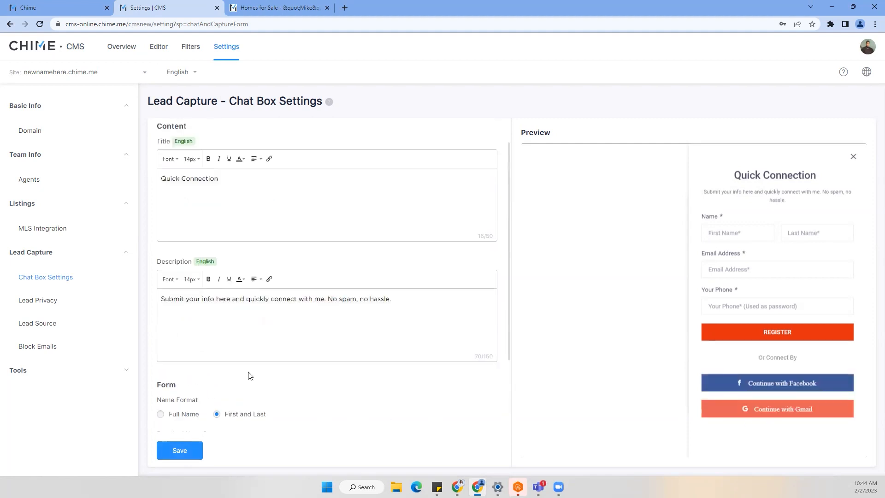
click(175, 135)
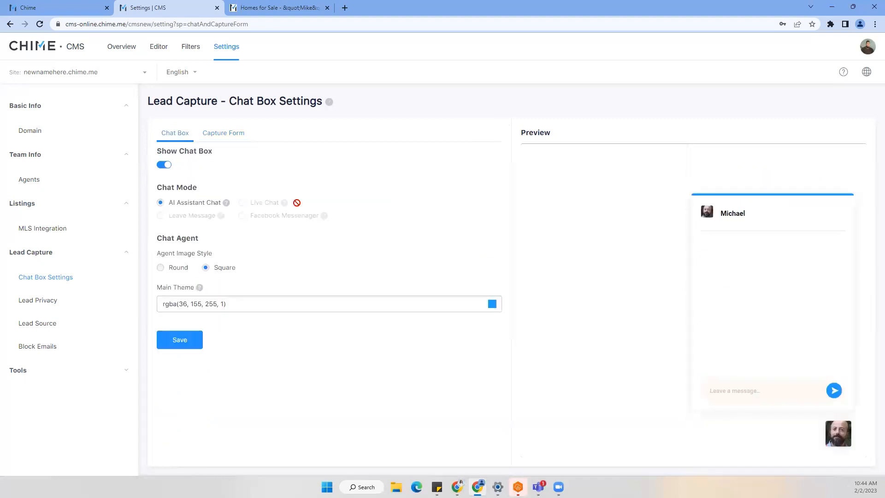
Enter "Aireals Subdomain" as the CRM source in the Lead Source settings.
click(60, 326)
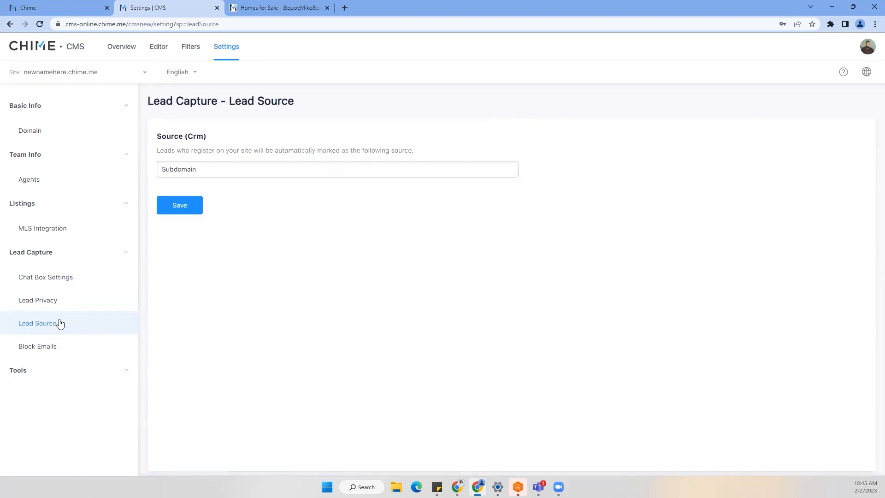
click(200, 170)
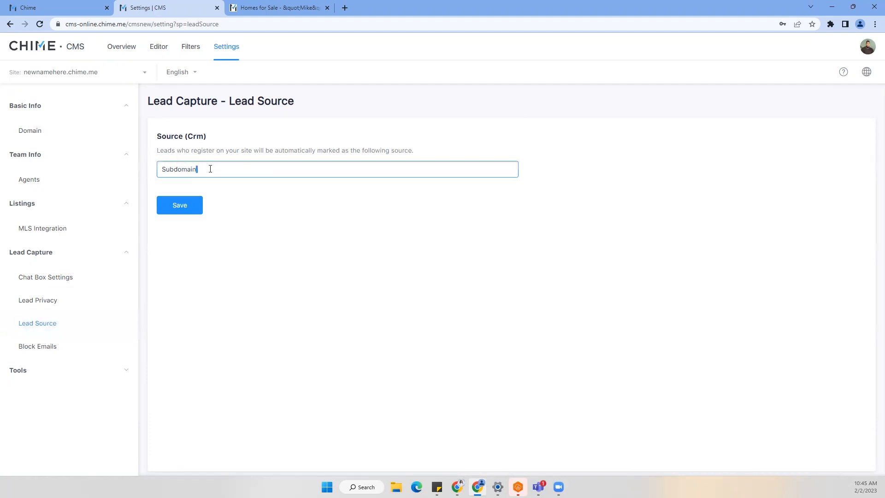
double_click(205, 166)
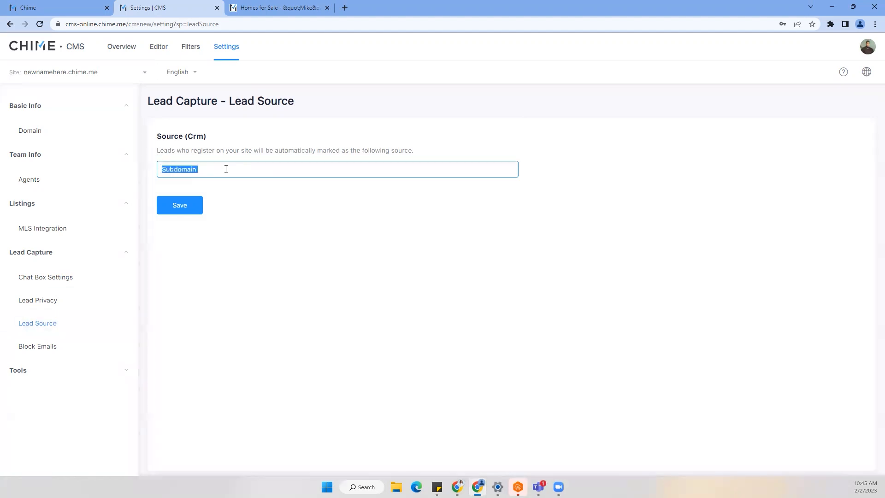
text(Aireals)
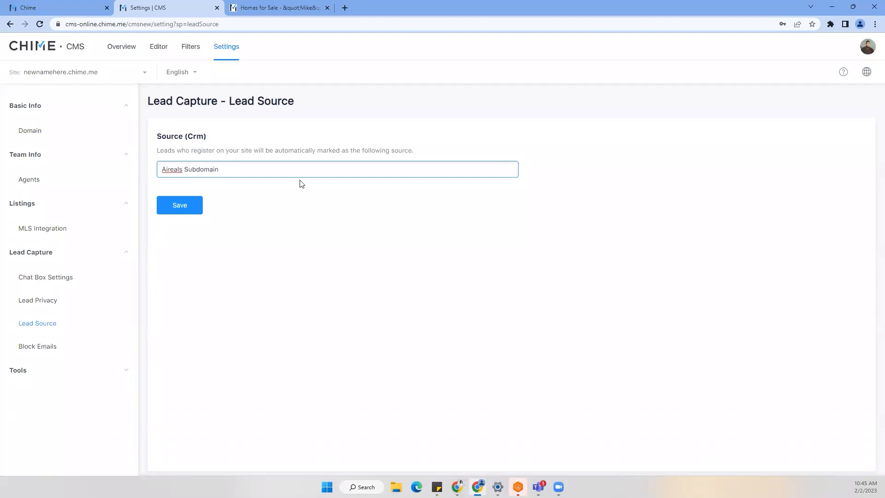
Switch to the Chime CRM's People list, reset the active lead filters, and search the Source filter for "aire".
click(60, 12)
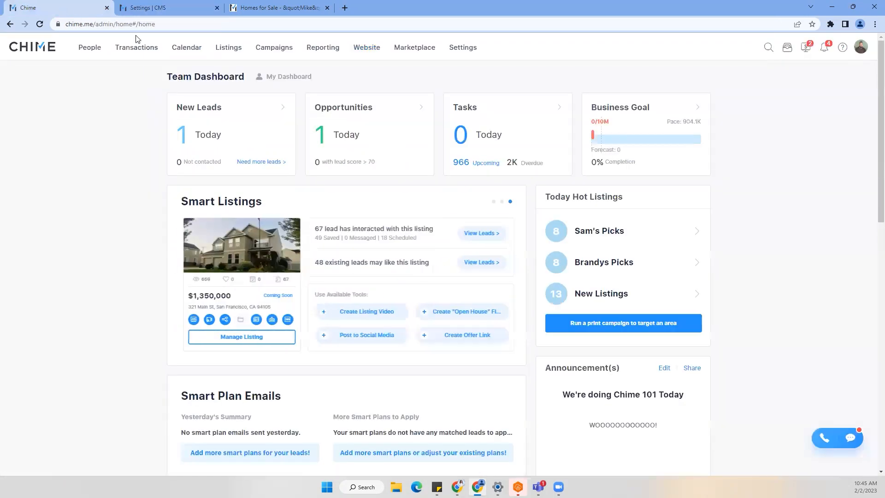
click(89, 48)
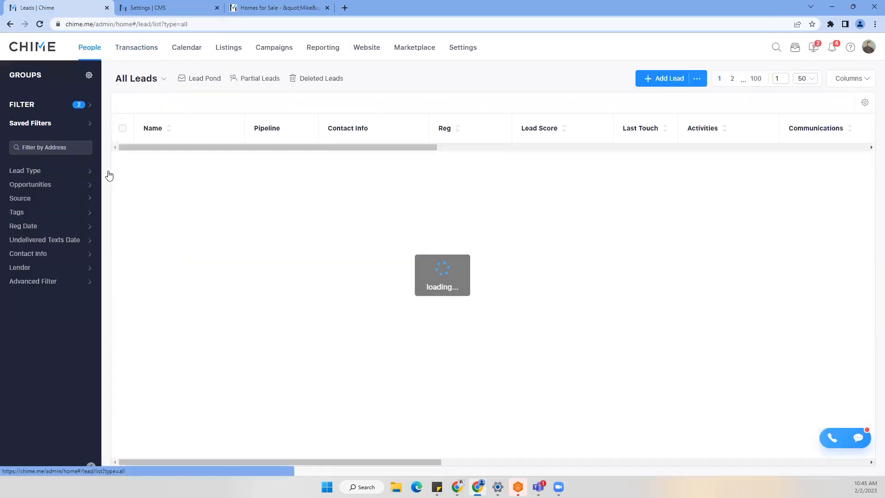
mouse_move(87, 189)
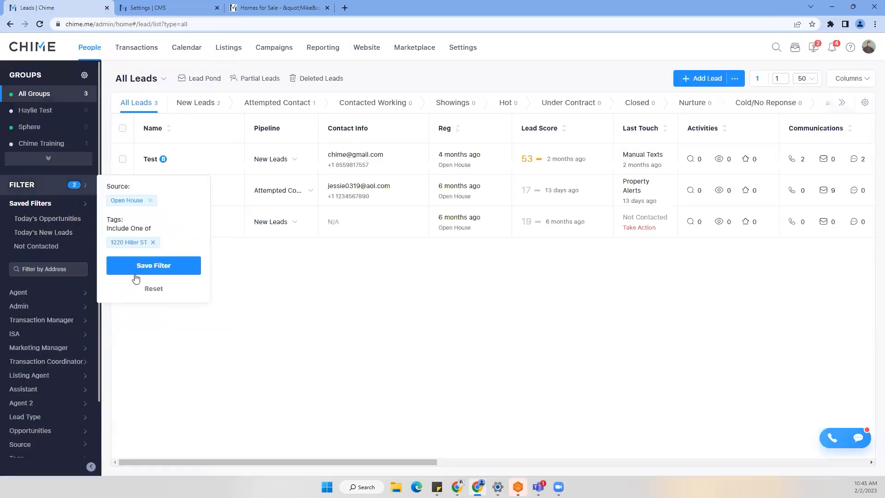
click(153, 288)
scroll(40, 373, down, 3)
mouse_move(44, 358)
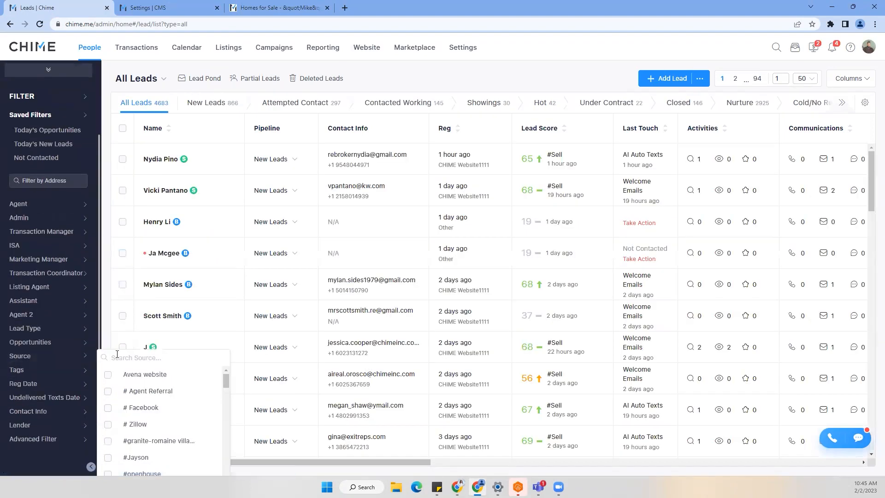
text(aire)
Return to the CMS and examine the Block Emails settings and the Integrations under Tools.
click(183, 6)
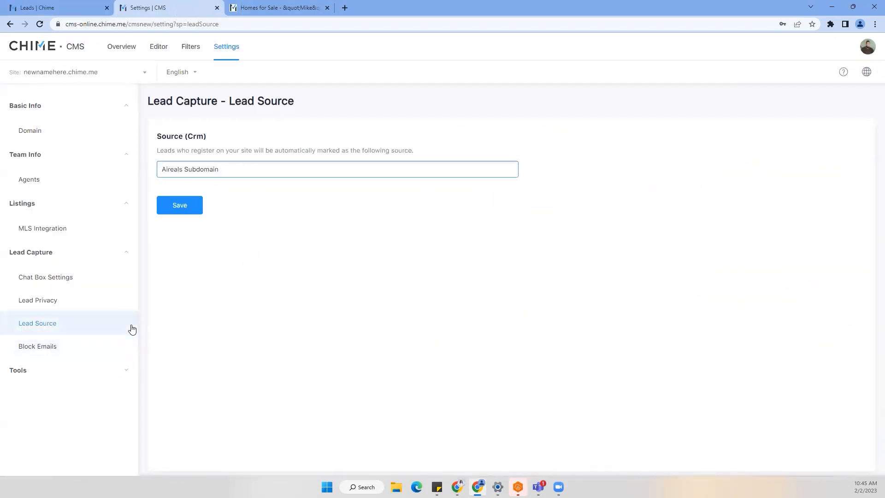
click(100, 351)
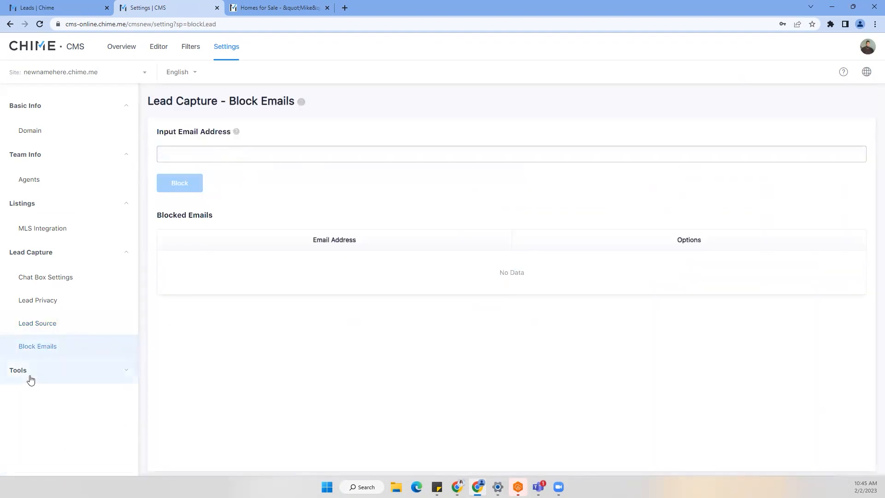
click(45, 374)
click(51, 398)
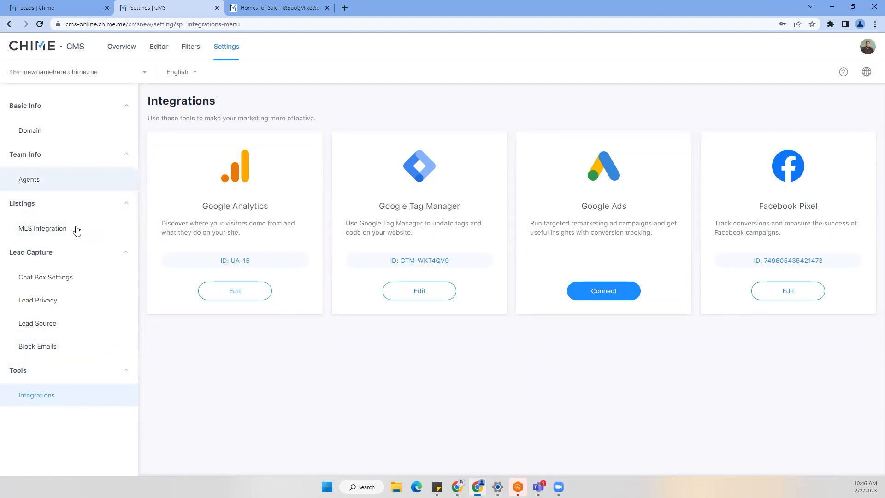
Revisit the Chat Box Settings, and view the website's Overview page with its Edit Website option.
click(72, 278)
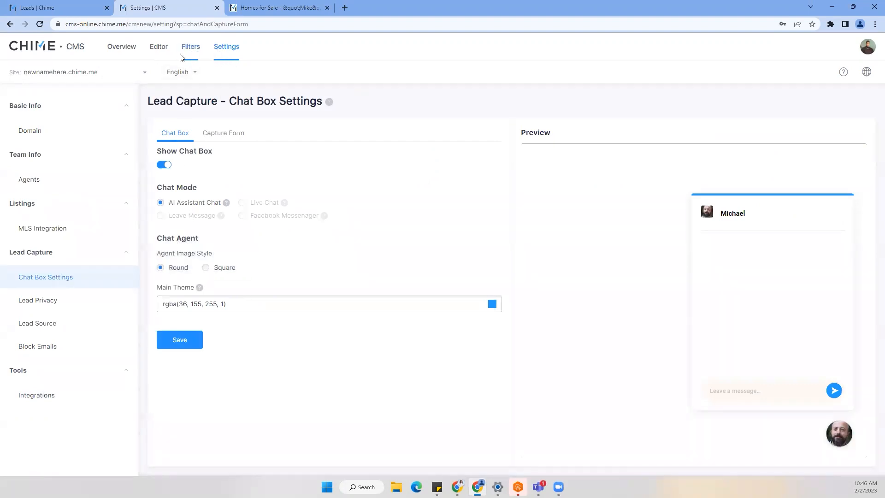
click(129, 54)
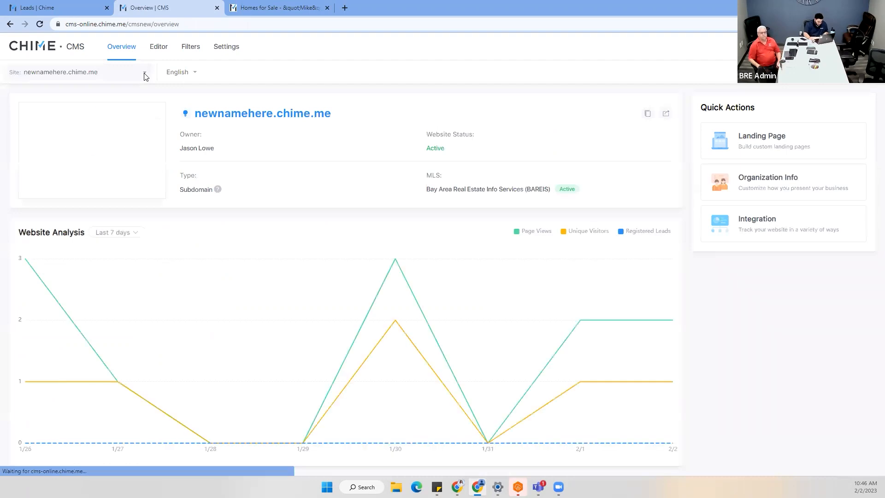
mouse_move(91, 154)
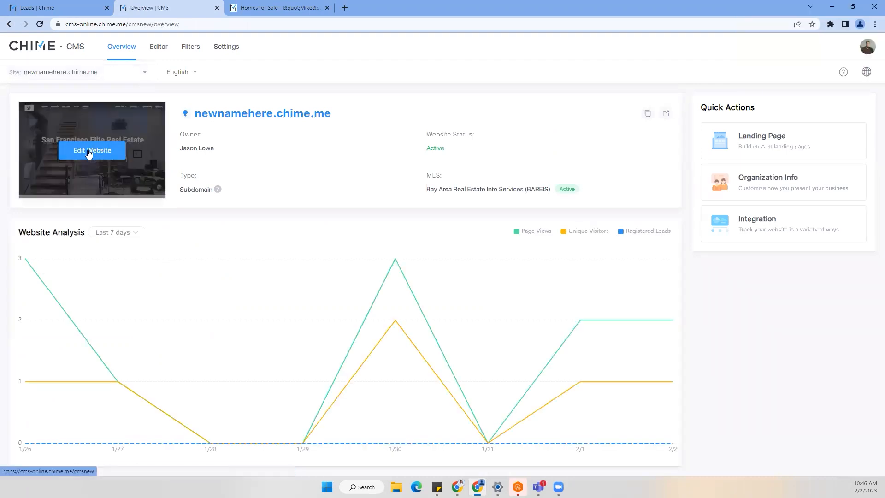
Open the homepage in the page editor and examine its editable sections from the header and hero banner through Featured Areas, Reviews and the contact block.
click(158, 50)
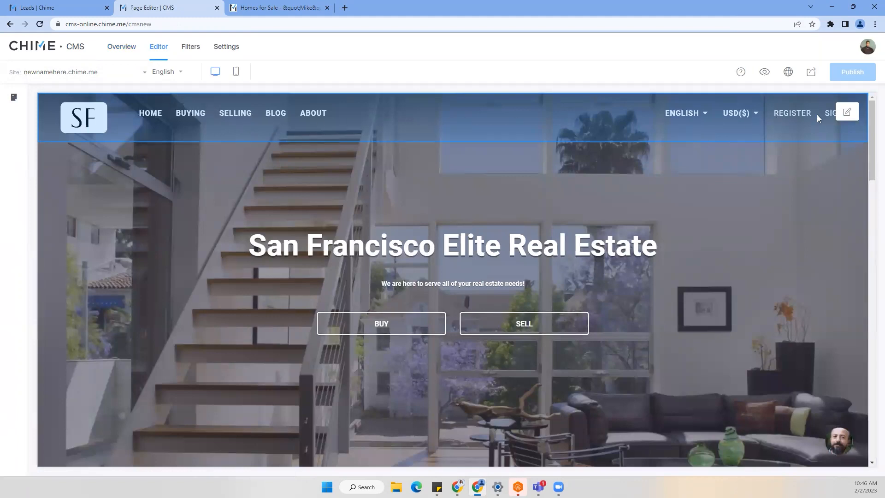
scroll(836, 166, down, 1)
scroll(846, 134, up, 1)
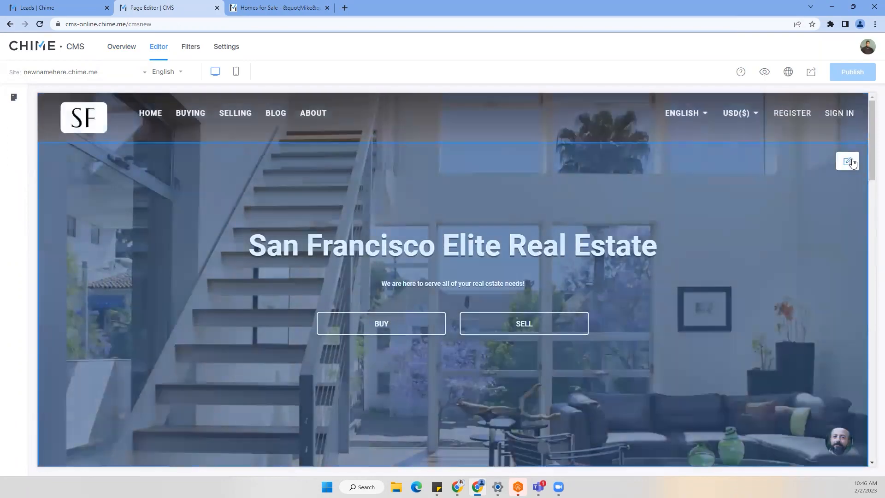
scroll(849, 164, down, 3)
scroll(846, 168, down, 3)
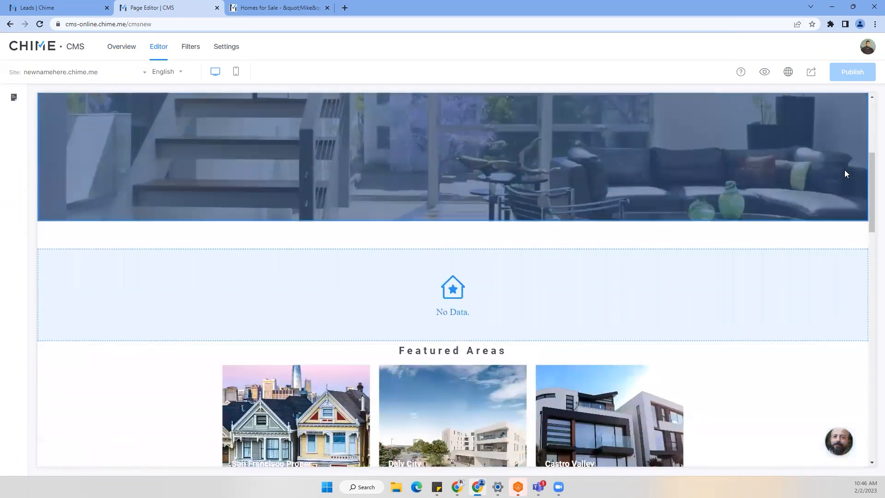
scroll(655, 173, down, 1)
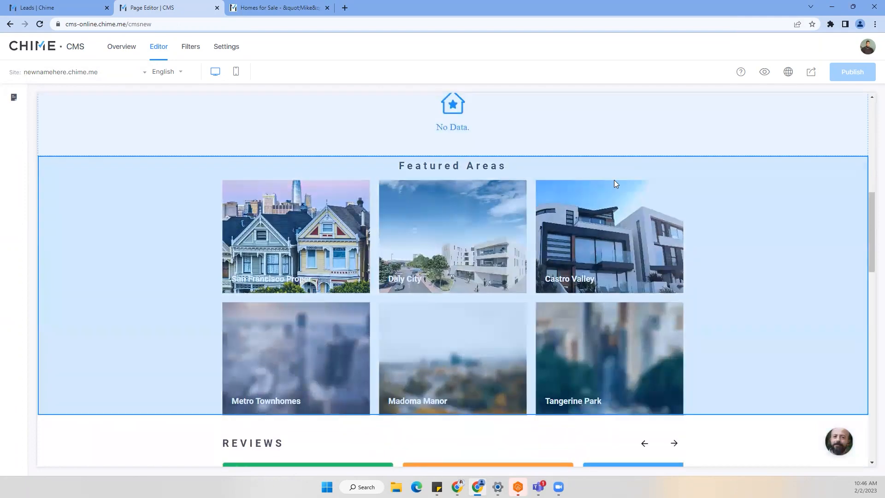
scroll(714, 193, down, 1)
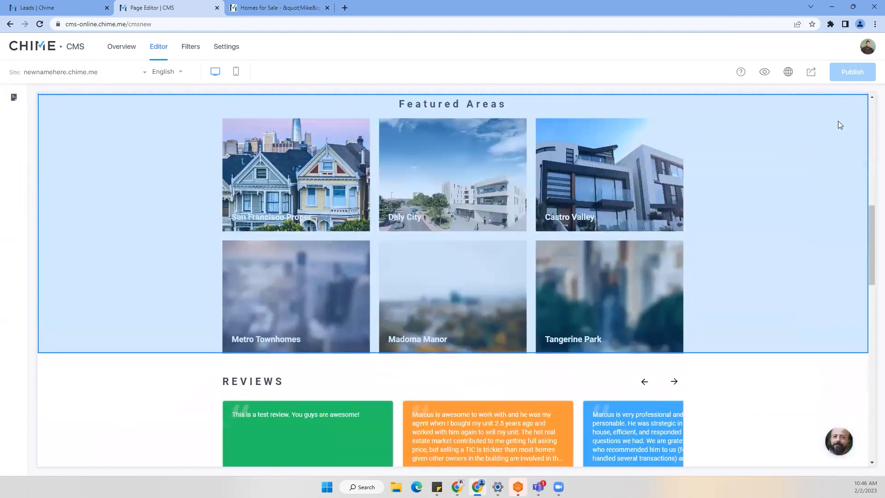
scroll(850, 124, down, 3)
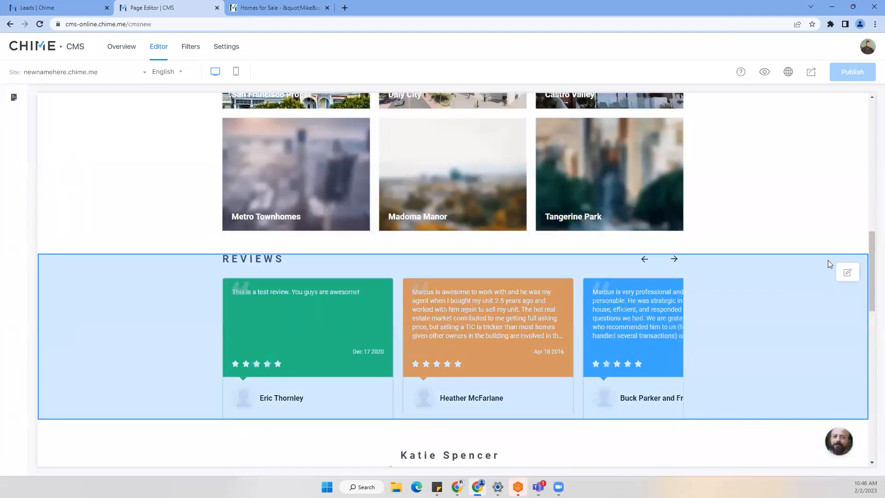
scroll(846, 276, down, 4)
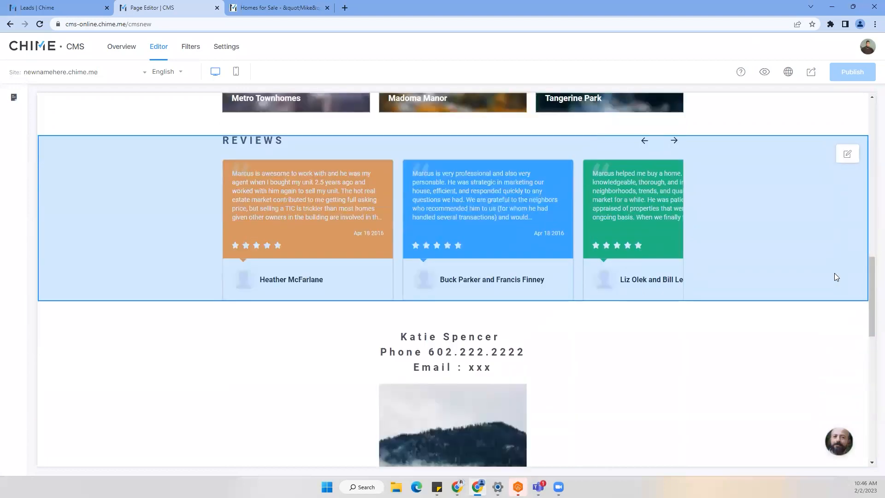
scroll(827, 276, down, 7)
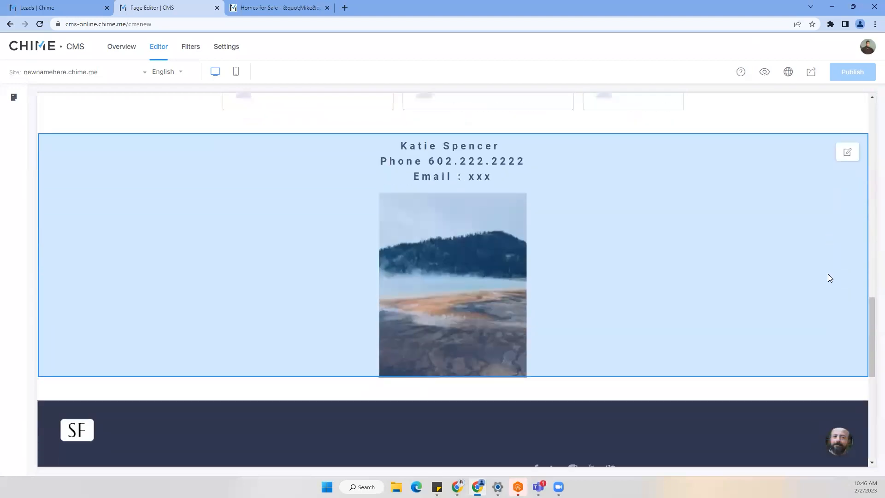
Review the homepage layout from the footer up to the hero banner and back down to the Reviews section.
scroll(820, 271, down, 4)
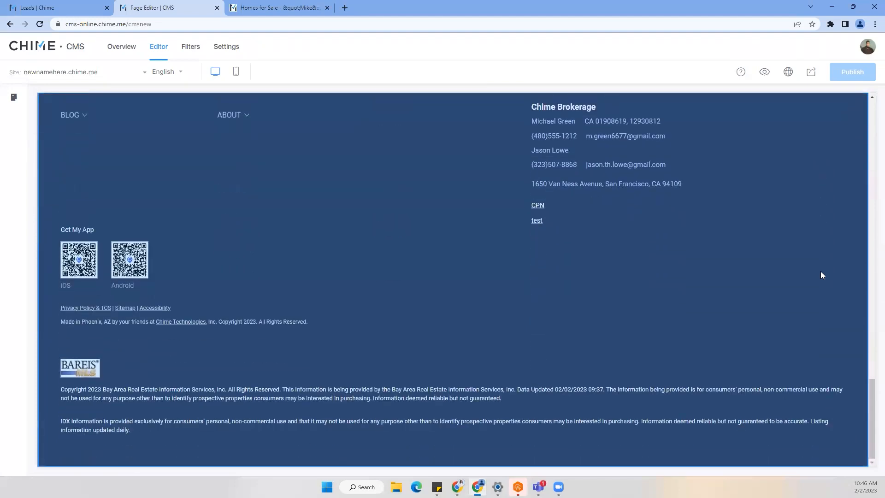
scroll(800, 284, up, 15)
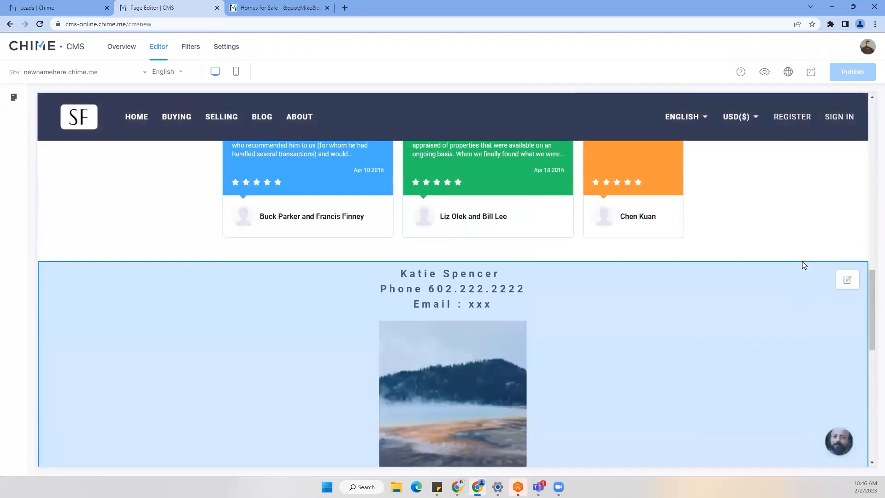
scroll(793, 259, up, 10)
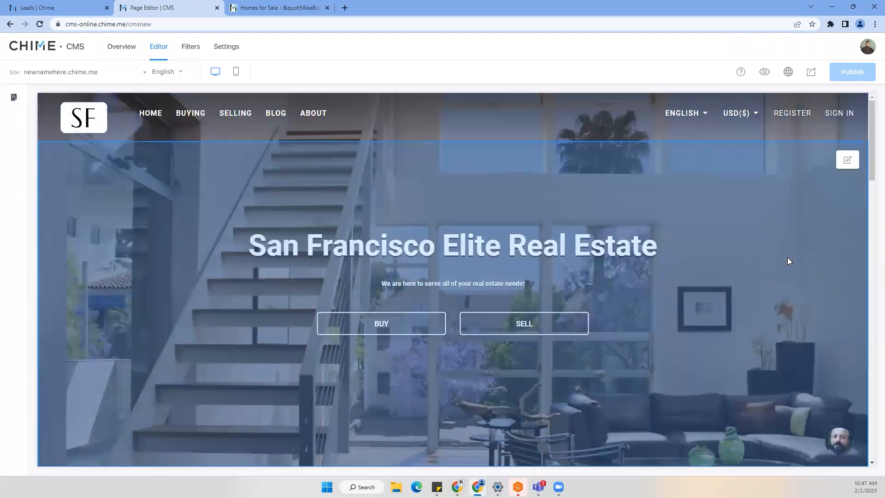
scroll(787, 261, down, 9)
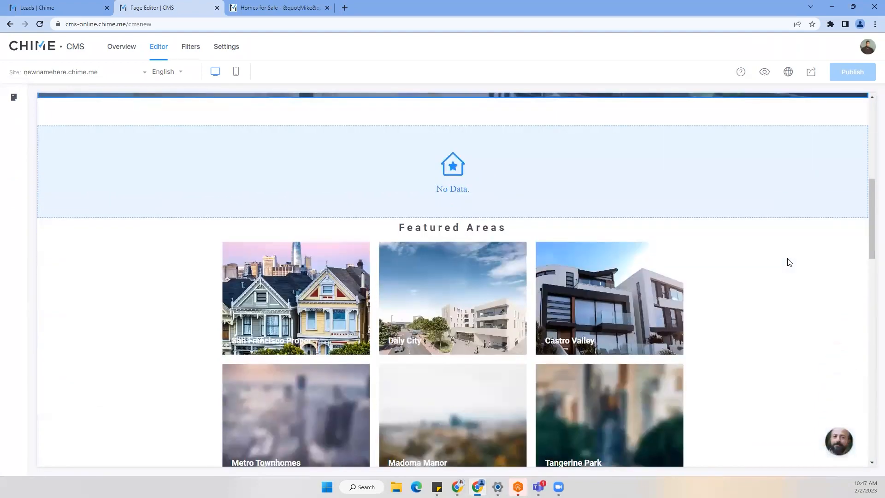
scroll(786, 261, down, 5)
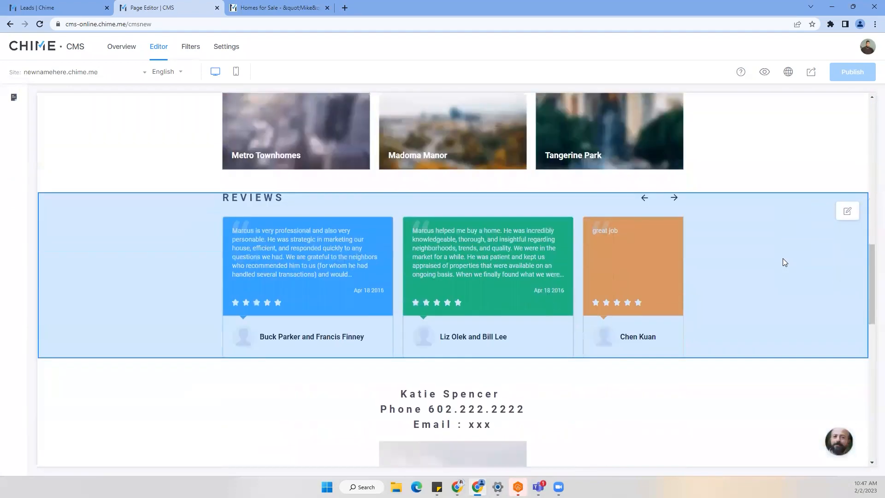
Examine the Reviews block's settings, including background images, review source options, selected reviews, button action and style, and close them.
click(847, 213)
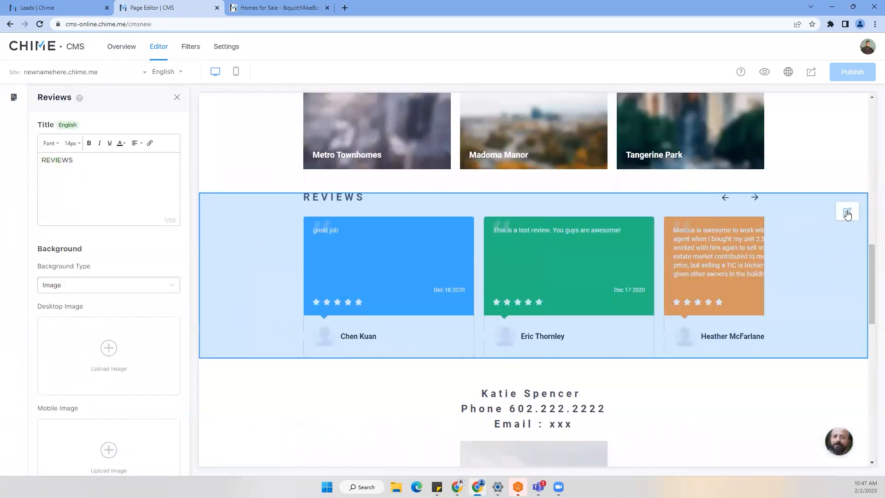
scroll(99, 282, down, 7)
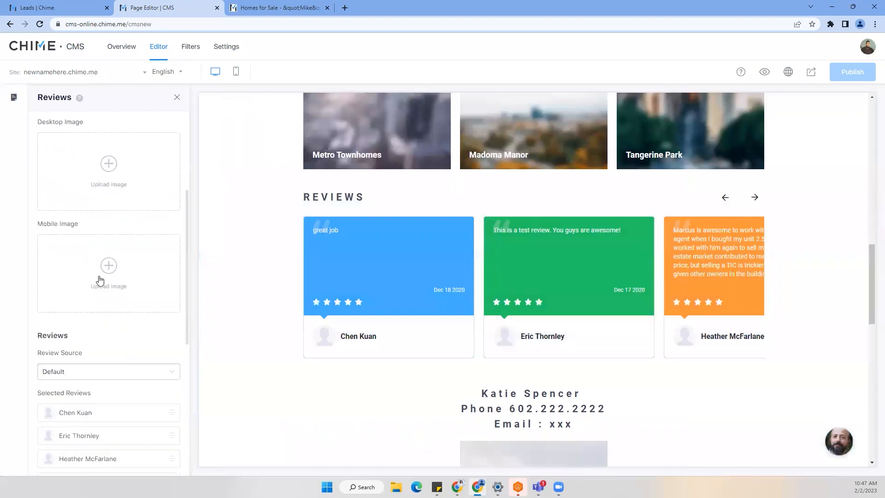
click(81, 252)
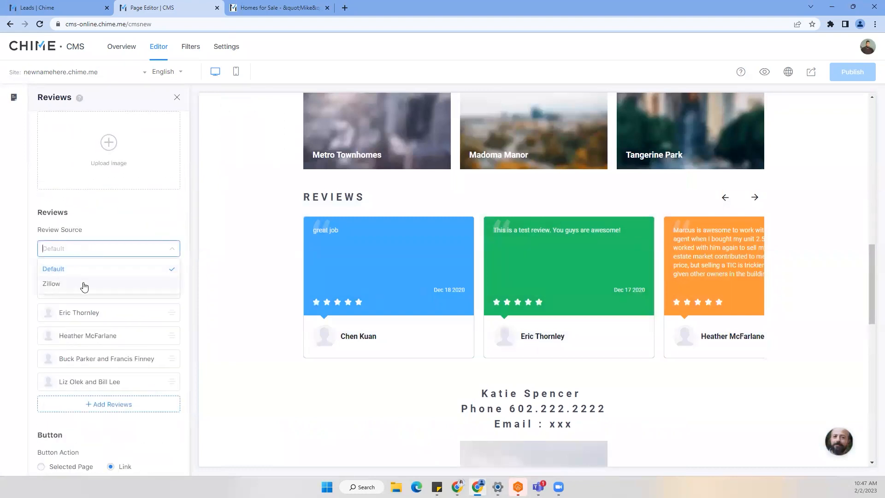
click(128, 211)
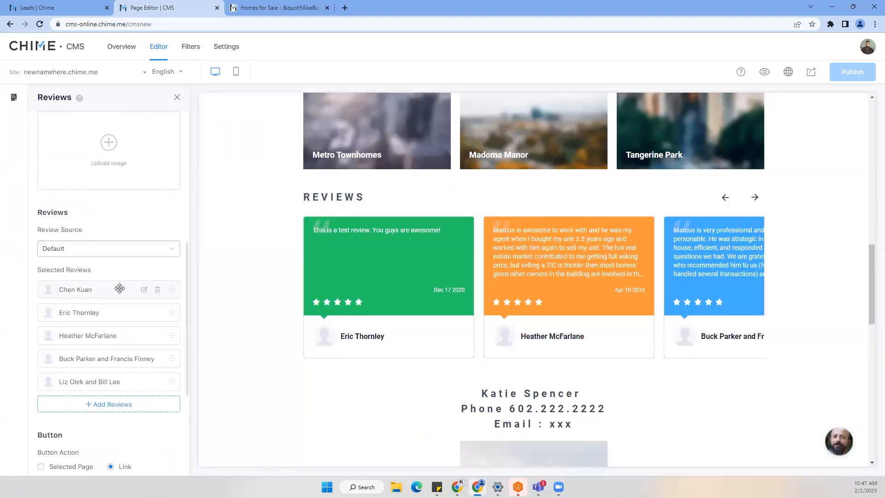
scroll(119, 289, down, 2)
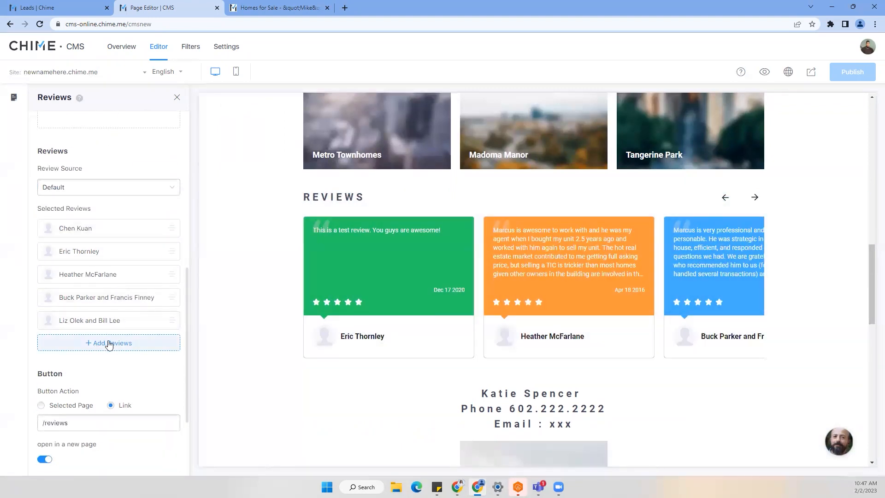
scroll(108, 342, down, 4)
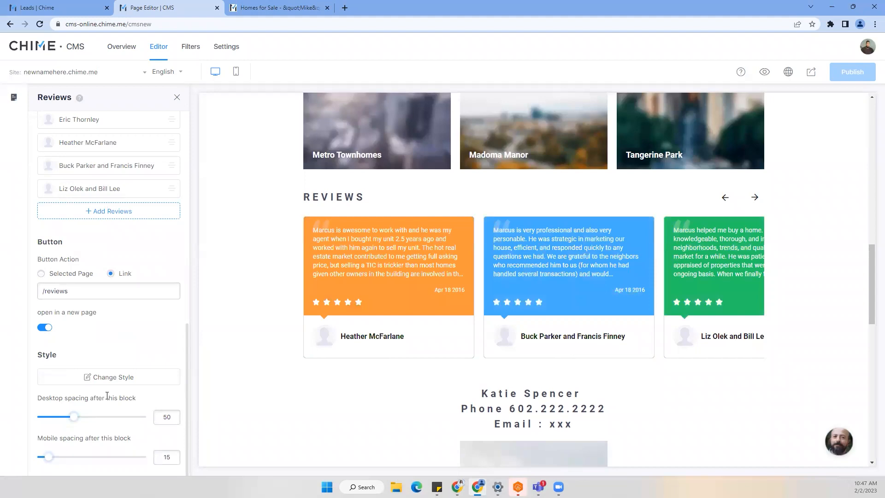
scroll(107, 395, up, 10)
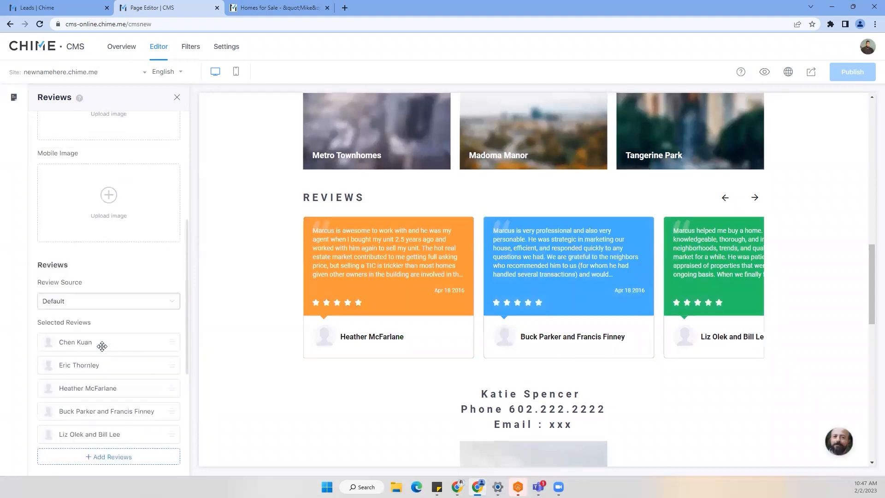
click(177, 99)
Open the settings of the Agent block below the reviews.
scroll(425, 272, down, 4)
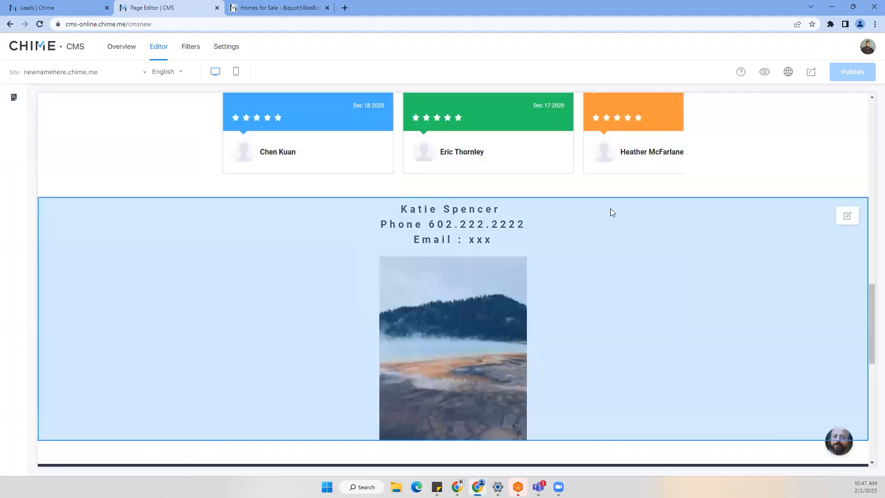
click(846, 216)
mouse_move(148, 339)
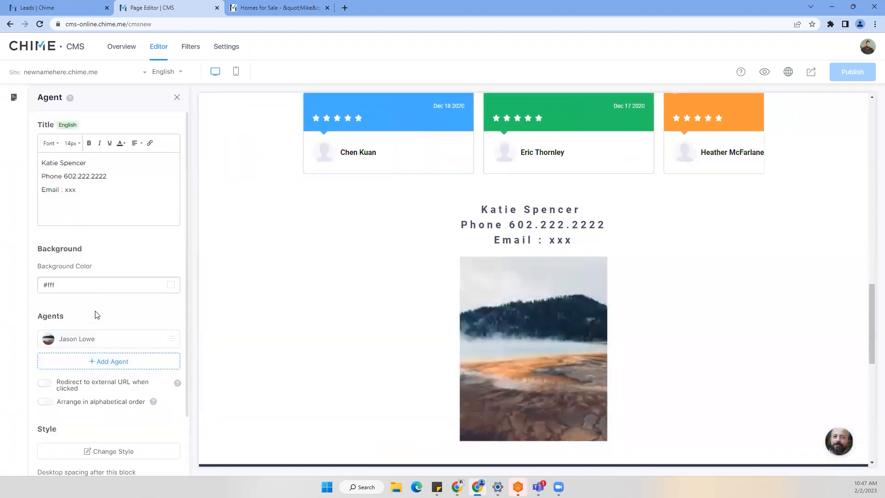
Try a green background, rgba(36, 149, 45, 1), on the Agent block and return it to white.
click(170, 287)
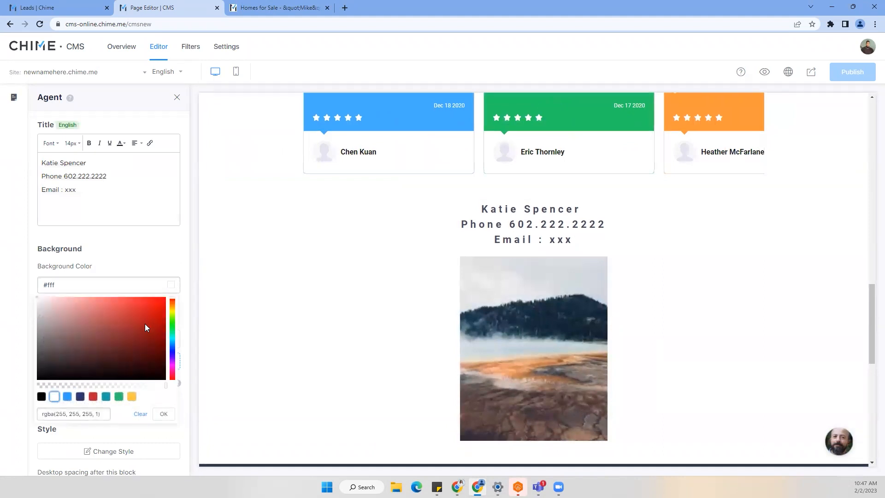
click(172, 326)
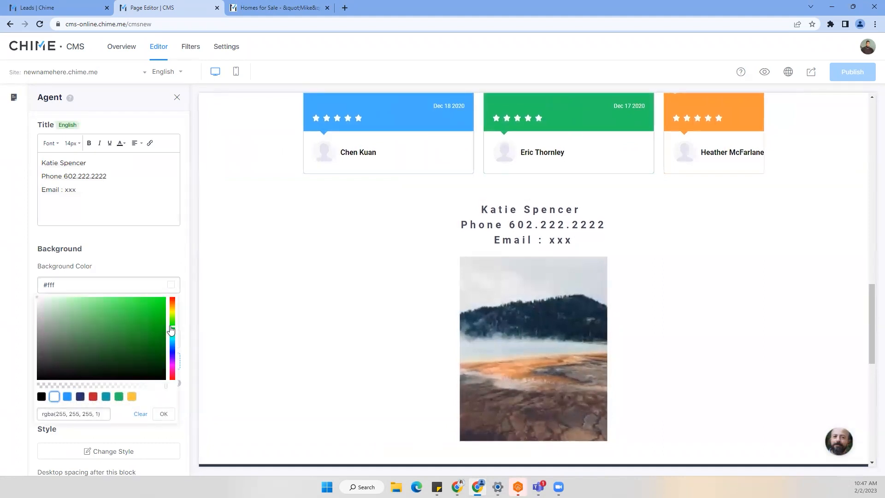
click(135, 331)
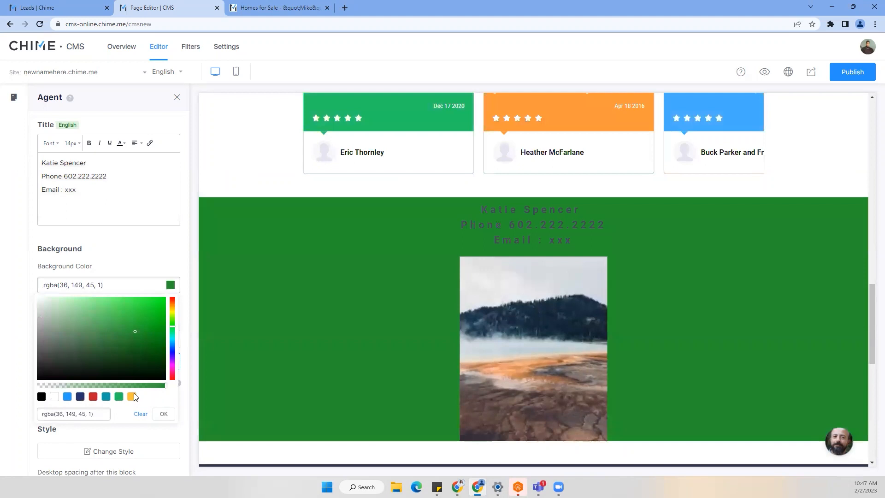
click(55, 396)
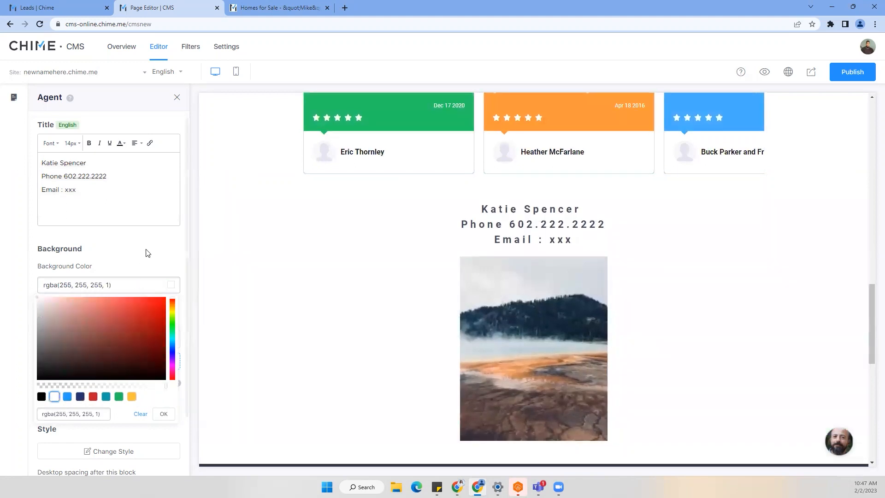
click(200, 291)
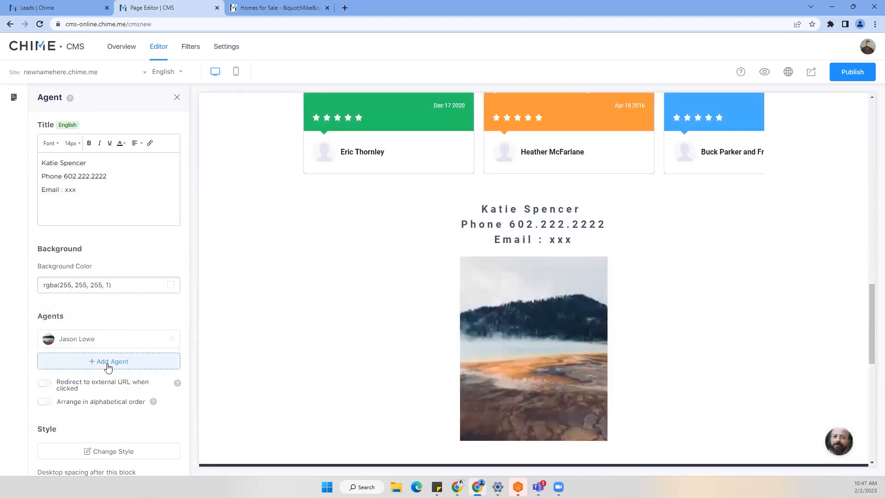
Examine the Agent block's agent list, redirect, sorting, style and spacing options, and close its settings.
scroll(103, 361, down, 1)
scroll(110, 347, down, 1)
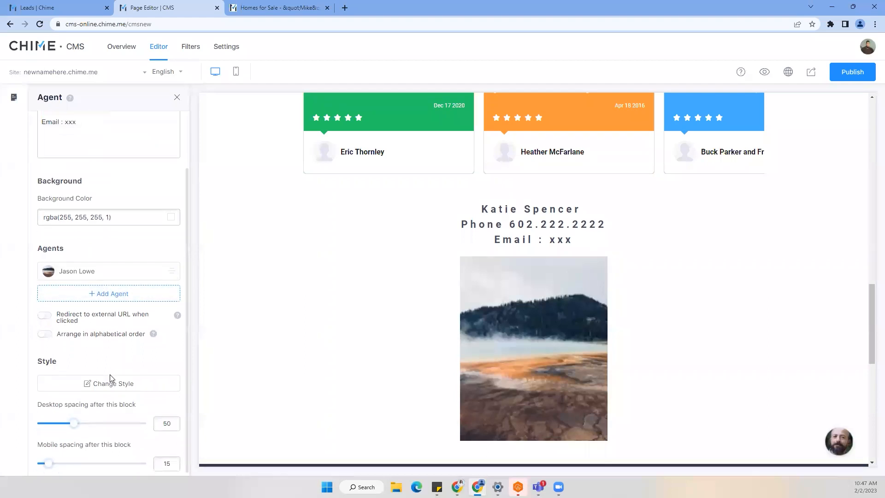
scroll(132, 376, up, 2)
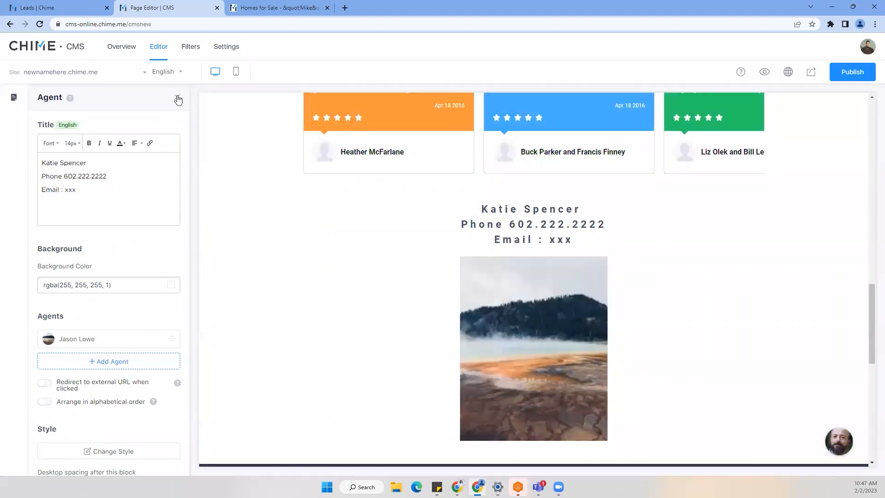
click(178, 100)
Open the homepage's Hero block settings and stop synchronizing the block from the Team Website.
scroll(398, 348, down, 4)
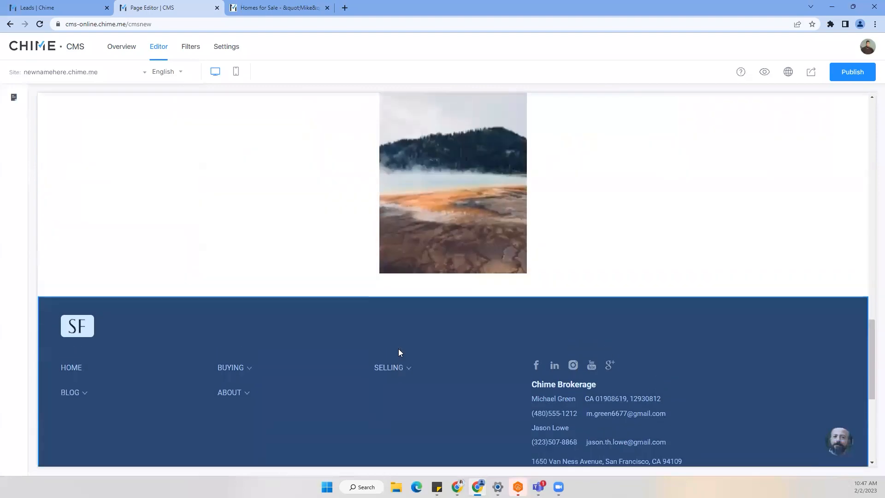
scroll(399, 350, up, 15)
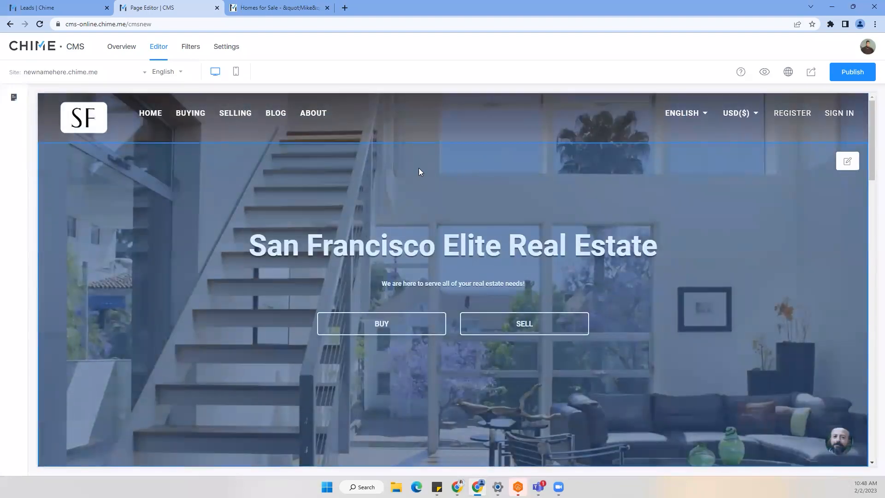
click(846, 165)
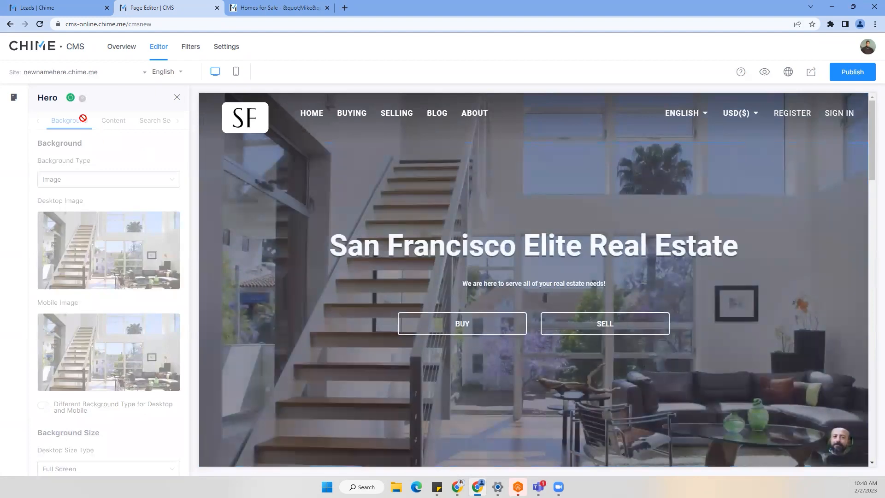
mouse_move(70, 99)
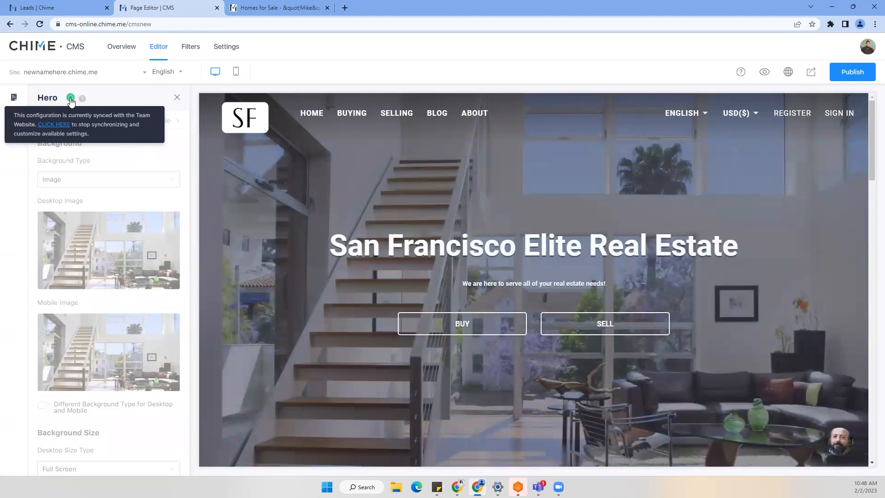
click(62, 128)
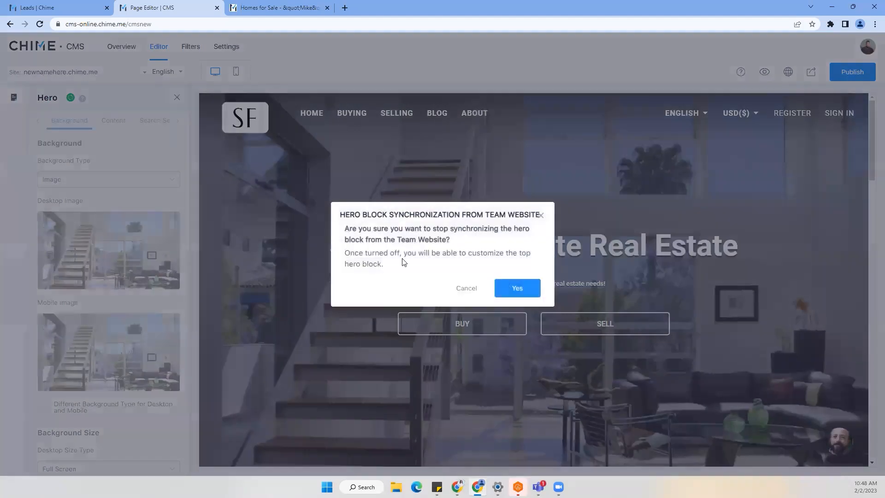
click(517, 288)
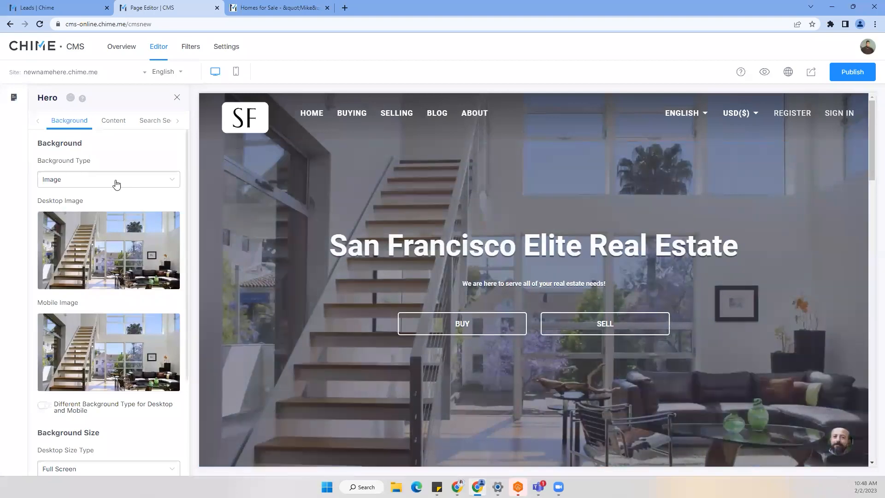
Try the Slideshow and Video background types on the Hero block and return it to Image.
click(116, 183)
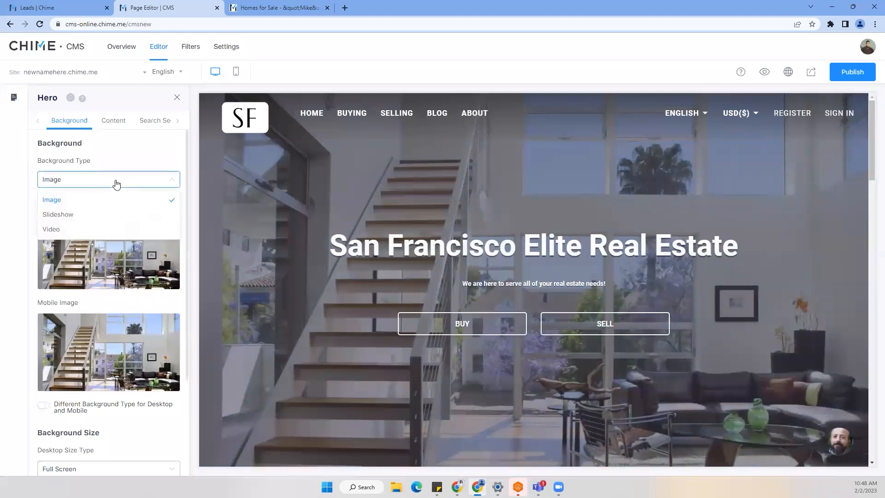
click(113, 216)
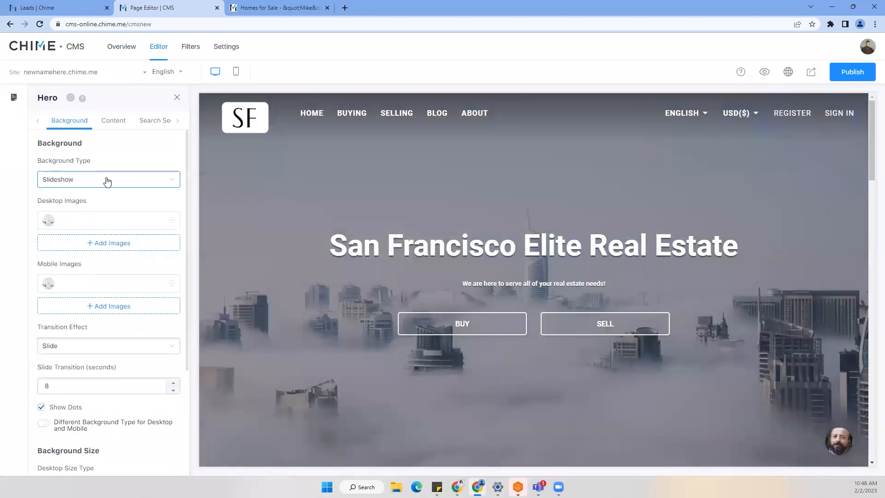
click(107, 181)
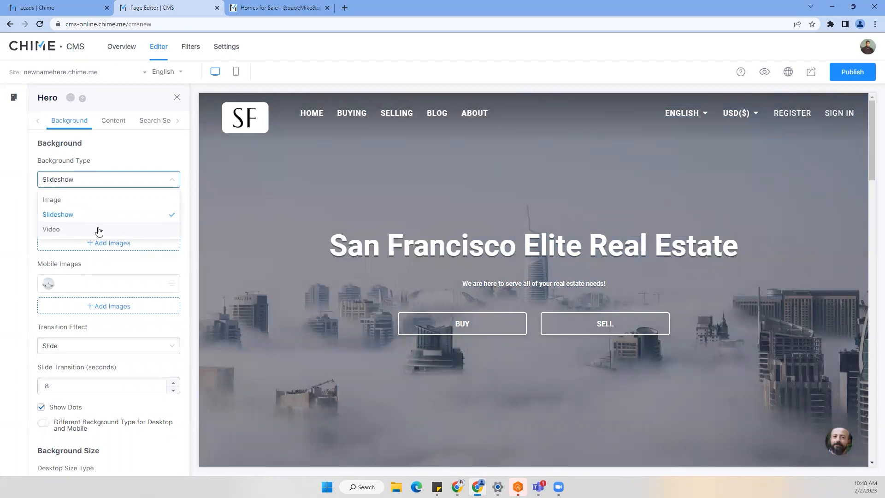
click(99, 230)
click(83, 180)
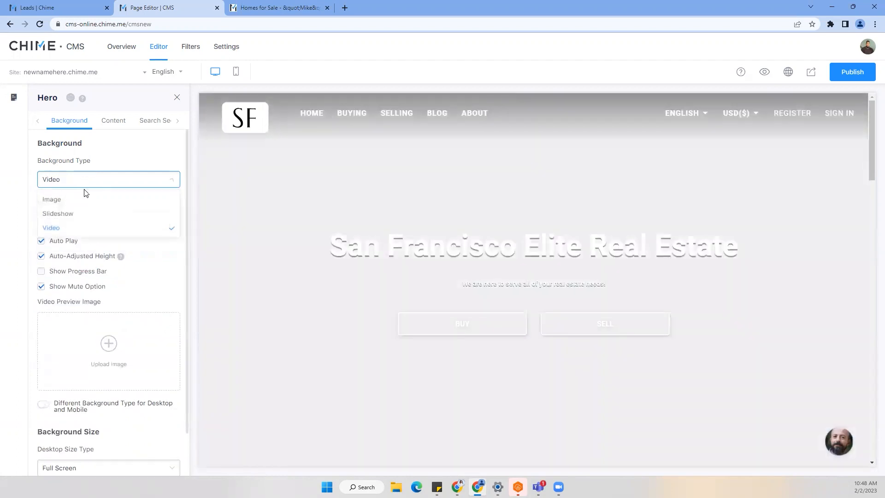
click(87, 200)
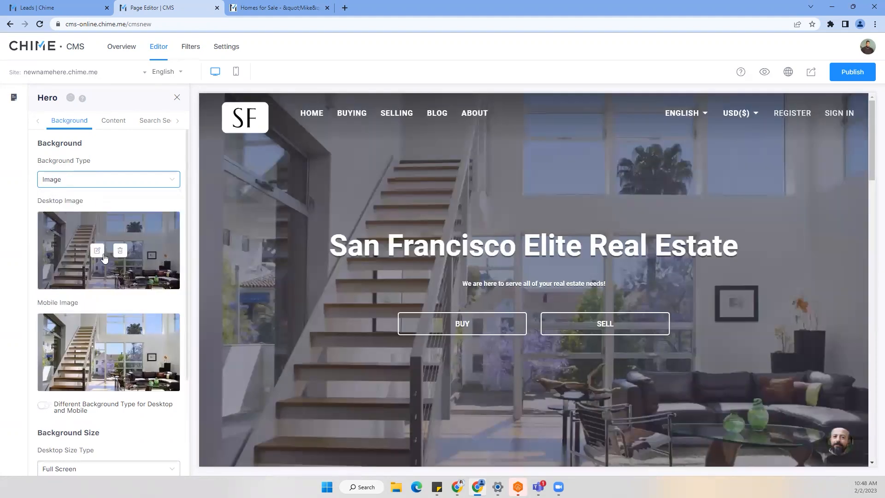
Examine the Hero block's background size and overlay settings, and open its heading and subheading content settings.
scroll(100, 264, down, 2)
scroll(99, 264, down, 2)
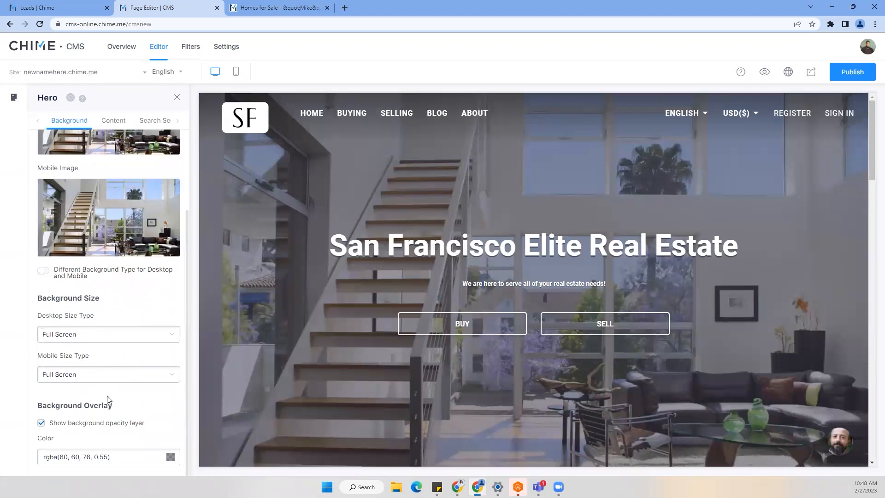
scroll(117, 402, up, 4)
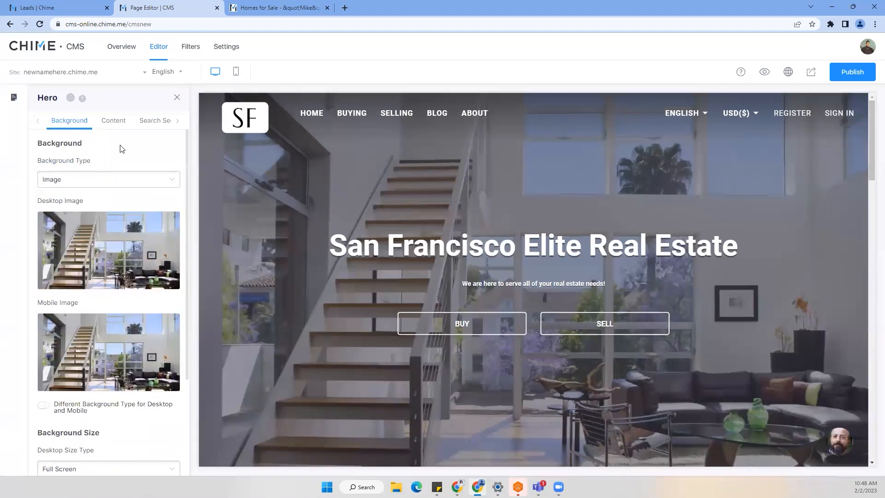
click(115, 123)
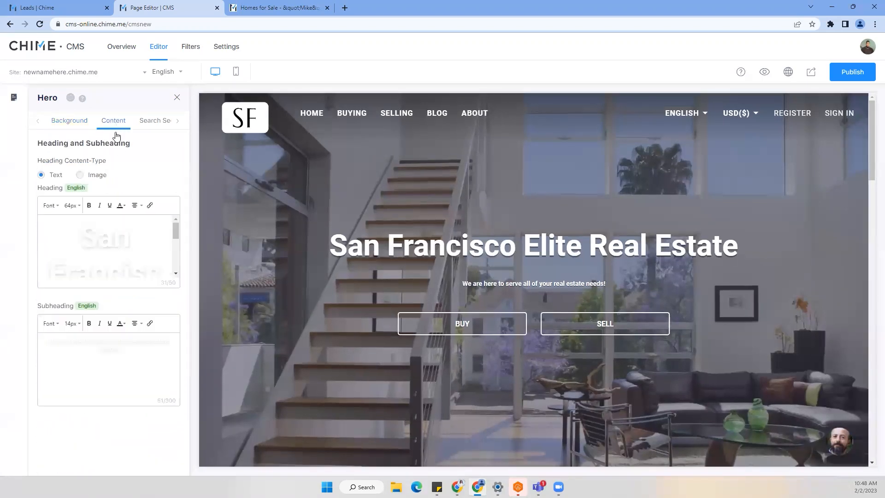
Edit the first word of the Hero block's heading so it reads "Sn Francisco Elite Real Estate".
double_click(117, 236)
text(Sawerwen)
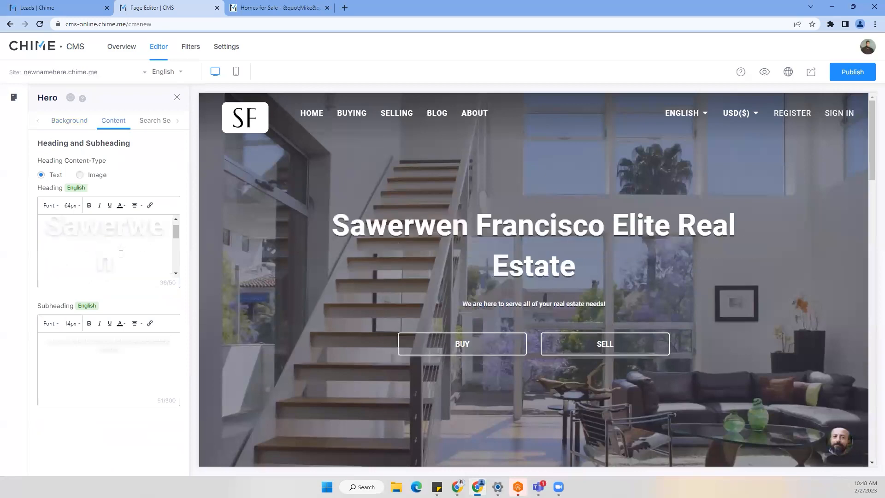
key(BackSpace)
key(BackSpace)
key(BackSpace)
key(BackSpace)
key(BackSpace)
key(BackSpace)
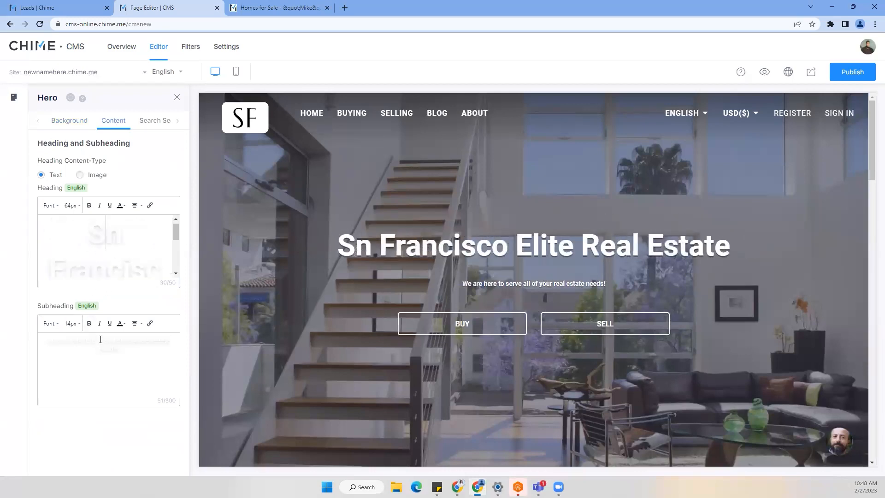
Try the None search style in the Hero block's search section and set the style to Tab+Search Bar.
click(149, 123)
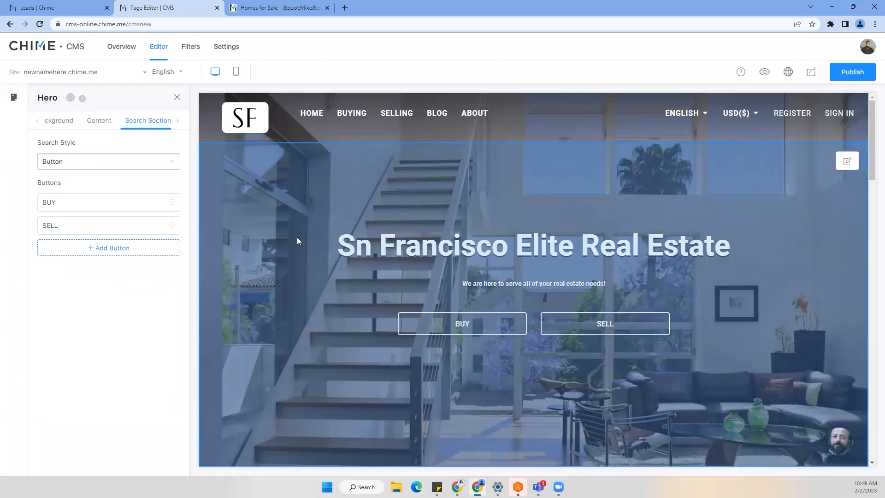
click(106, 165)
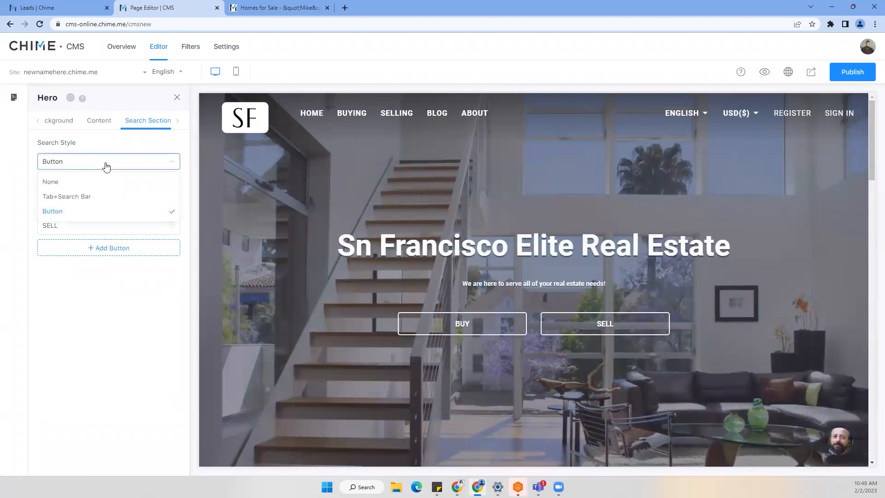
click(106, 197)
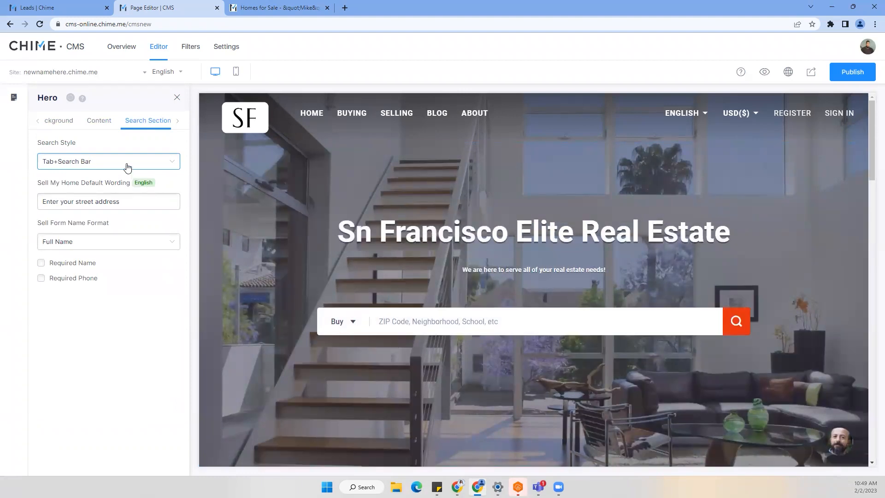
click(127, 167)
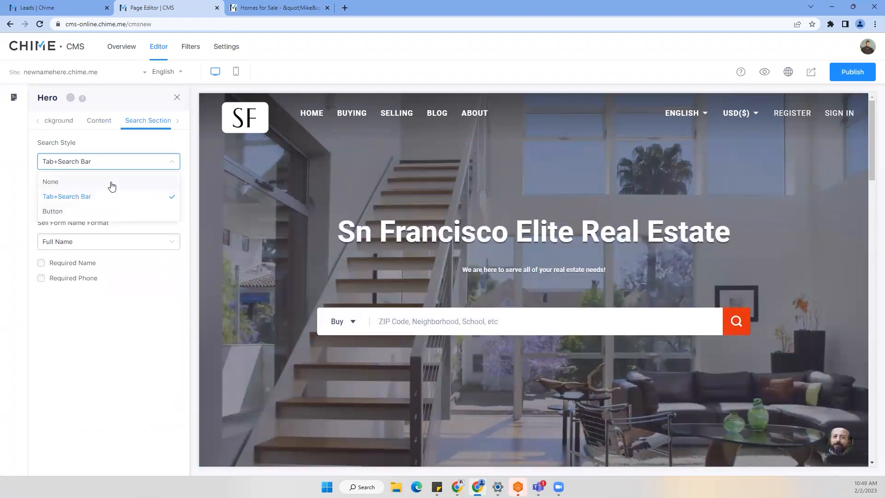
click(111, 183)
click(123, 164)
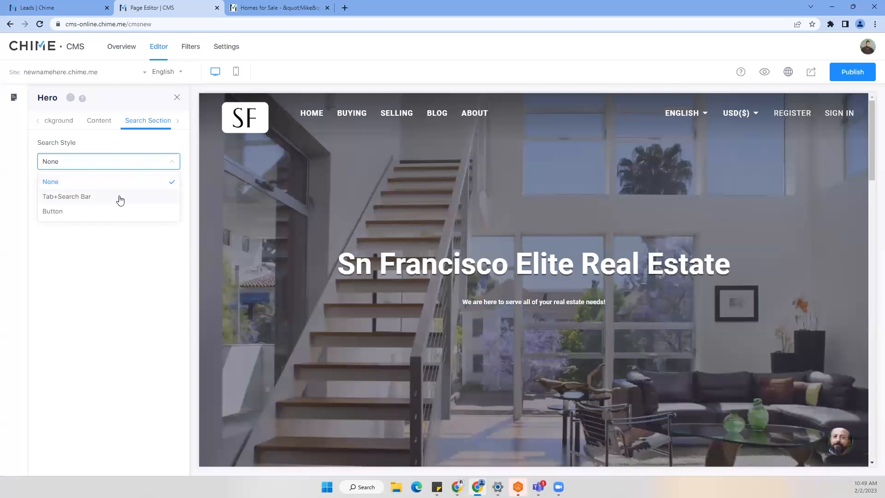
click(120, 198)
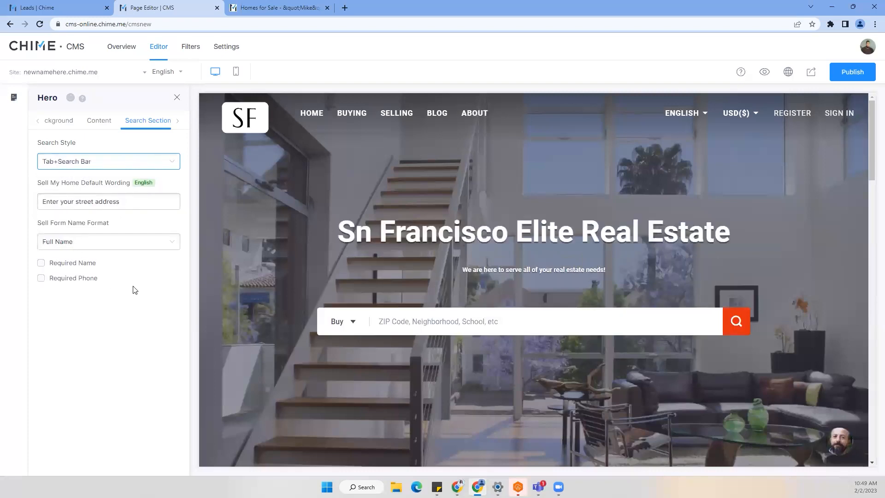
Examine the Hero block's desktop and mobile spacing and change-style options, and close its settings.
click(177, 121)
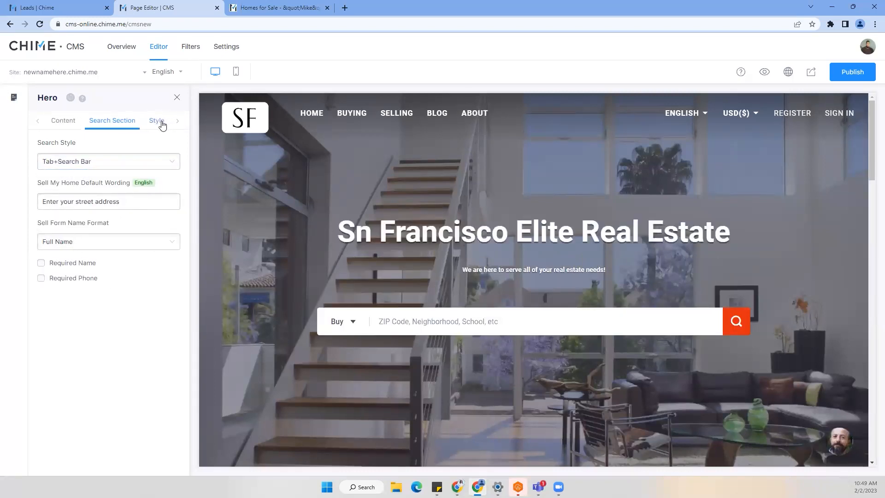
click(161, 123)
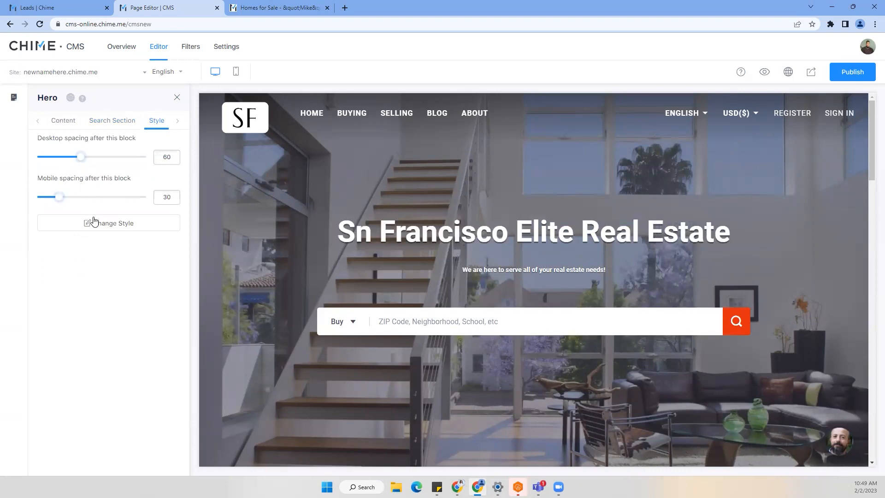
scroll(524, 285, down, 3)
scroll(523, 284, up, 3)
click(177, 97)
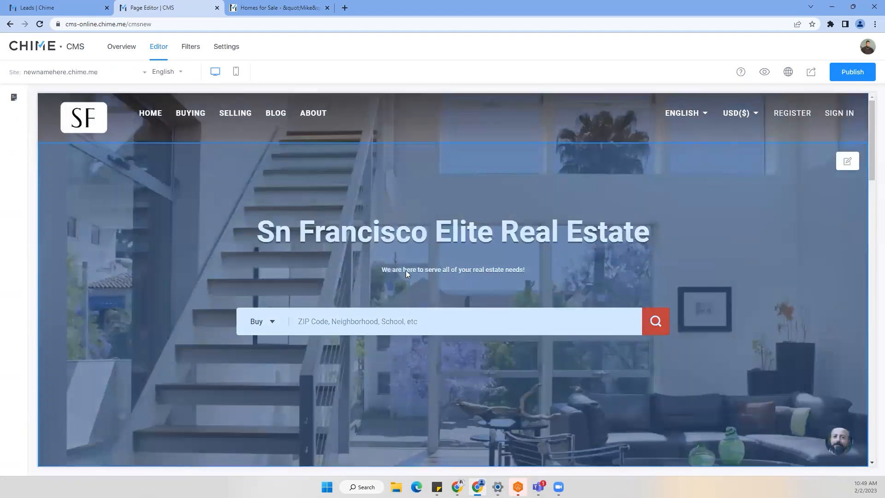
Look over the homepage down to its footer and the site's page list, and return to the site overview.
scroll(409, 283, down, 15)
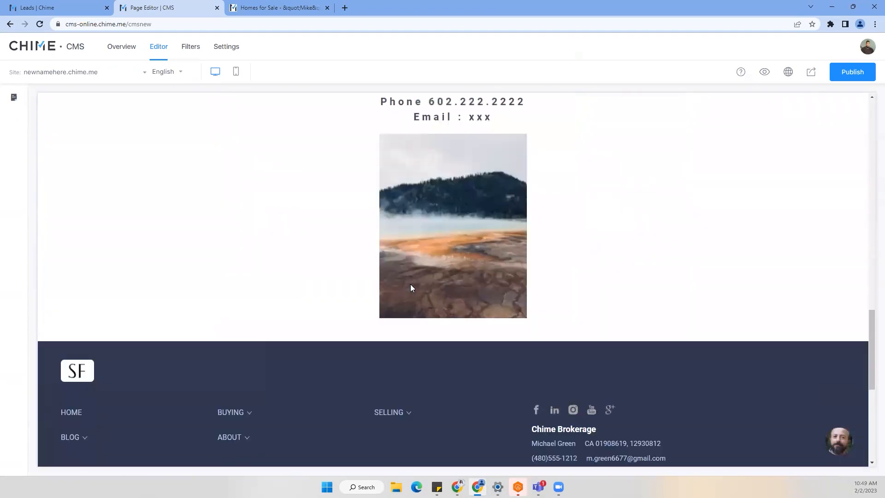
scroll(411, 288, down, 5)
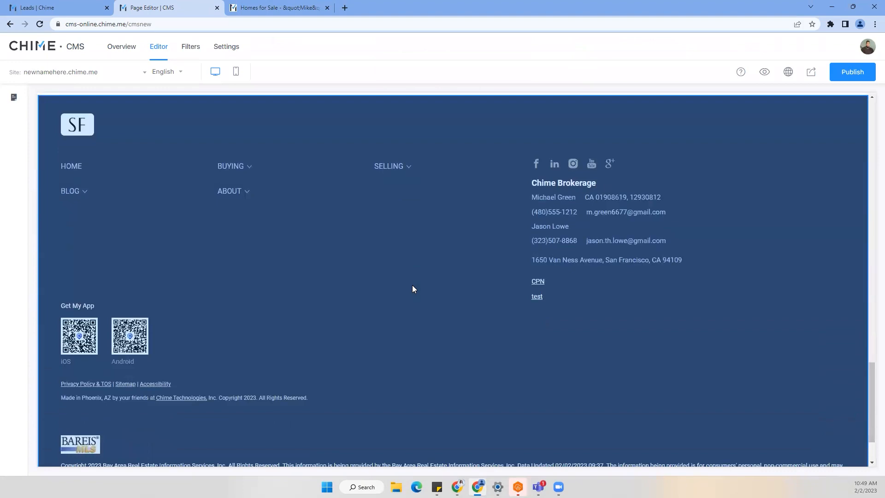
scroll(411, 291, up, 20)
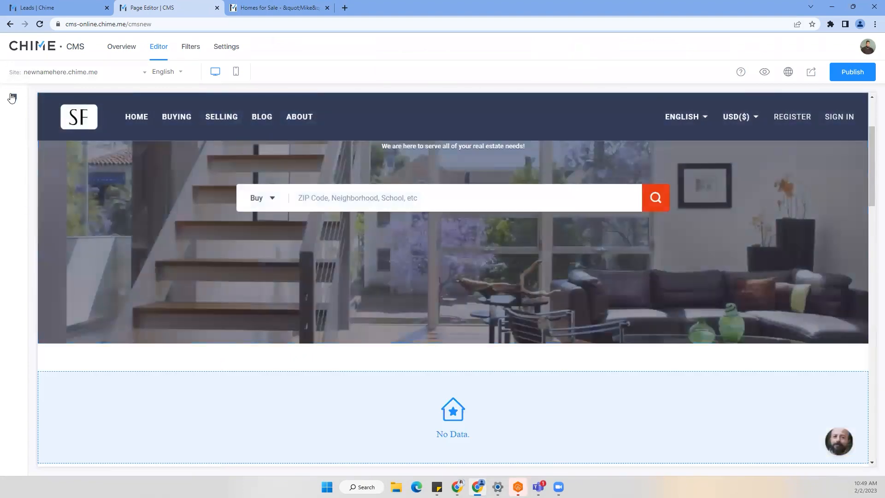
click(12, 98)
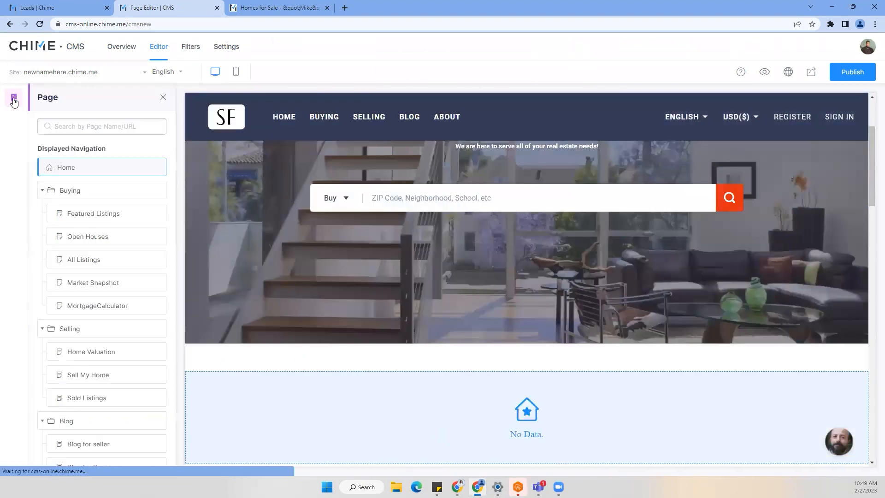
click(162, 98)
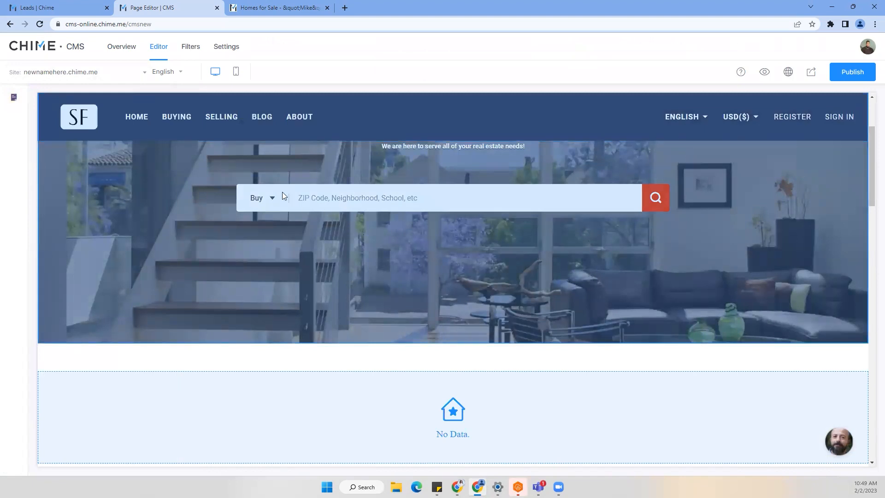
click(121, 46)
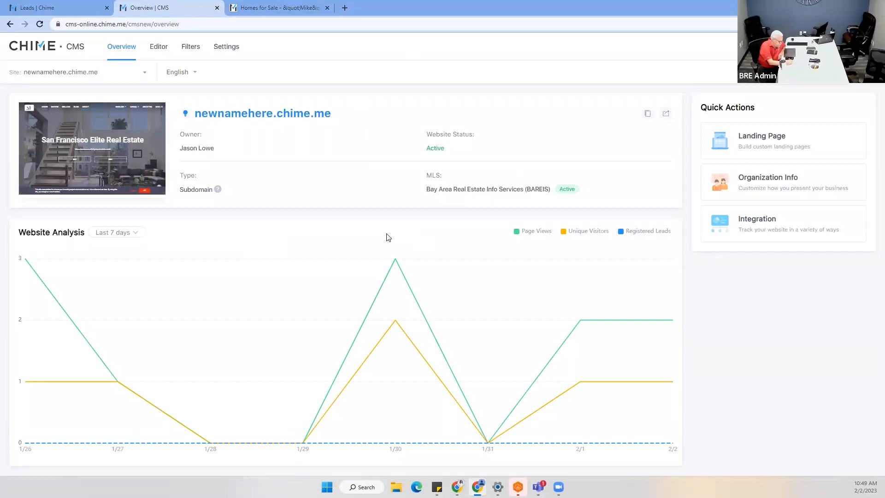
Close the newnamehere.chime.me site's tabs, open the demo.chime.me team site from the website list and view its All Listings filters.
click(217, 8)
click(217, 8)
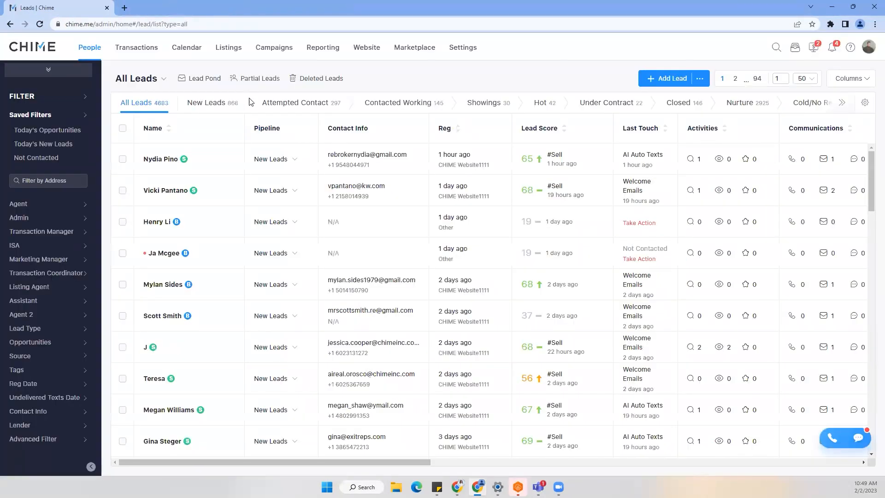
click(369, 49)
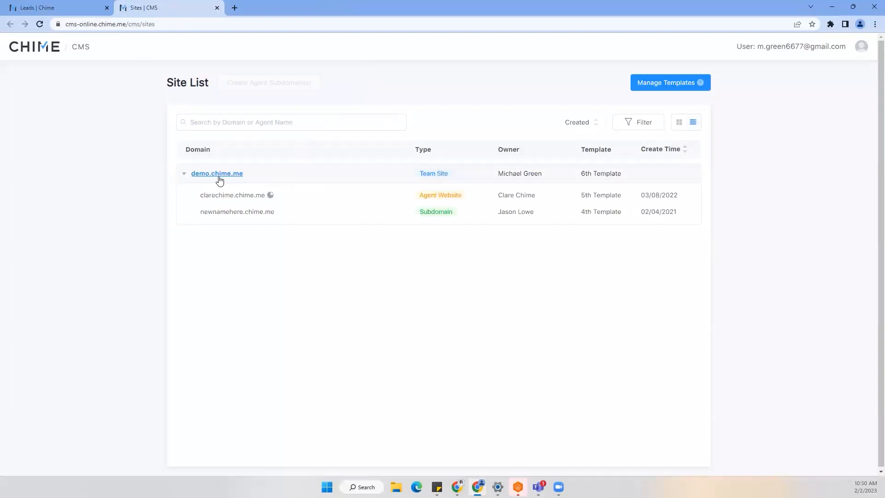
click(220, 179)
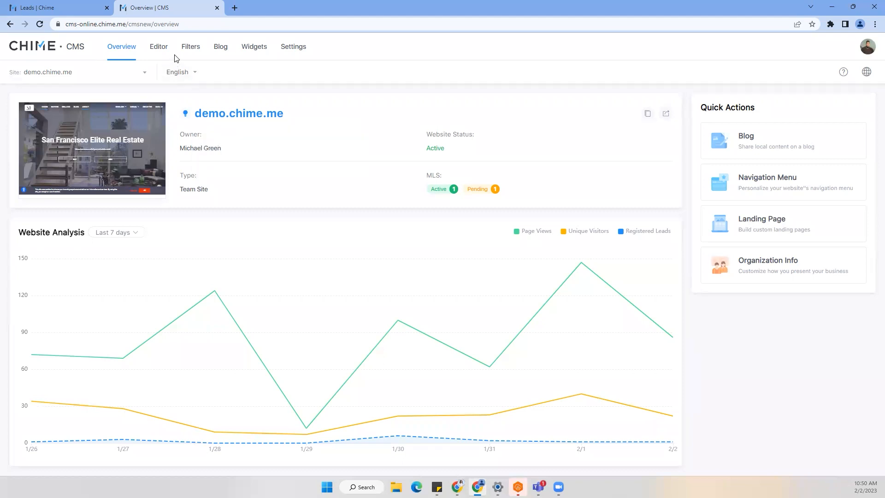
click(190, 52)
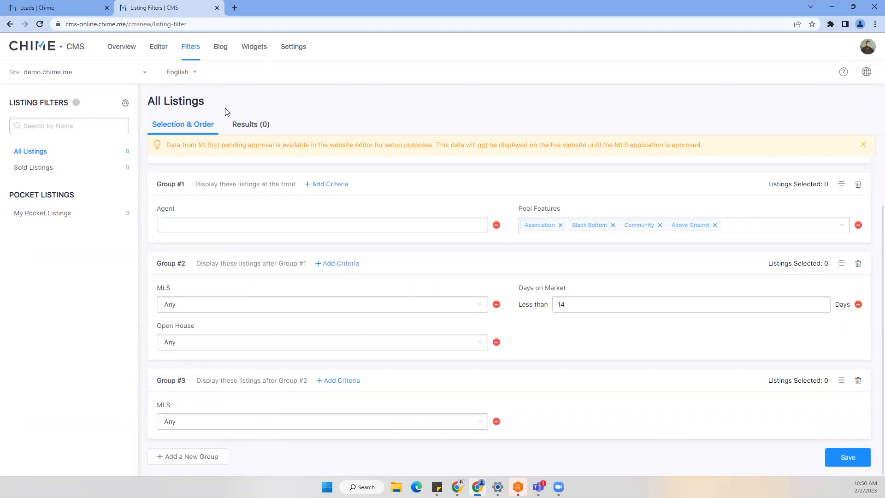
Examine the team site's published blog posts and the blank editor for a new post, and close it without posting.
click(223, 54)
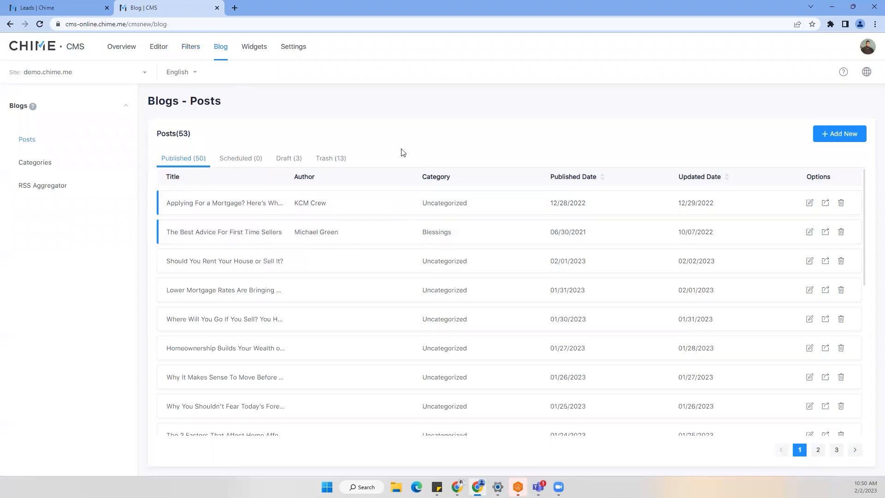
scroll(428, 240, down, 5)
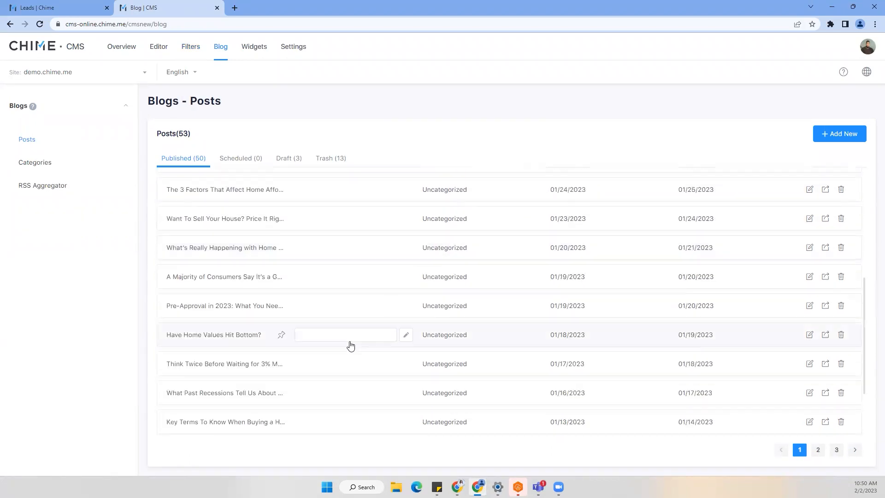
scroll(343, 339, up, 5)
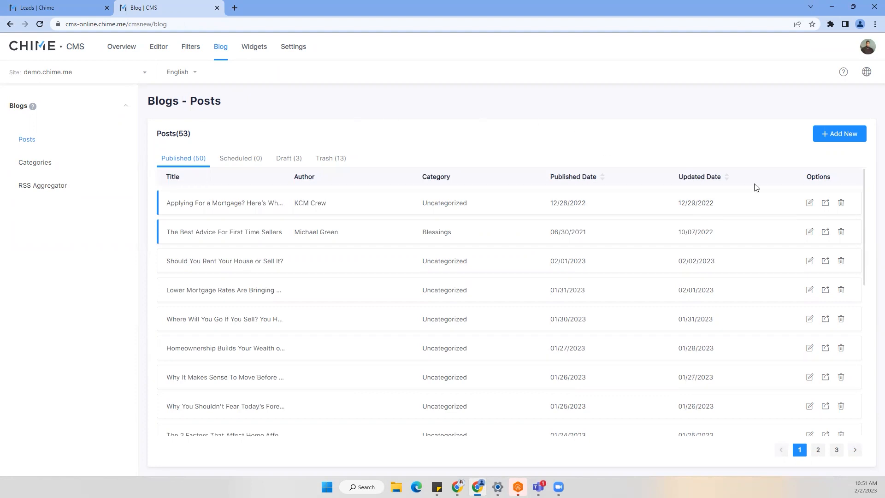
click(835, 137)
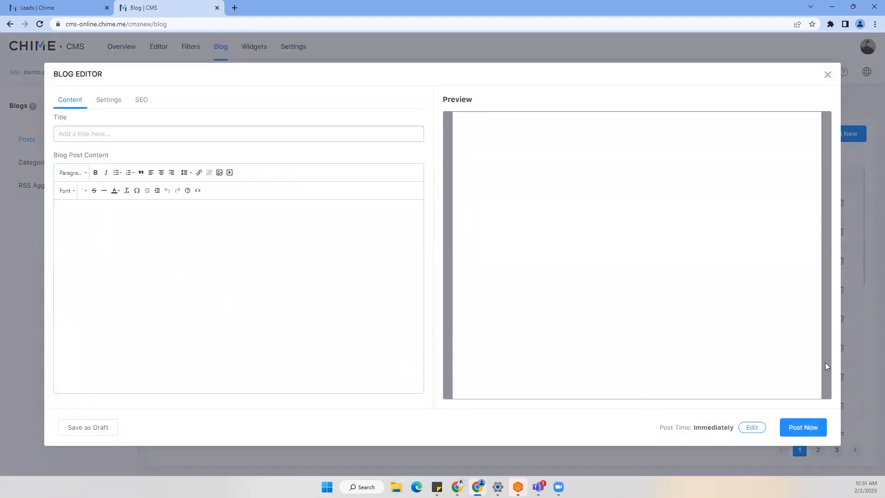
click(825, 76)
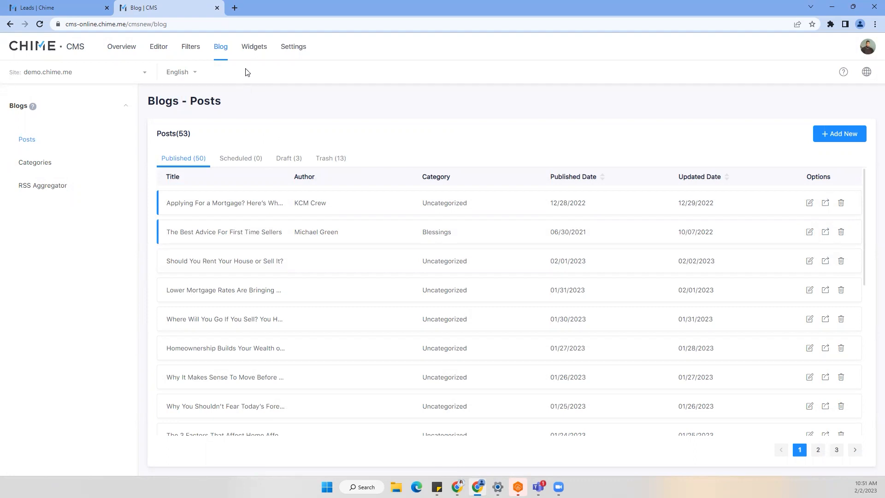
Examine the team site's basic Domain and Favicon settings.
click(290, 52)
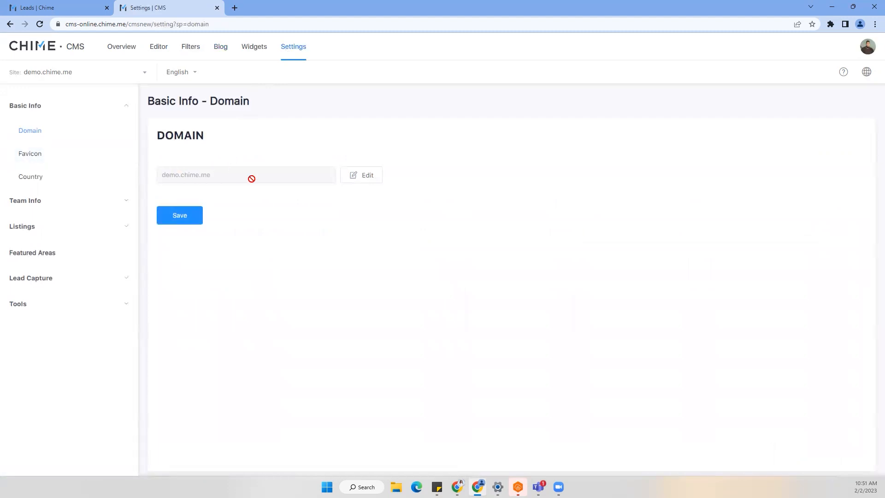
click(51, 155)
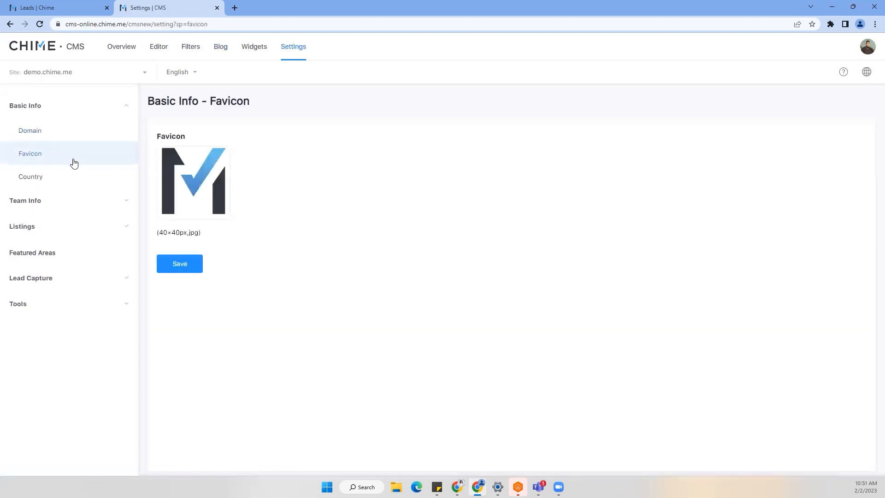
mouse_move(183, 173)
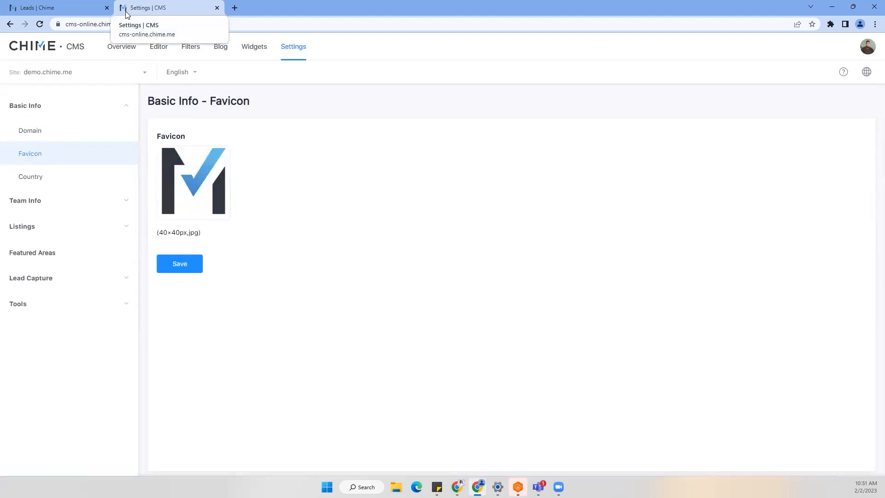
mouse_move(183, 210)
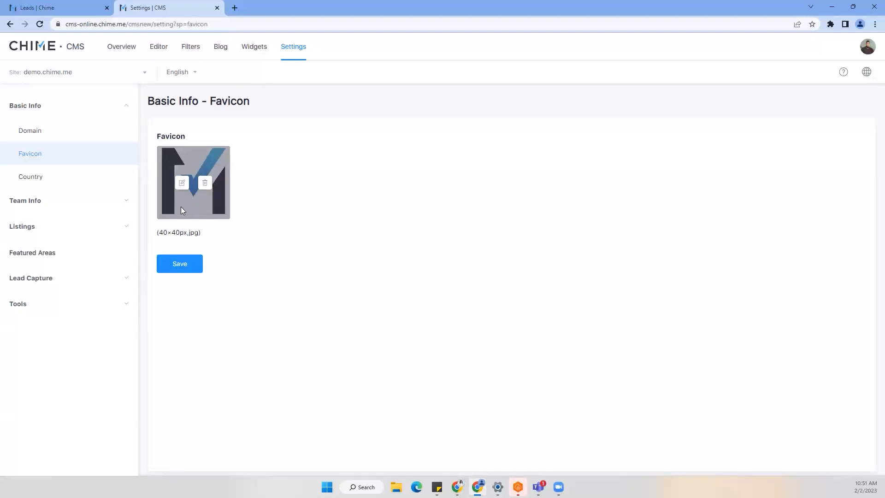
View the Agents and Lenders pages in the team site's Team Info settings.
click(59, 207)
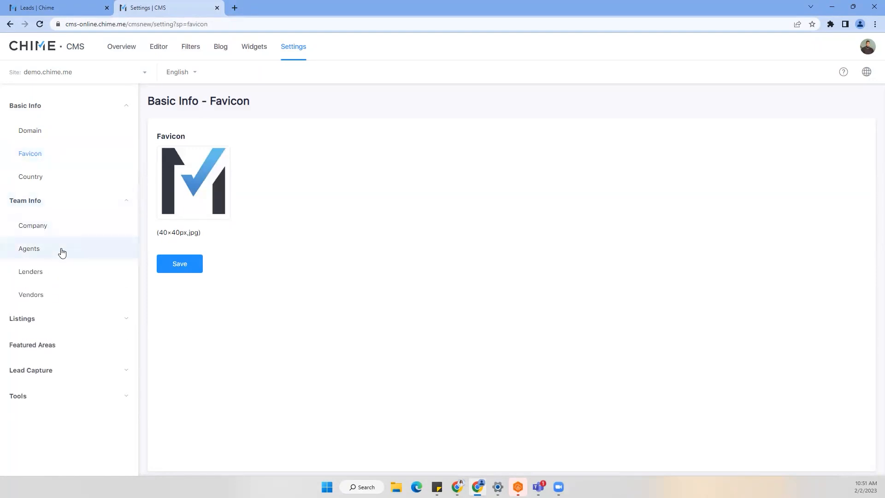
click(62, 258)
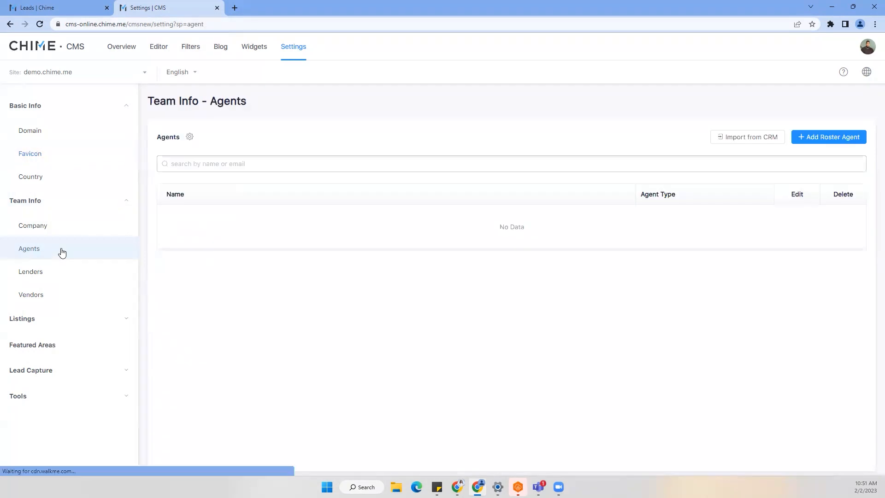
click(76, 277)
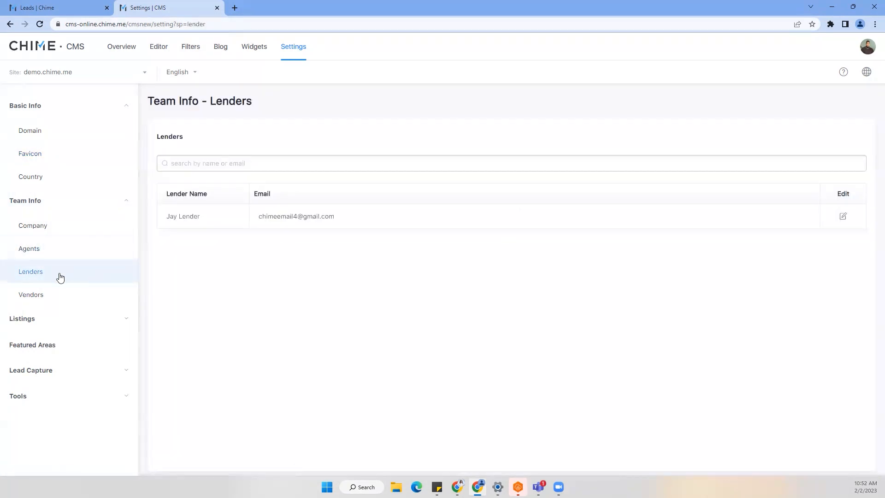
View the School Data Provider options in the team site's Listings settings.
click(90, 317)
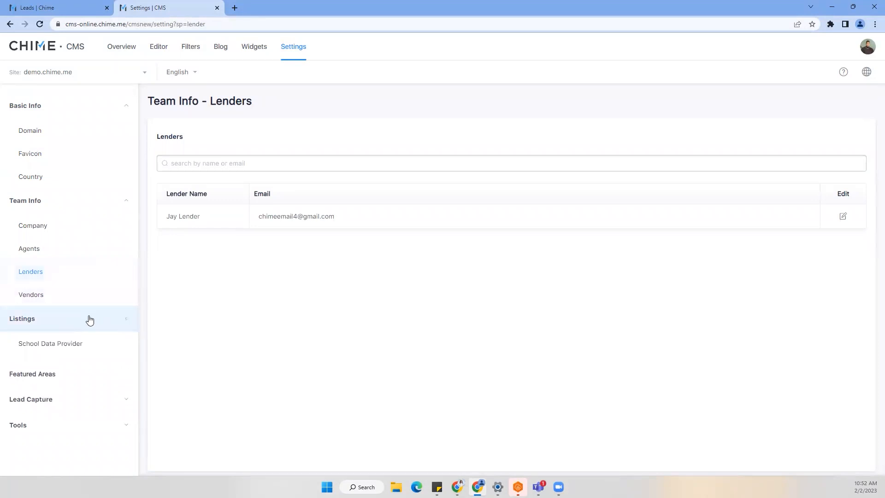
scroll(90, 327, down, 1)
click(79, 311)
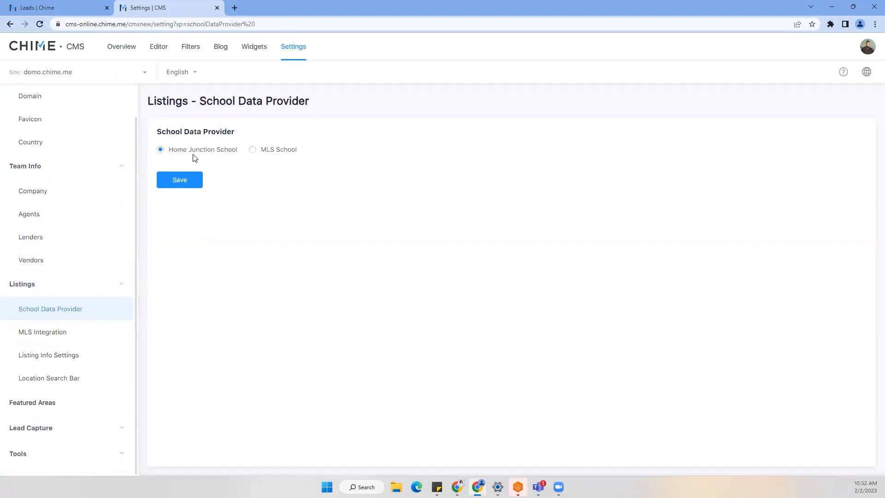
View the MLS Integration and Listing Info Settings pages in the team site's Listings settings.
click(43, 333)
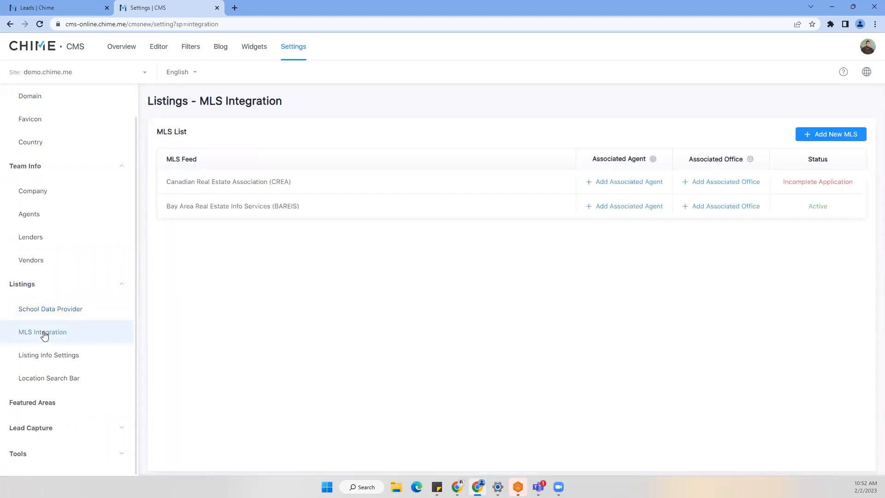
click(48, 357)
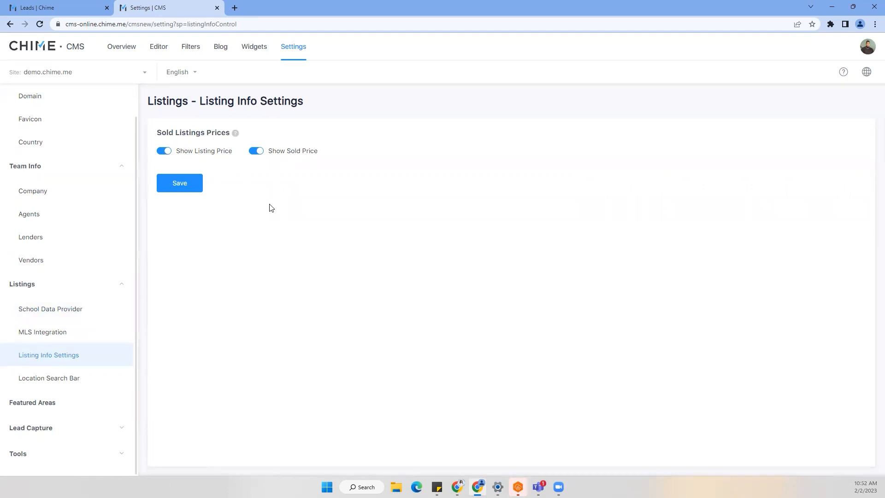
View the Location Search Bar settings, and display the suggested locations in the search bar of the live site's Buying listings page.
click(48, 377)
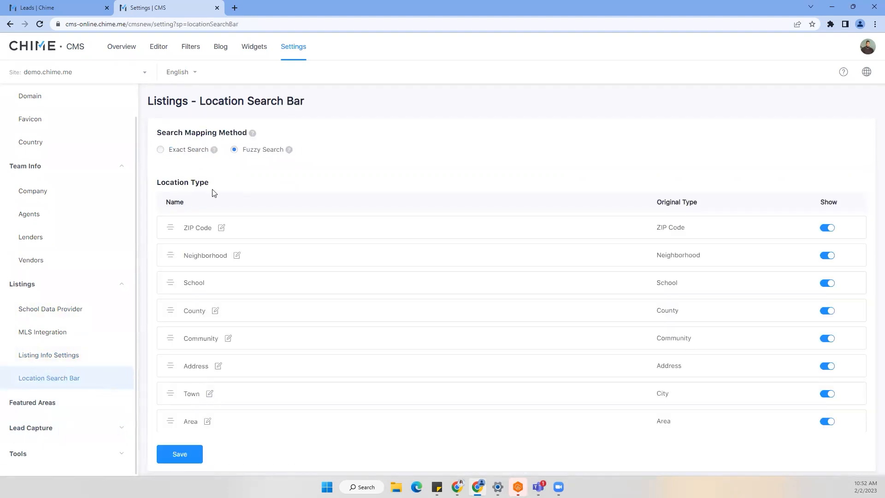
click(867, 71)
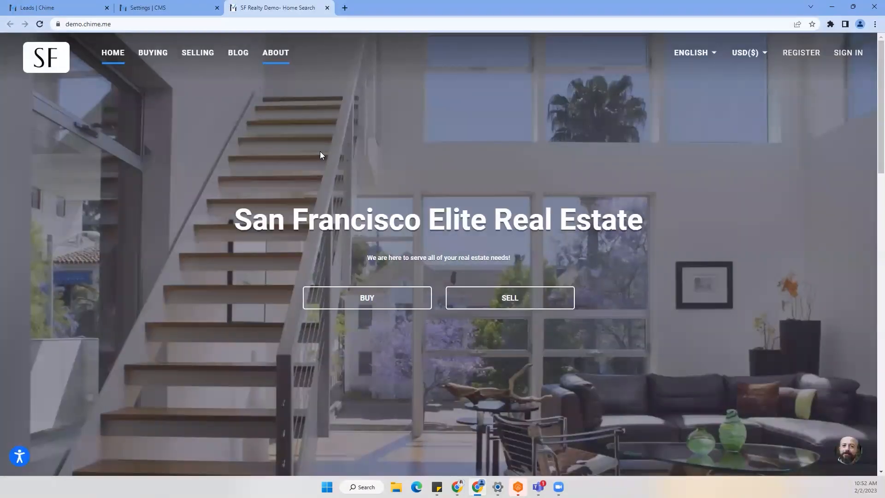
mouse_move(153, 53)
click(168, 115)
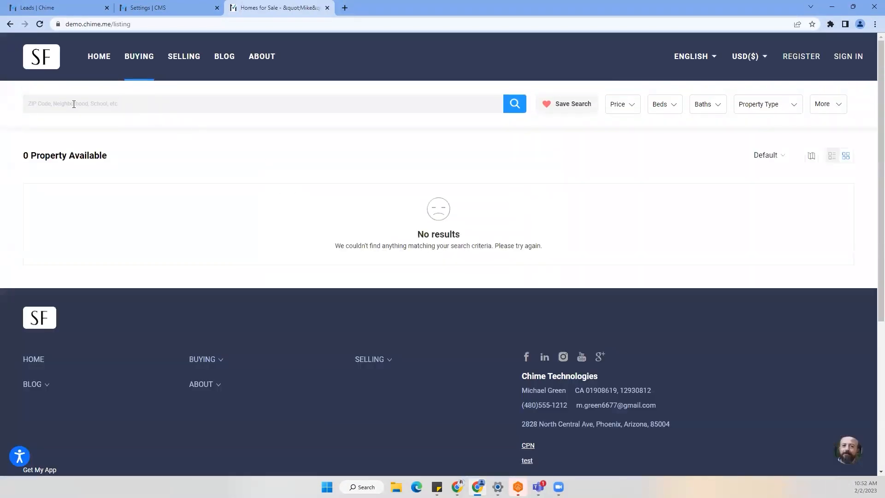
click(74, 104)
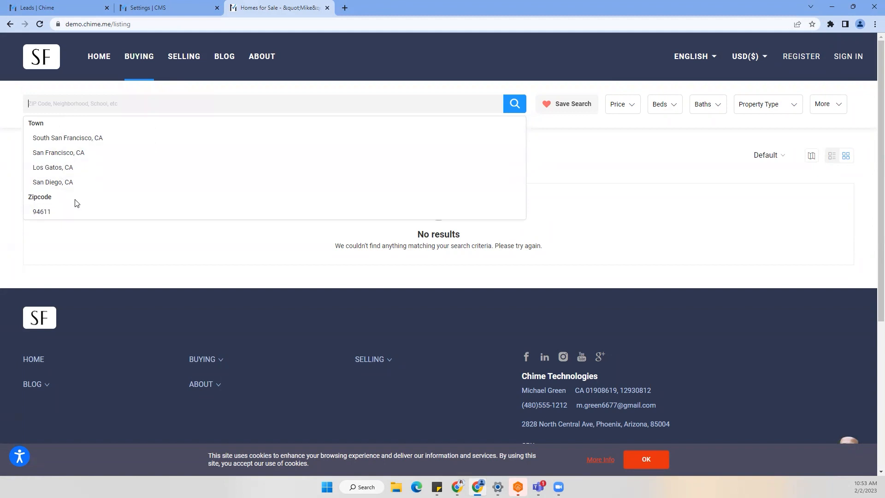
Return to the Location Search Bar settings and examine the Location Type list and the Location Suggestion entries.
click(165, 9)
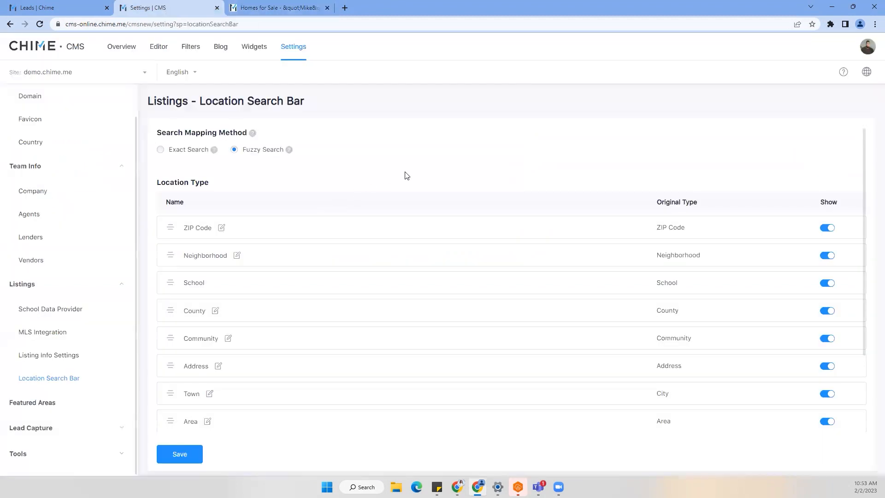
scroll(438, 174, down, 3)
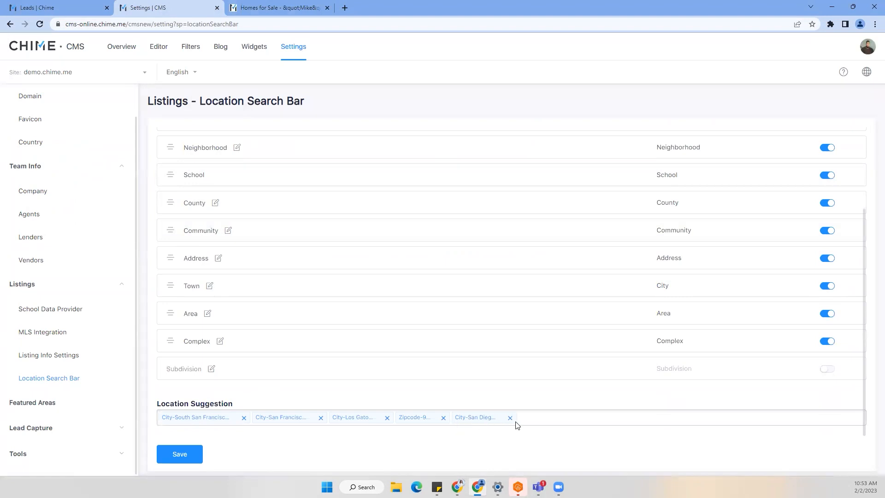
scroll(529, 414, up, 3)
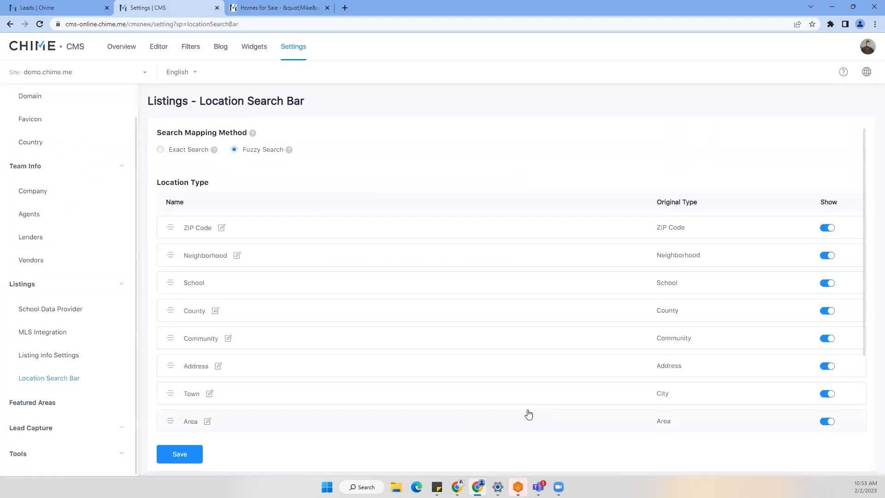
scroll(518, 411, down, 3)
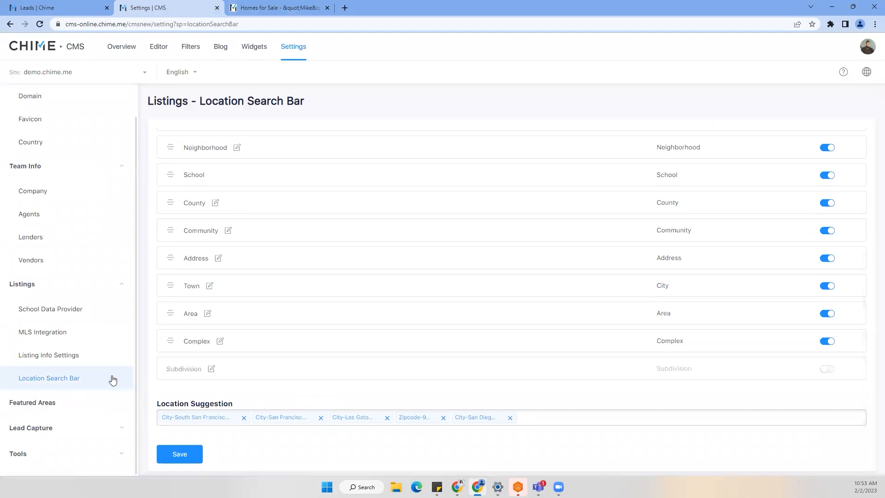
View the team site's Featured Areas list and expand the Lead Capture settings.
click(64, 408)
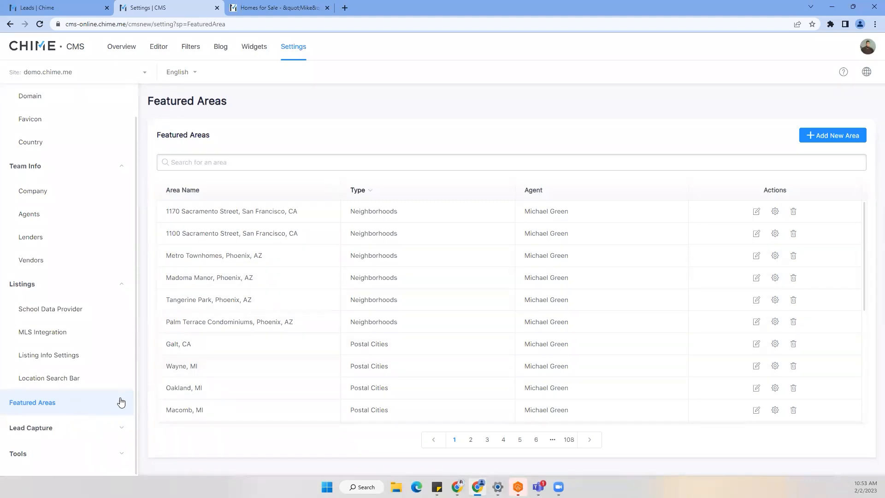
click(83, 427)
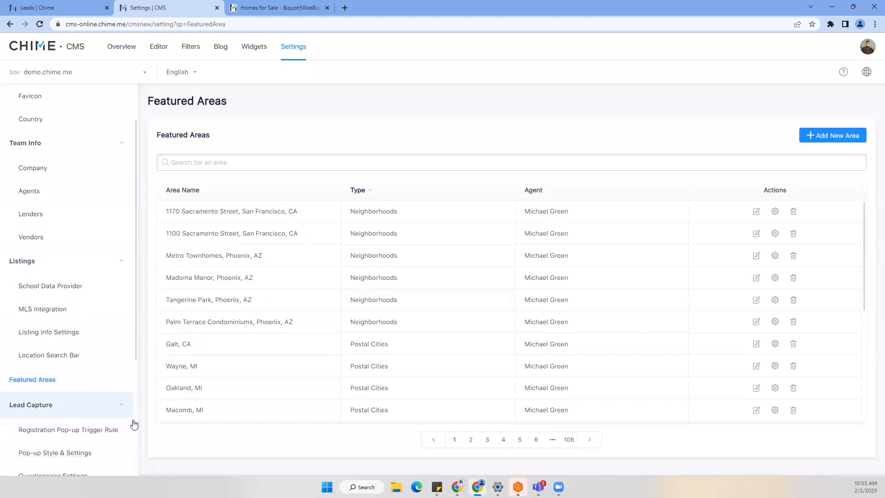
scroll(87, 393, down, 4)
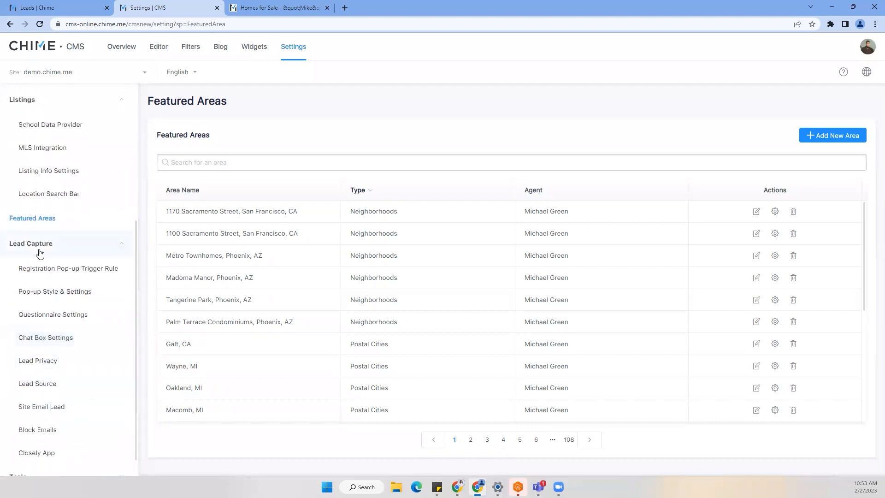
View the Registration Pop-up Trigger Rule settings and preview the Higher Quality registration strategy.
click(52, 273)
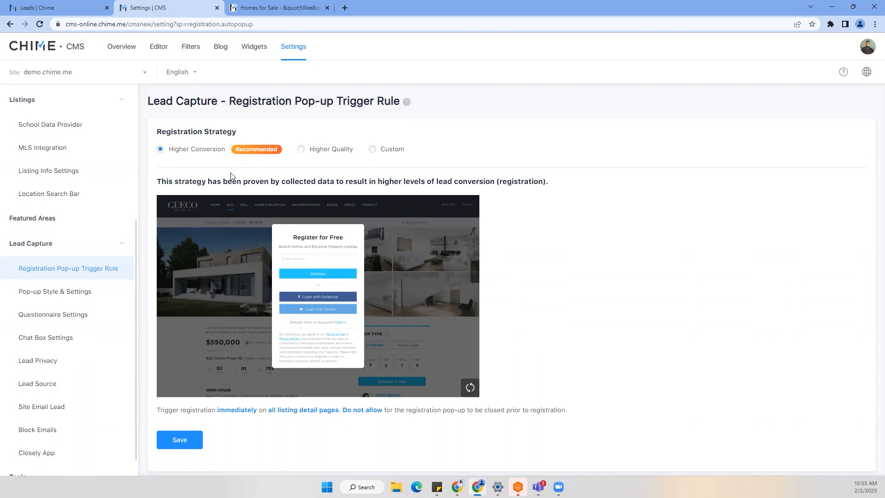
click(304, 151)
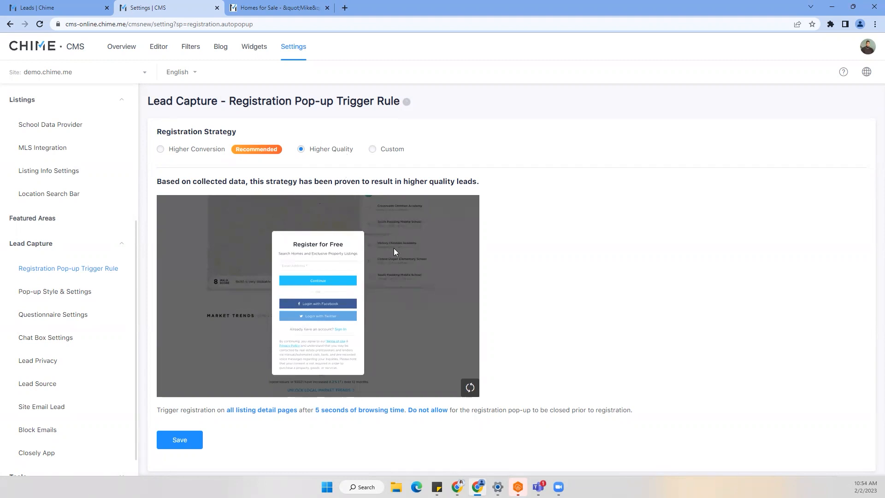
Choose the Custom registration strategy, trigger the pop-up based on browsing time, and set it to appear after 60 seconds.
click(393, 151)
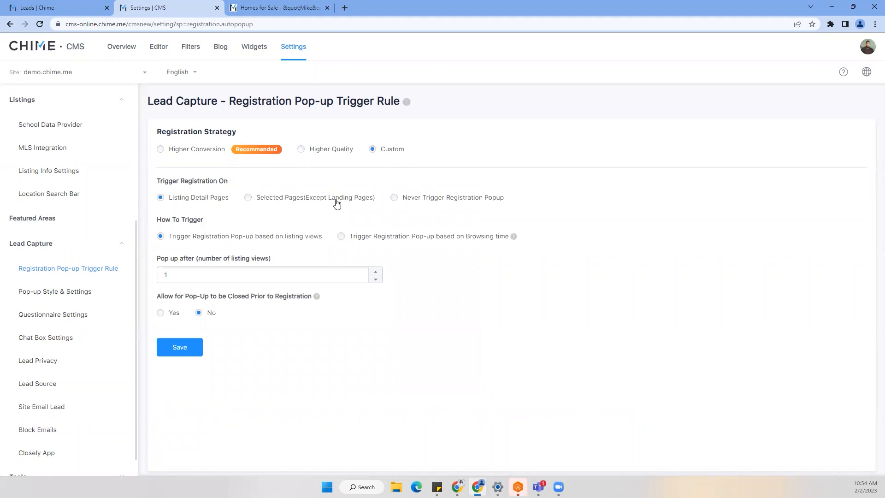
click(376, 240)
double_click(313, 278)
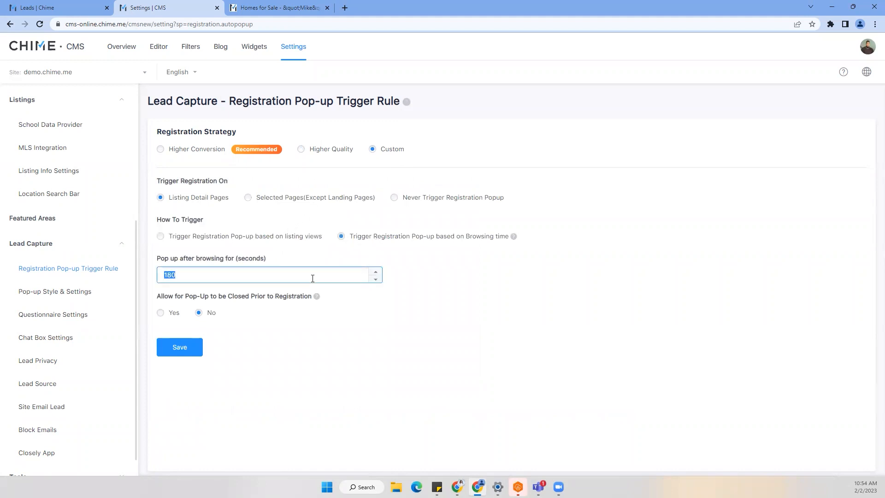
text(60)
click(549, 294)
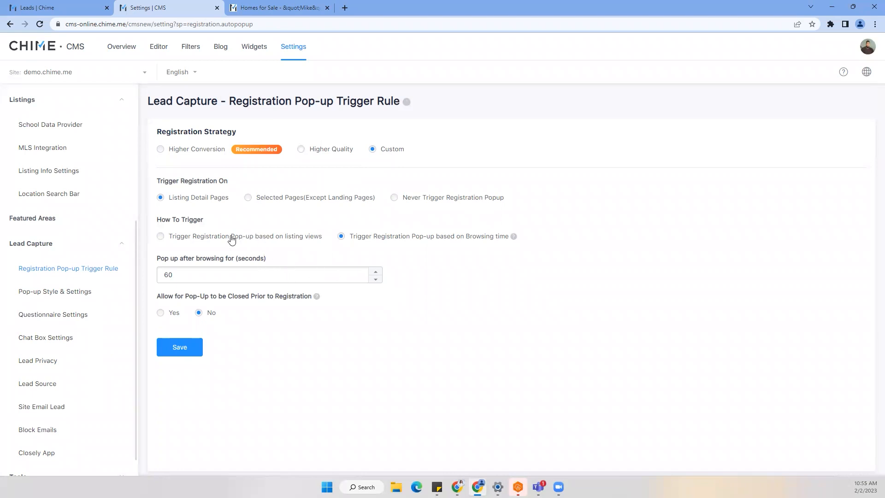
Switch the registration pop-up trigger to listing views and set it to appear after 3 views.
click(232, 238)
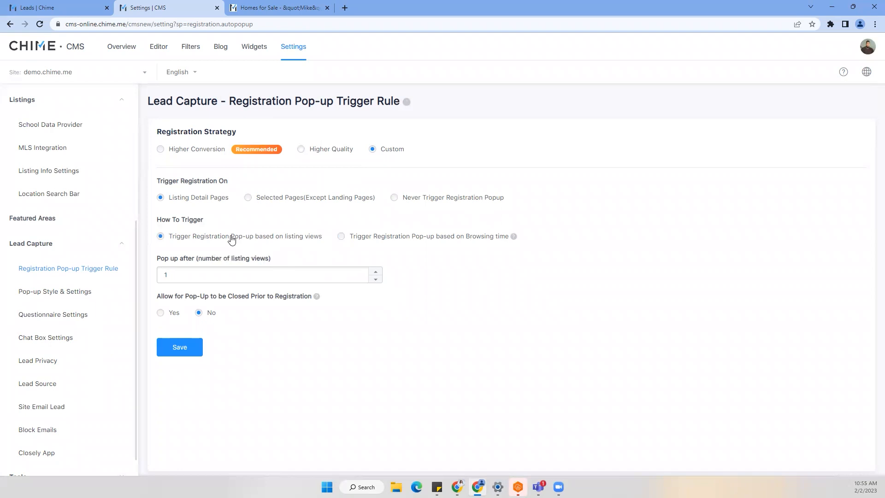
click(375, 275)
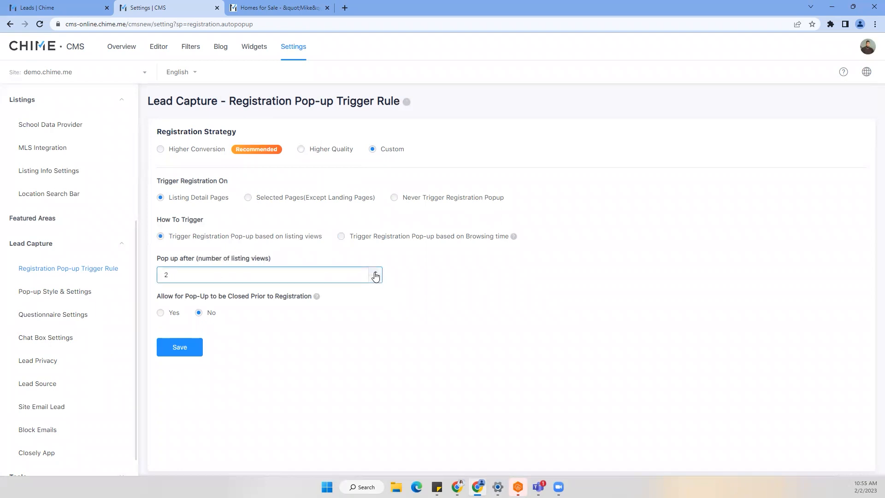
click(375, 273)
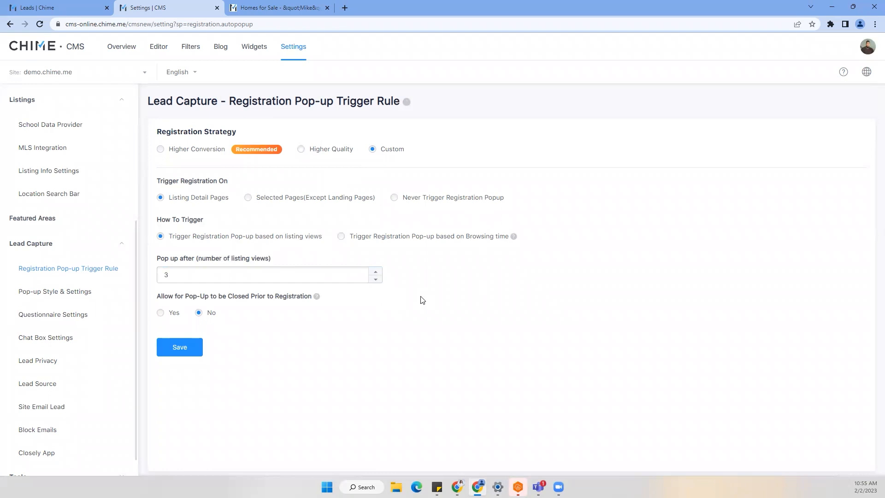
Compare the Single Column and Two Columns registration pop-up styles in Pop-up Style & Settings, leaving Two Columns selected.
click(85, 293)
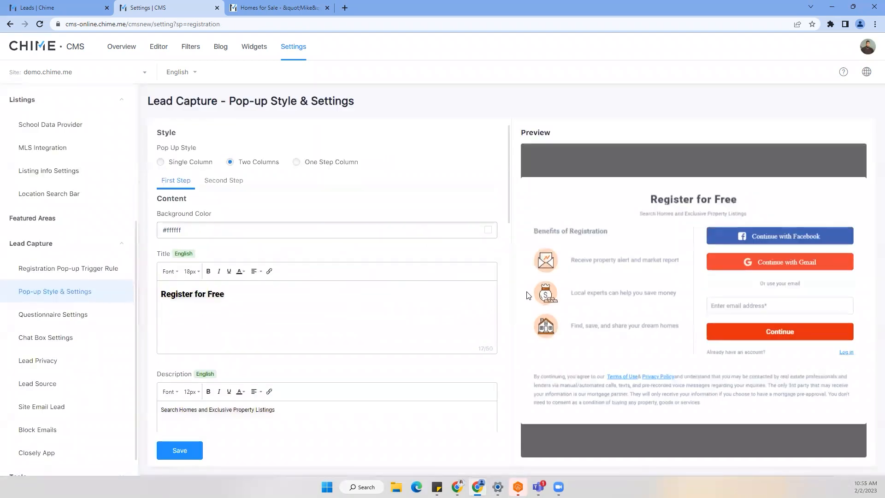
click(188, 164)
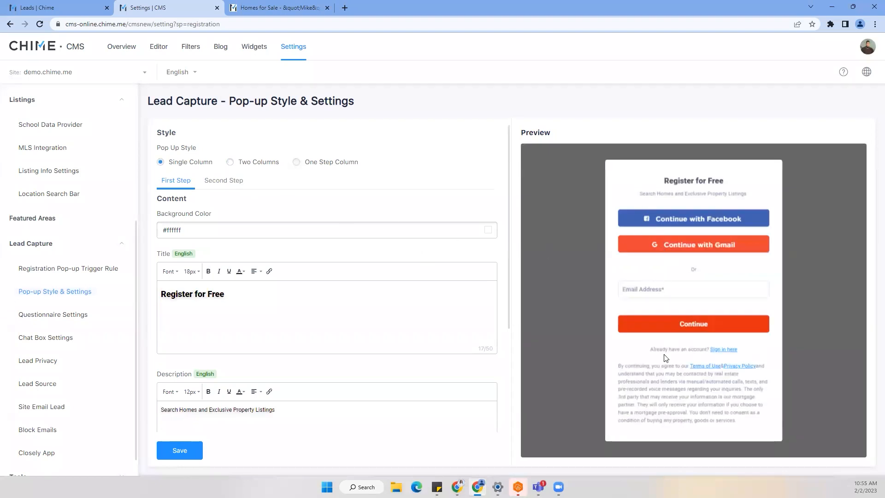
click(255, 169)
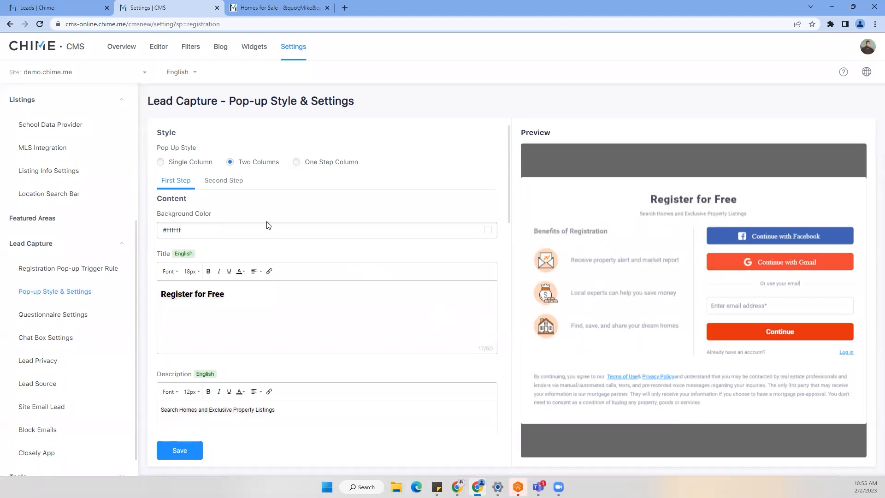
Examine the first step's content fields and third-party registration options for the Two Columns registration pop-up.
scroll(269, 226, down, 3)
scroll(268, 226, up, 3)
scroll(273, 308, down, 2)
scroll(251, 270, up, 3)
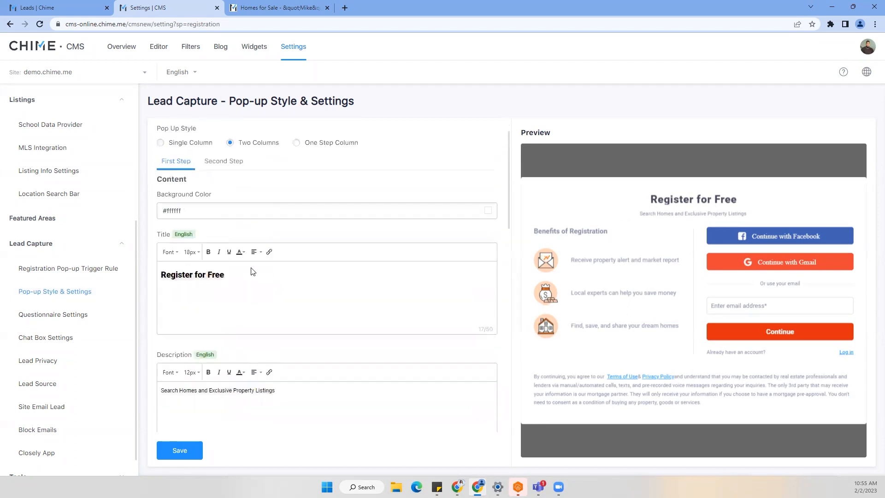
scroll(217, 239, down, 2)
scroll(218, 243, down, 10)
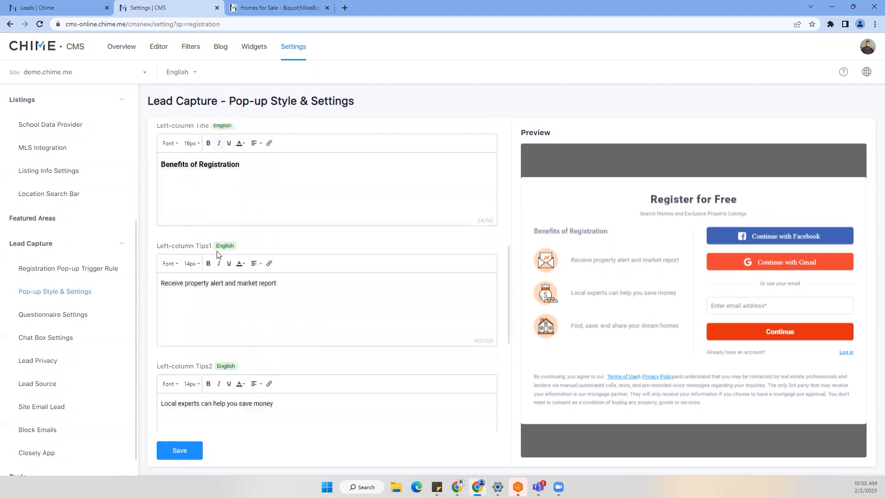
scroll(218, 255, down, 2)
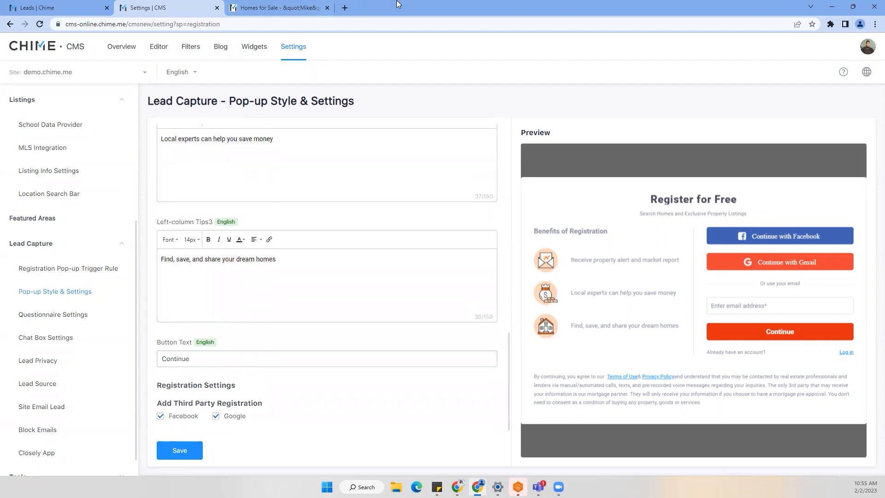
Glance at Questionnaire Settings, and return to Pop-up Style & Settings to compare the registration pop-up's first and second steps.
click(59, 321)
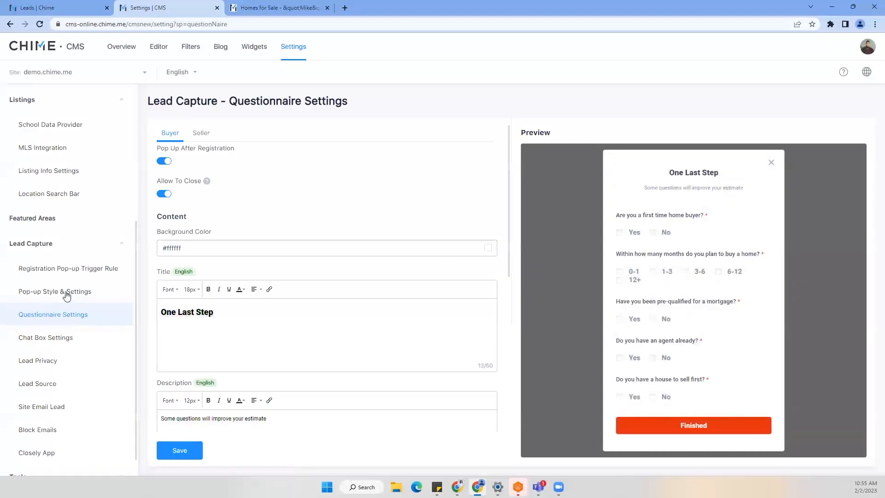
click(67, 295)
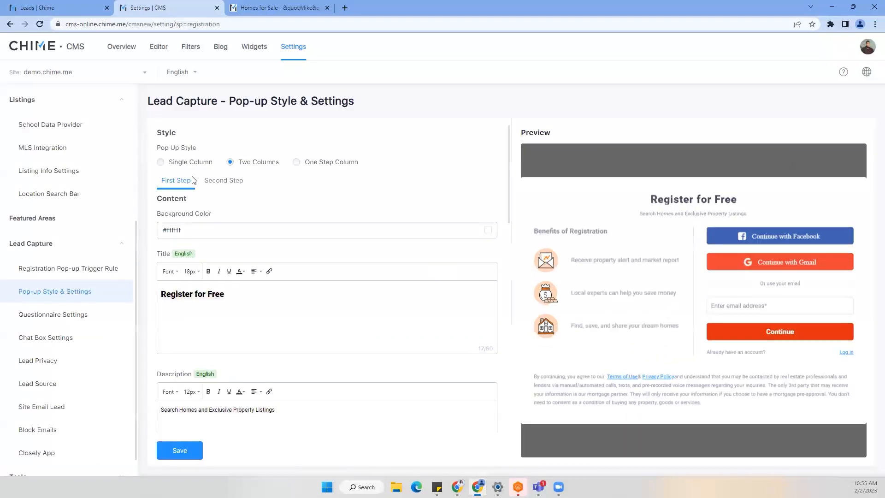
click(227, 182)
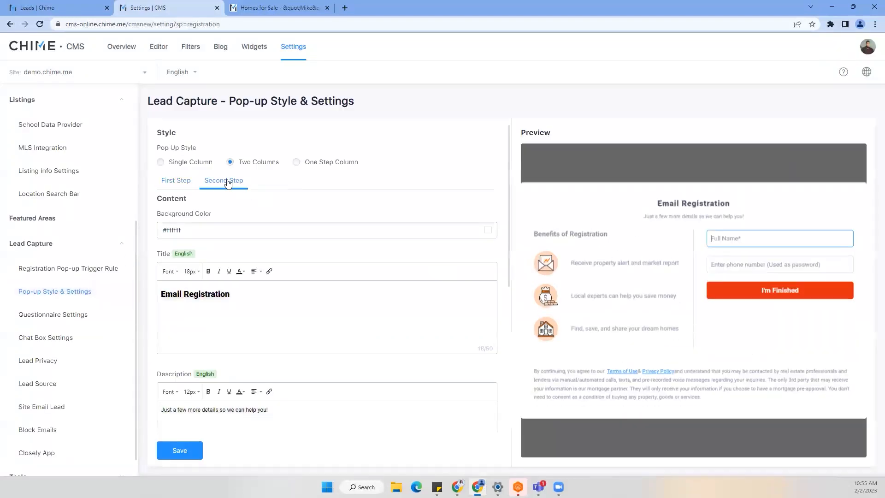
click(177, 186)
click(225, 181)
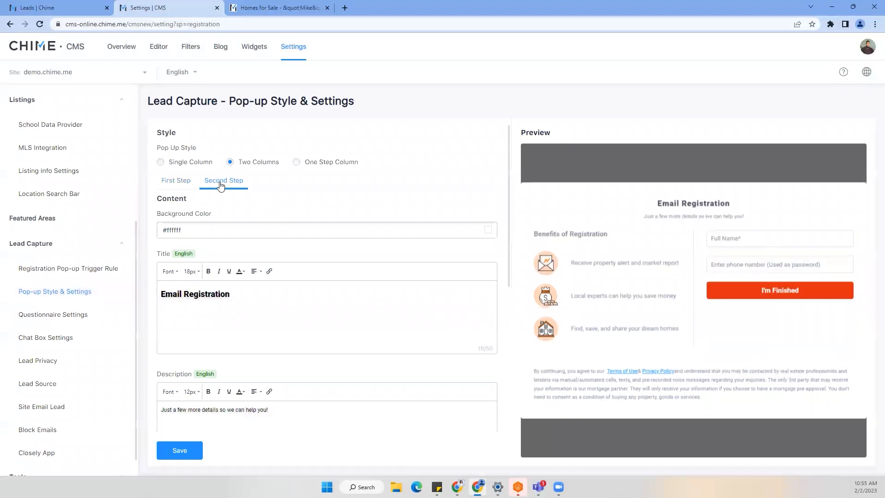
Examine the Buyer and Seller questionnaires in the Lead Capture Questionnaire Settings.
click(61, 317)
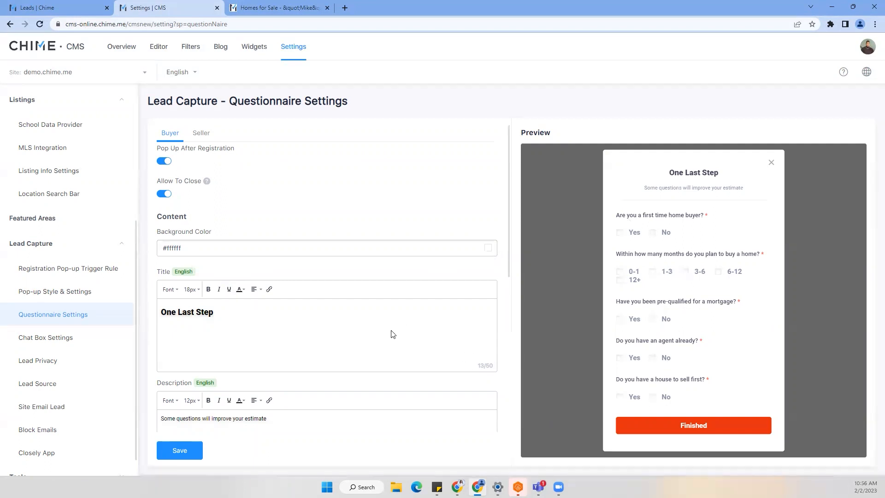
scroll(391, 334, down, 5)
scroll(392, 335, up, 5)
click(201, 134)
click(166, 135)
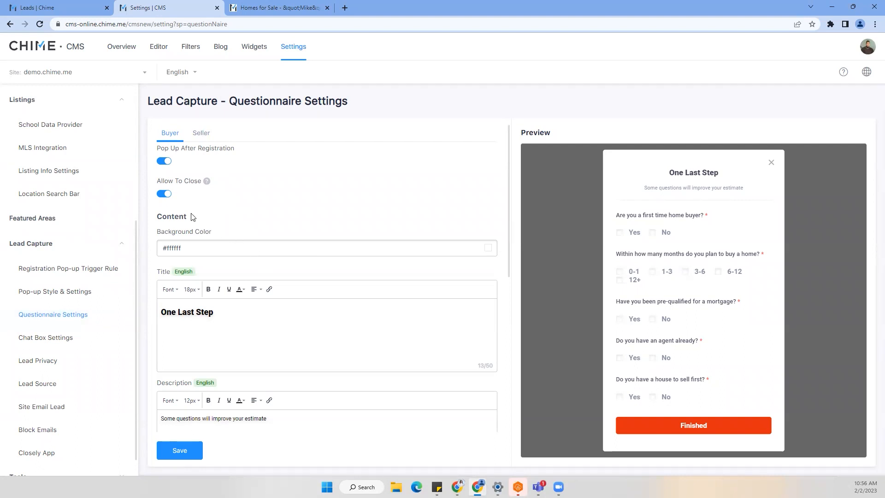
Examine the Buyer questionnaire's question list and the form for adding a new question, closing the form without adding one.
scroll(277, 338, down, 7)
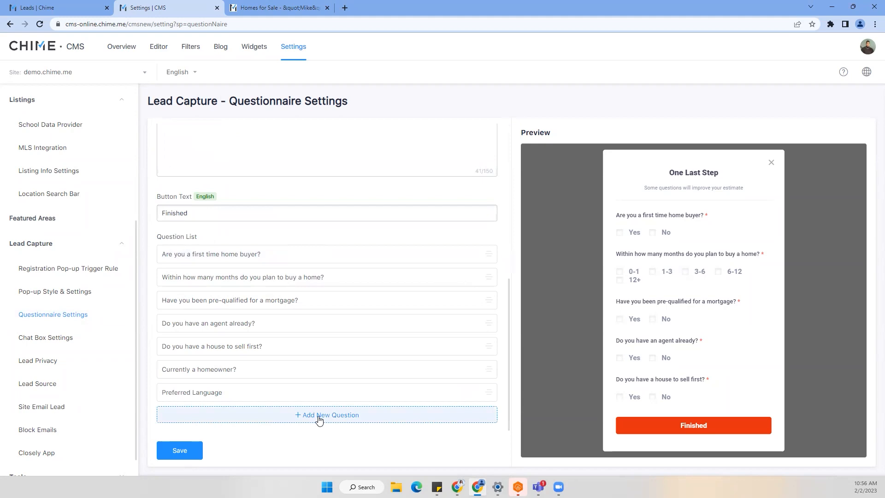
click(341, 419)
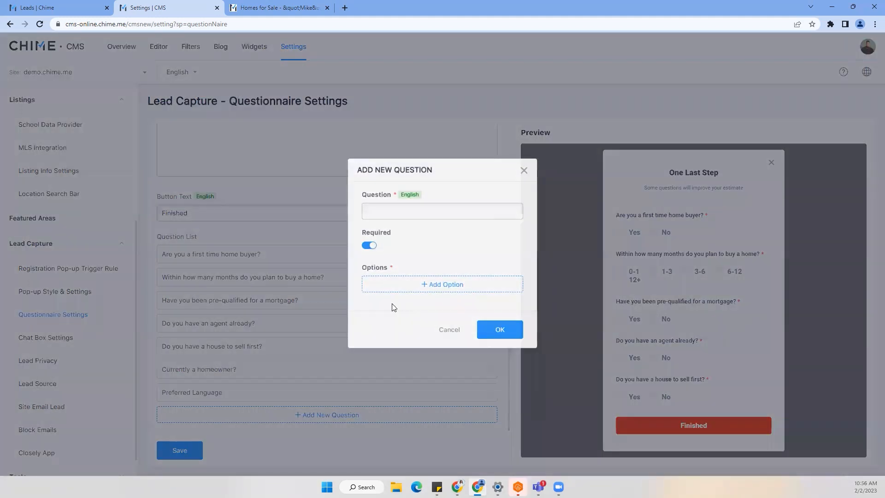
click(397, 216)
click(524, 171)
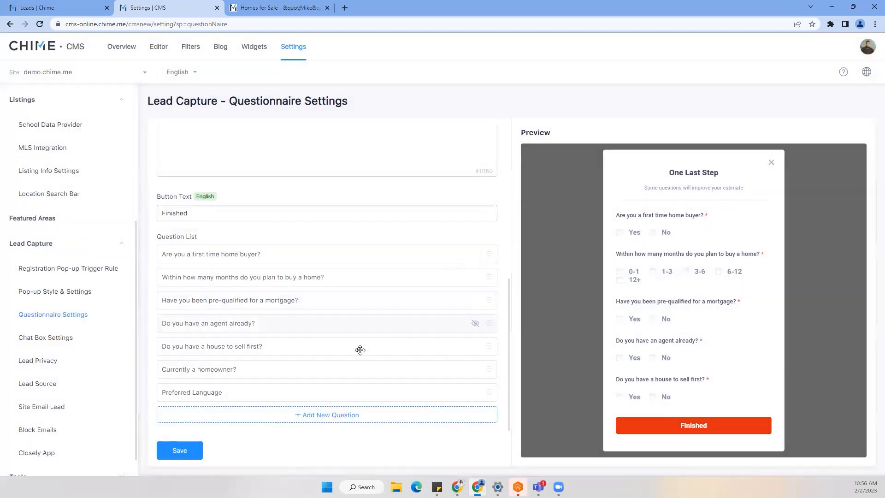
scroll(340, 369, up, 10)
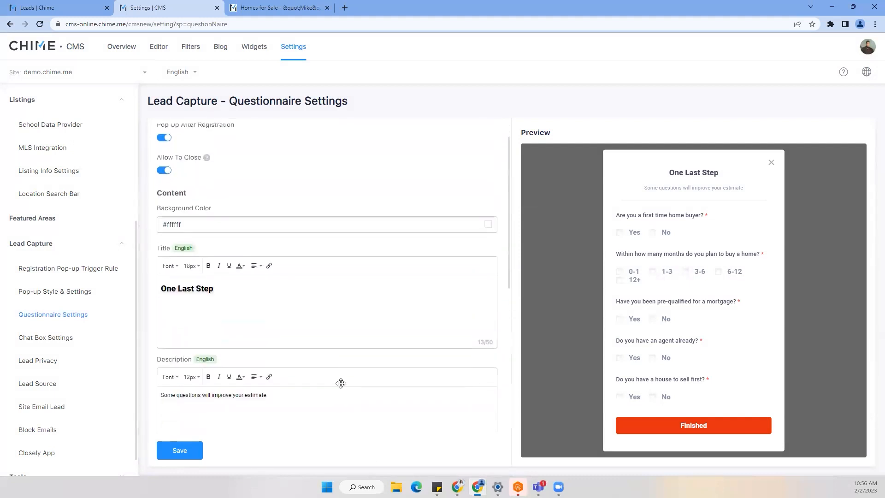
scroll(341, 383, down, 6)
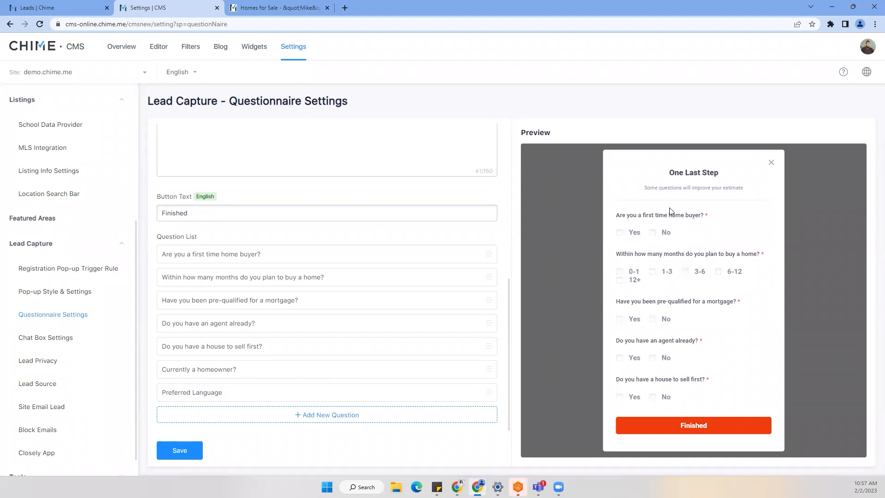
Open the Chat Box Settings and examine the explanations of the available chat modes.
click(97, 341)
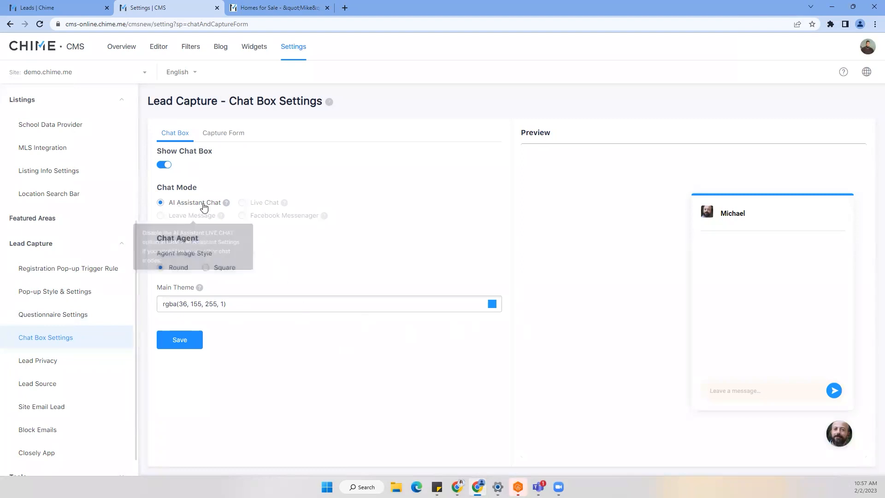
mouse_move(278, 202)
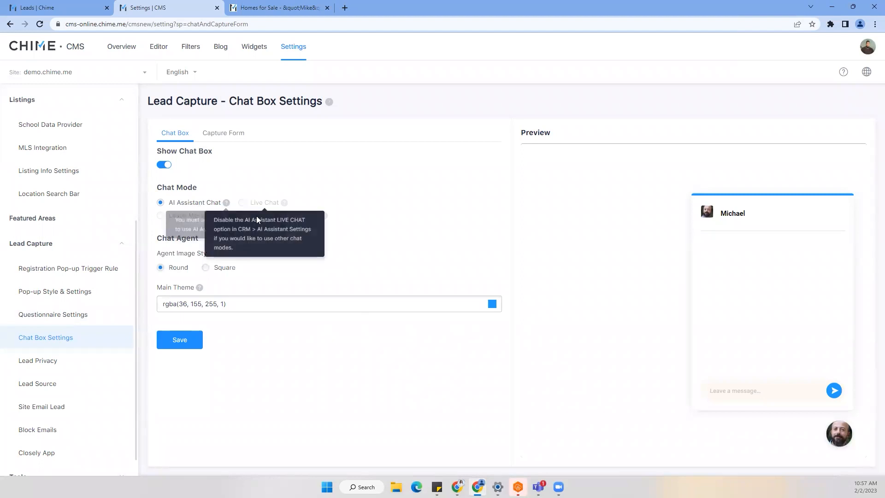
mouse_move(176, 217)
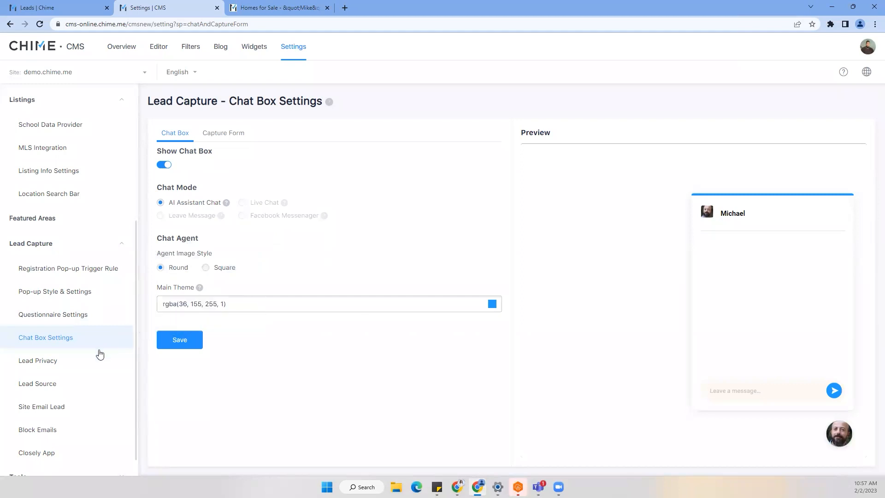
Review the Lead Source settings and the Site Email Lead settings under Lead Capture.
scroll(84, 365, down, 1)
scroll(84, 366, down, 1)
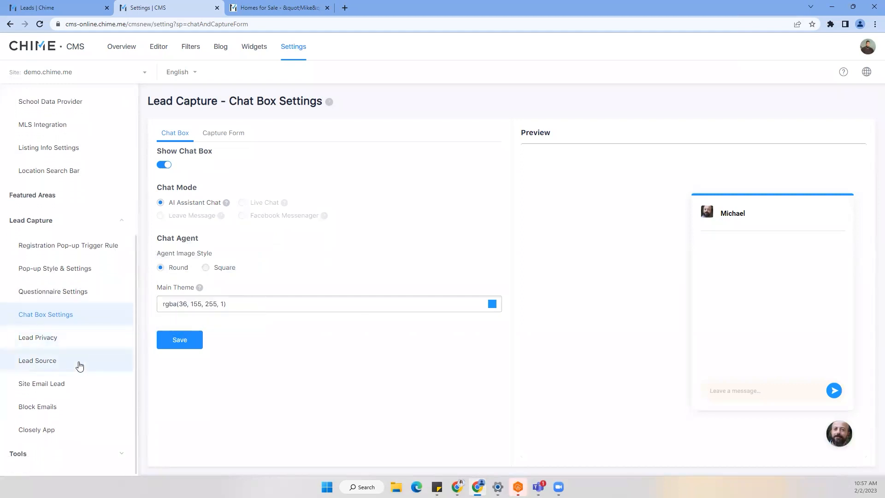
click(79, 366)
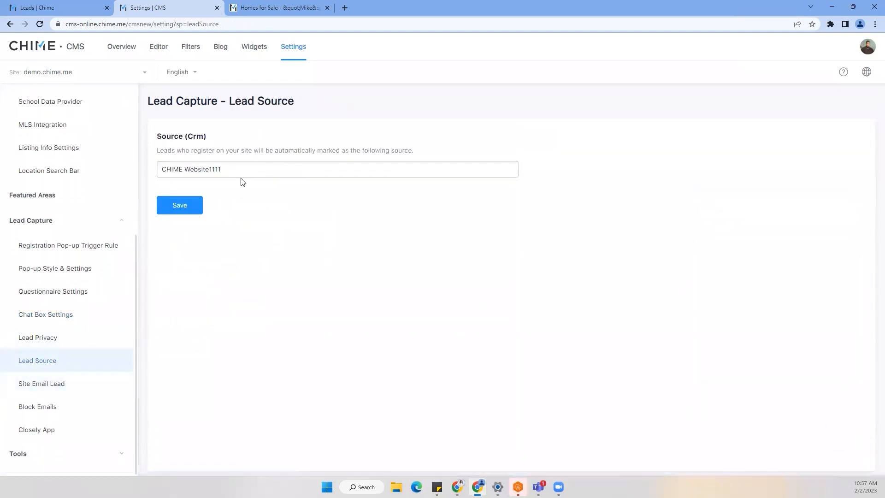
click(76, 387)
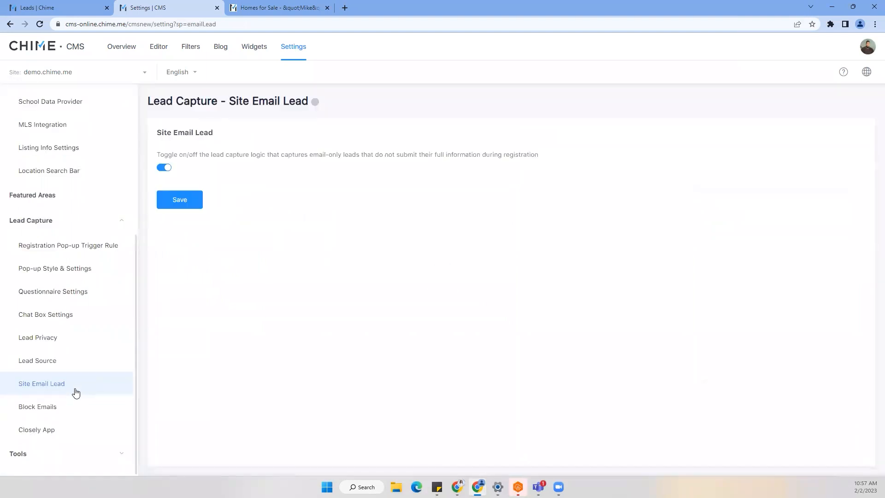
Review the Block Emails and Closely App settings under Lead Capture, and expand the Tools settings group.
click(72, 405)
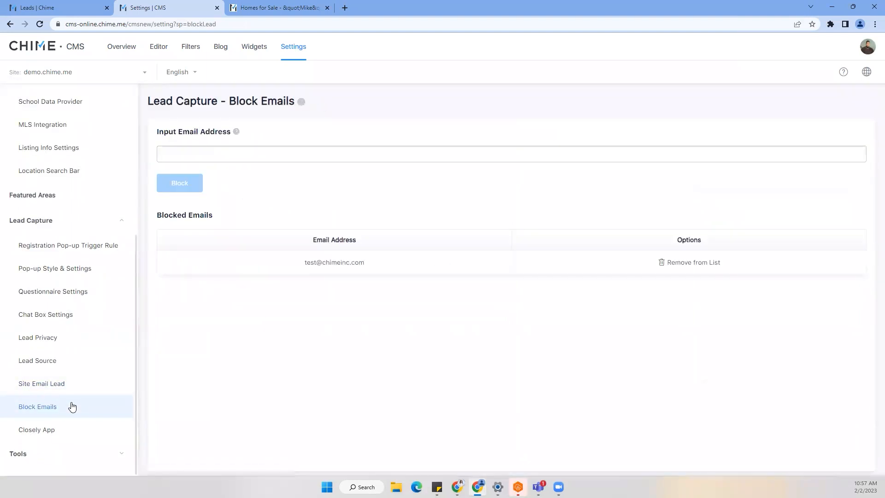
click(69, 430)
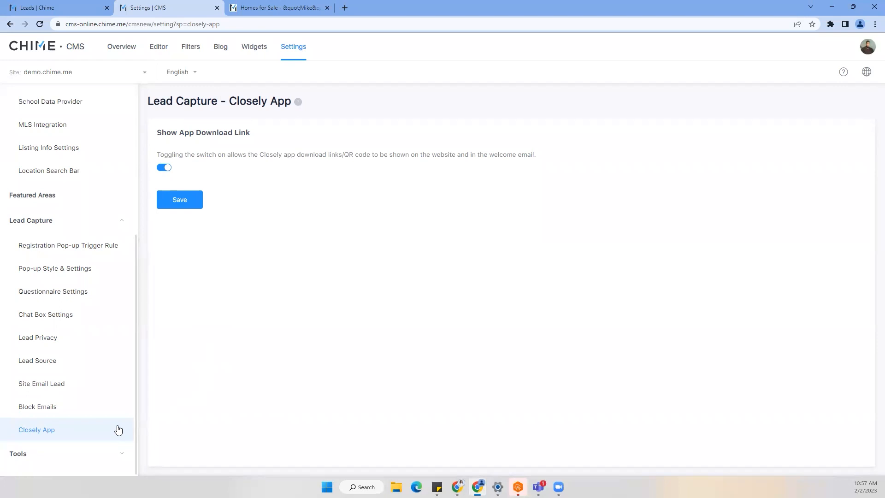
click(85, 452)
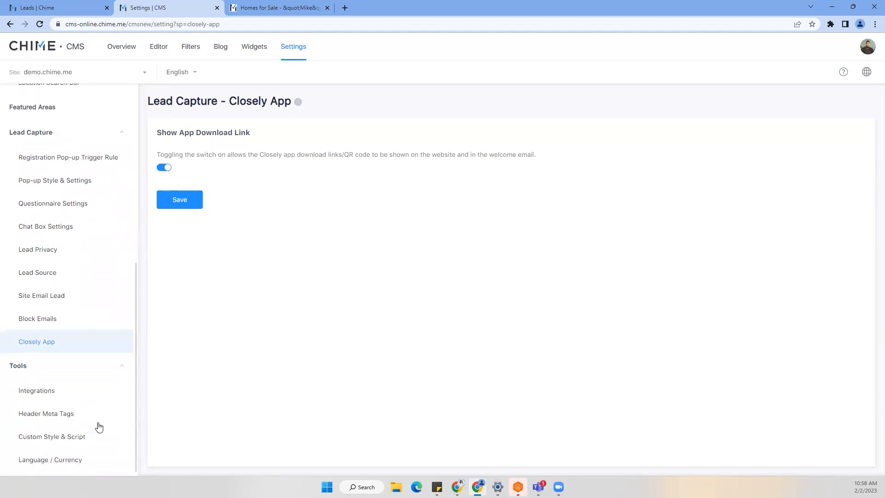
Review the available Integrations and the Header Meta Tags settings among the website tools.
click(60, 398)
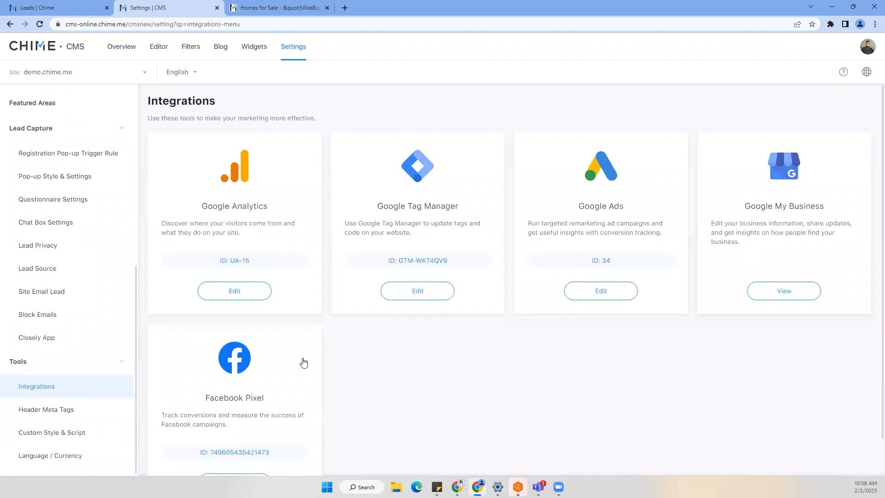
scroll(302, 362, down, 1)
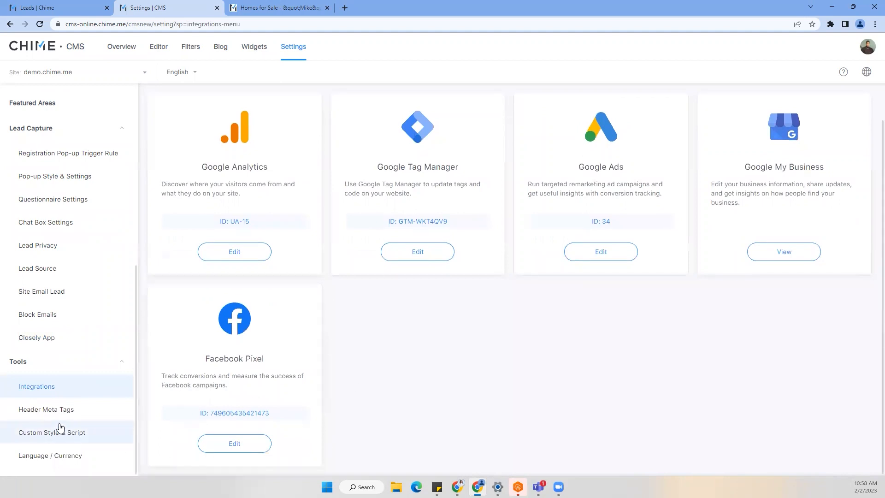
click(74, 414)
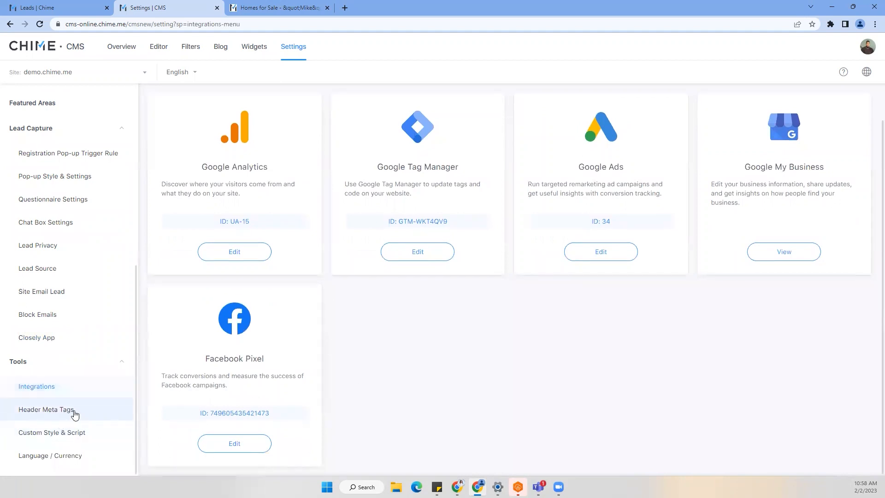
Examine the Script and Style code fields in the Custom Style & Script settings.
click(77, 429)
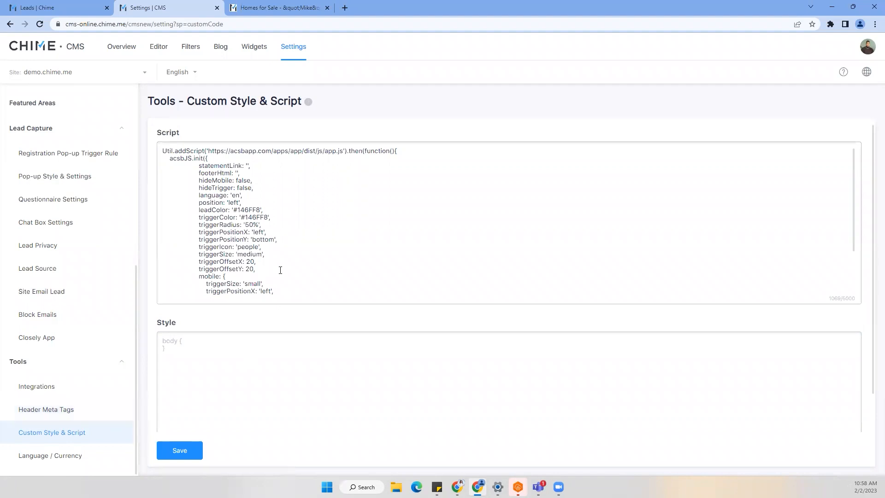
scroll(213, 204, down, 3)
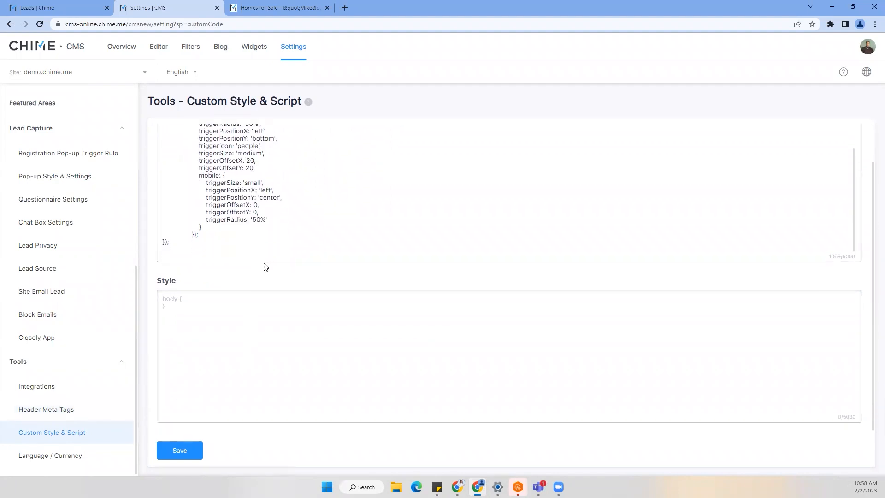
scroll(262, 265, up, 1)
scroll(276, 280, up, 2)
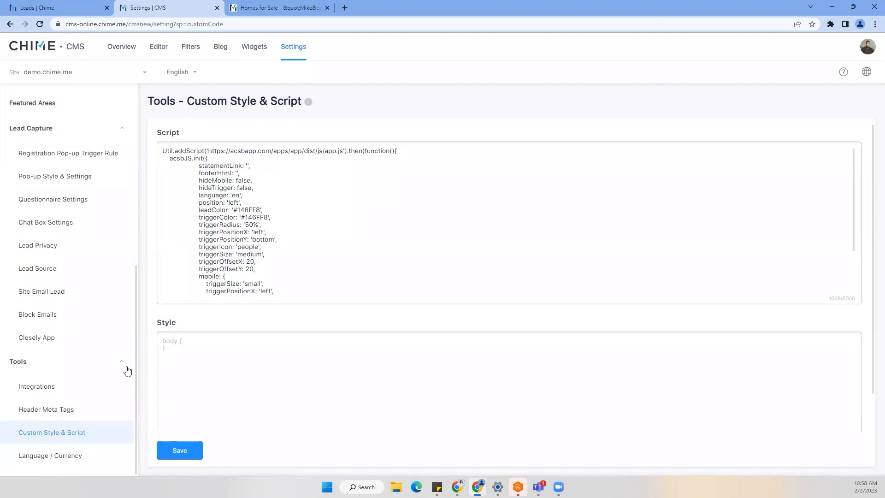
Review the Language / Currency settings and look through the website's list of settings categories.
click(59, 463)
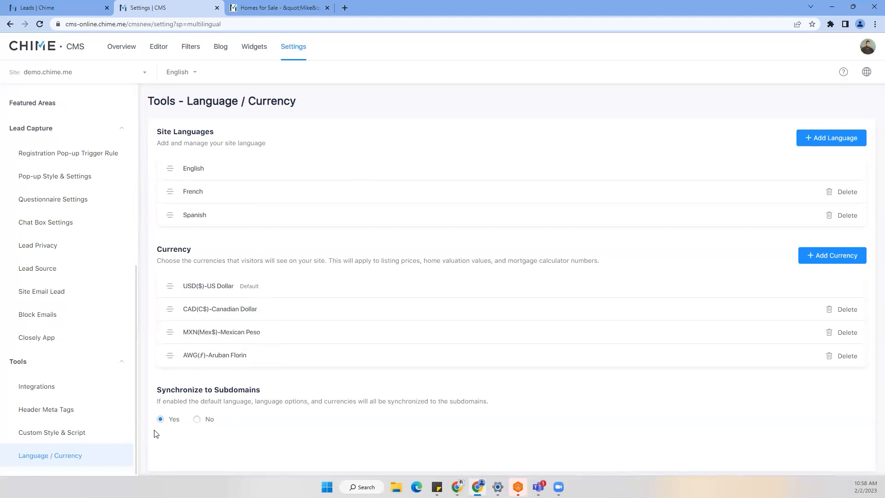
scroll(97, 401, up, 7)
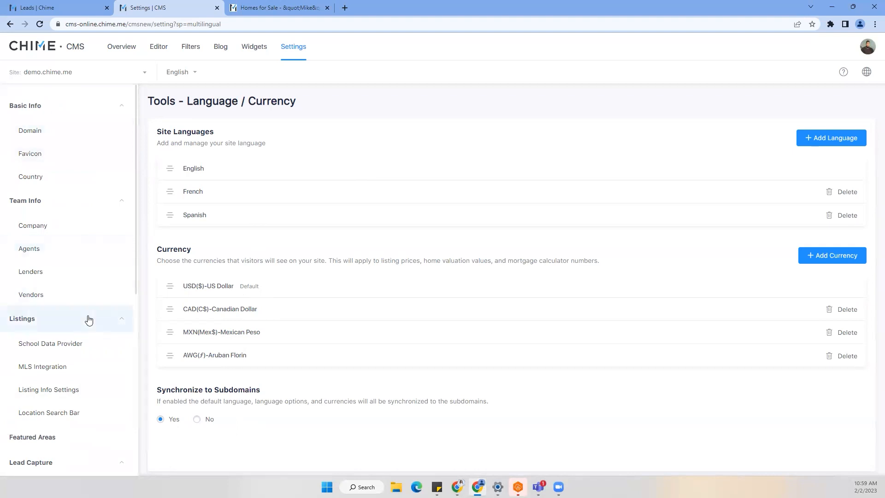
scroll(89, 341, down, 2)
scroll(89, 349, down, 3)
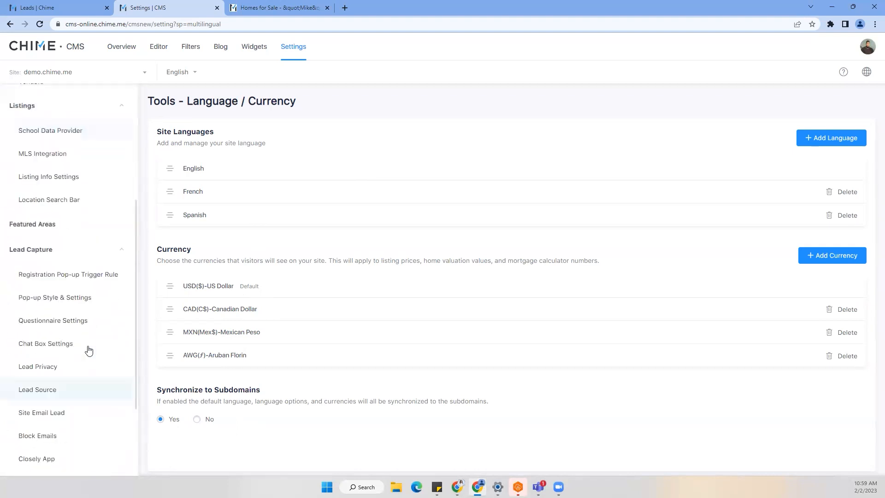
scroll(89, 344, up, 5)
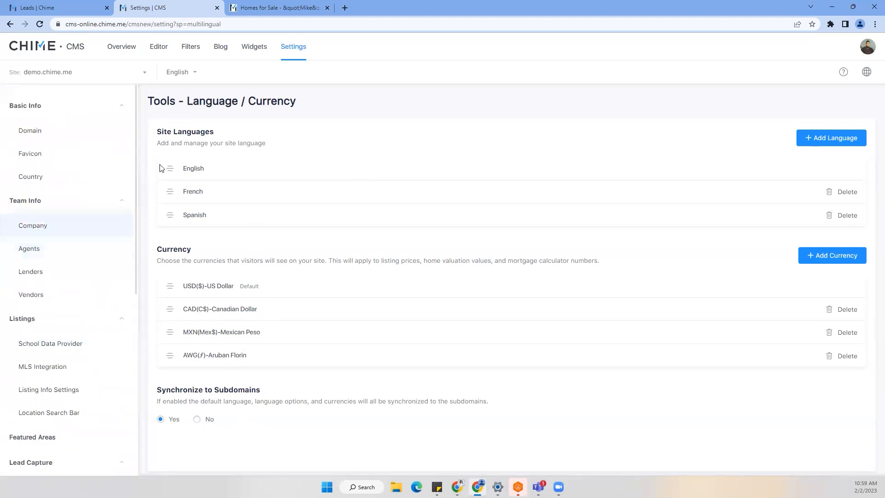
Go to the demo.chime.me site overview and open the site's homepage in the page editor.
click(131, 52)
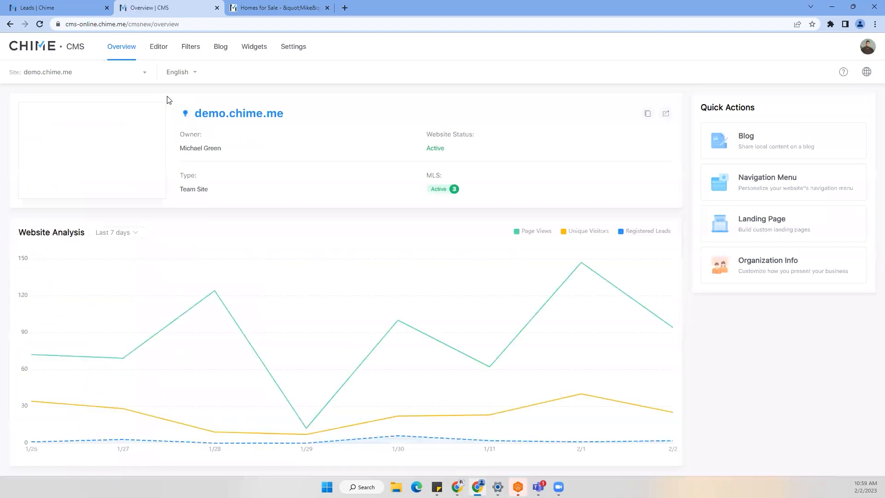
mouse_move(167, 110)
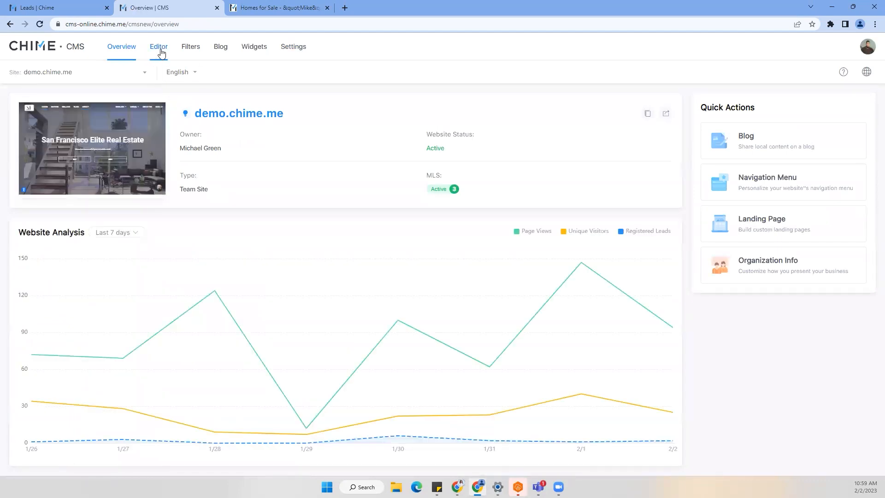
click(92, 151)
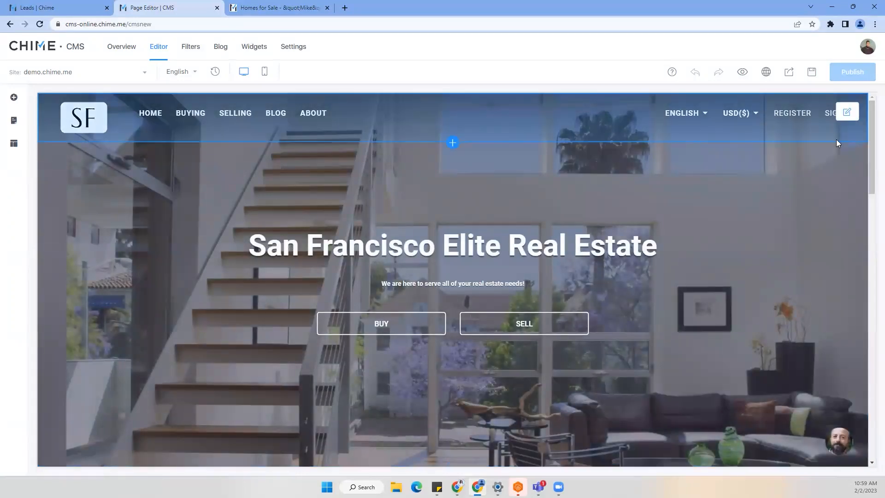
Examine the homepage layout from the hero banner through the featured listings, Featured Areas and Reviews blocks to the footer.
scroll(820, 205, down, 5)
scroll(818, 211, down, 2)
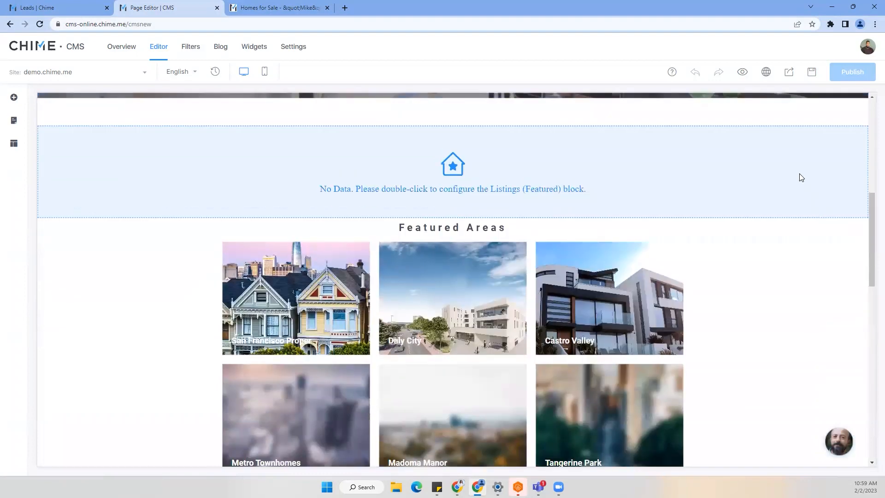
scroll(825, 171, down, 2)
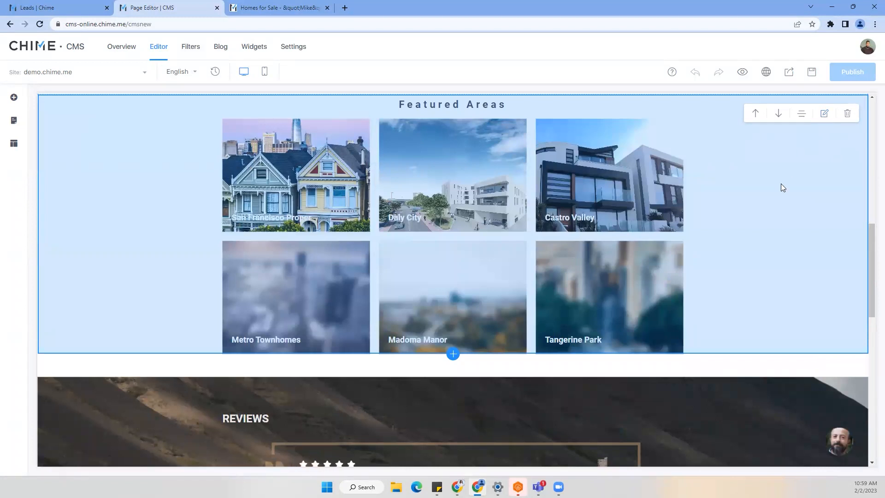
scroll(779, 194, down, 3)
scroll(783, 219, down, 5)
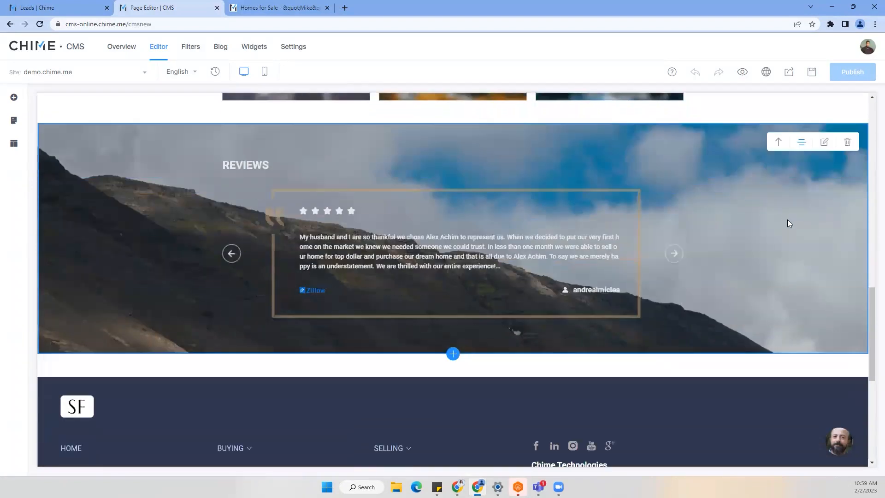
scroll(657, 228, down, 2)
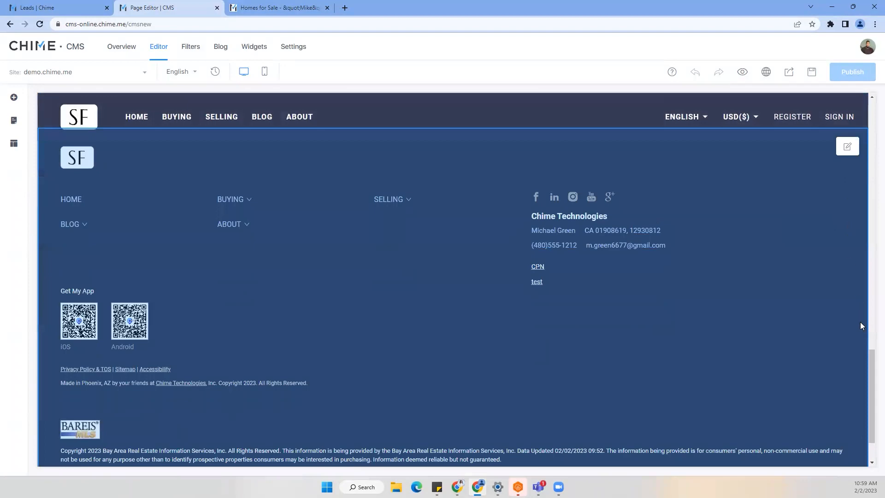
drag(871, 357, 854, 97)
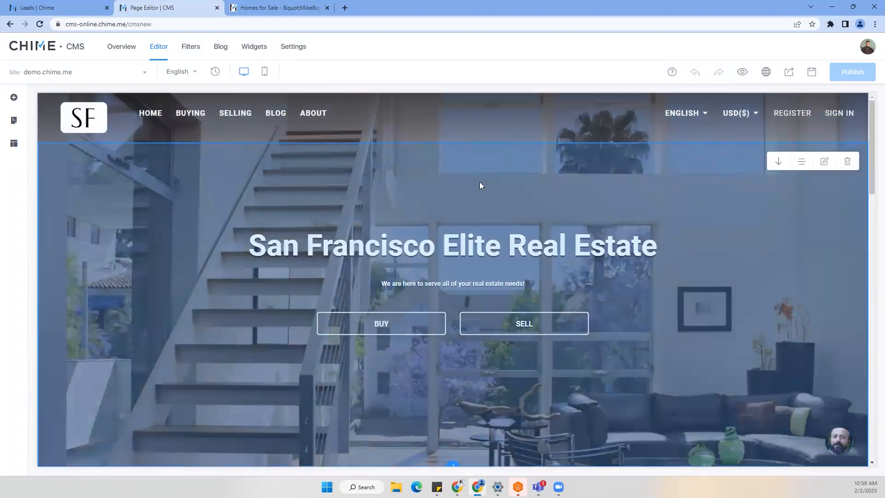
scroll(483, 188, down, 15)
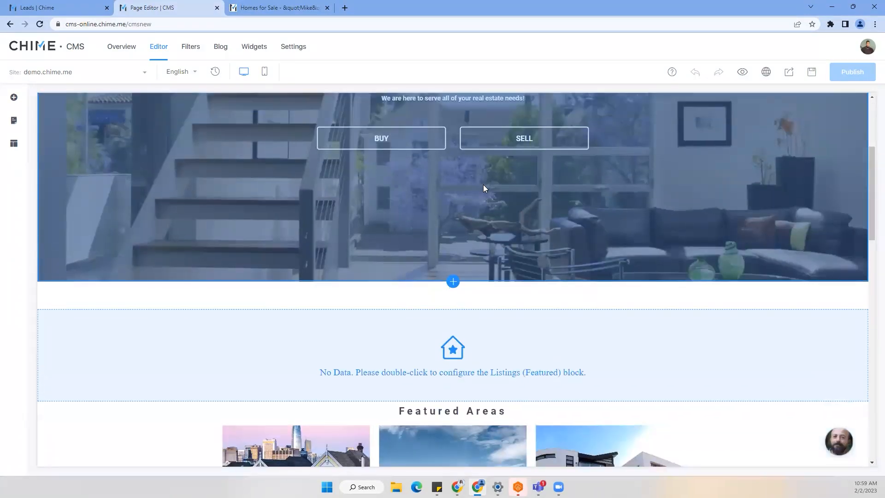
scroll(482, 188, down, 3)
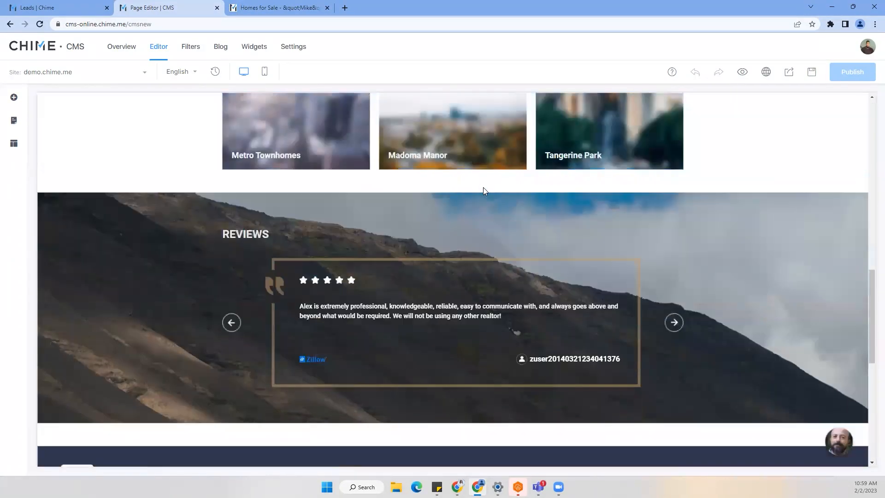
scroll(502, 216, up, 3)
scroll(504, 222, up, 10)
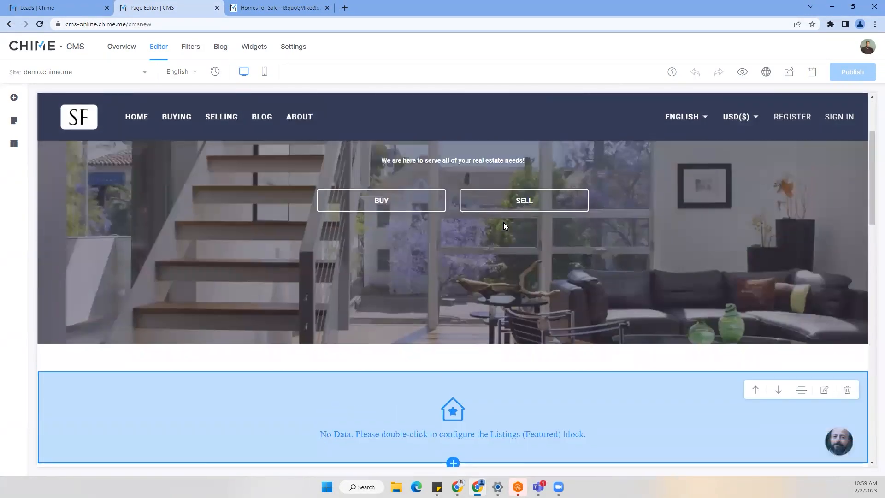
scroll(503, 222, down, 5)
scroll(503, 222, down, 10)
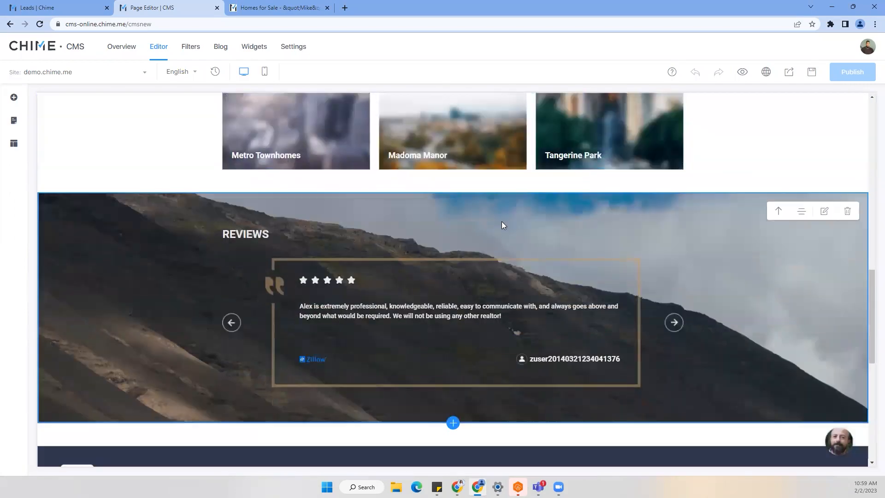
scroll(501, 221, up, 6)
scroll(502, 222, up, 5)
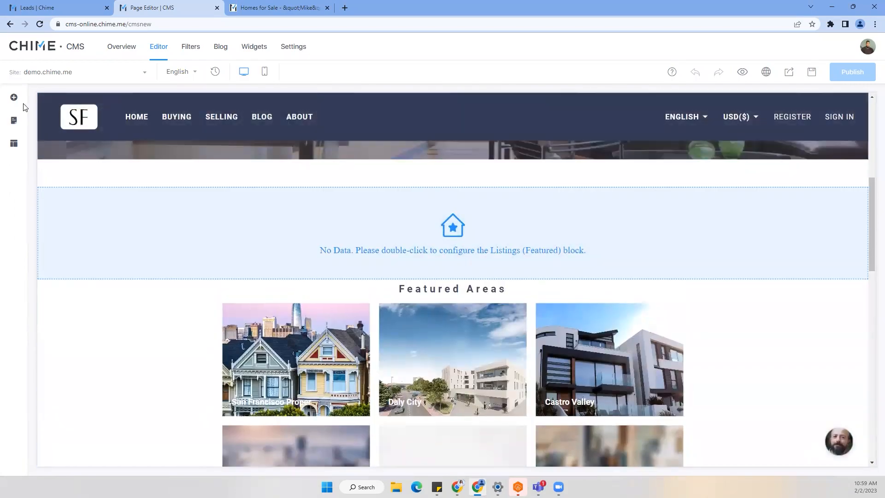
Insert the second Blog block design below the hero banner, and the third Calculator block design directly above the blog block.
click(14, 97)
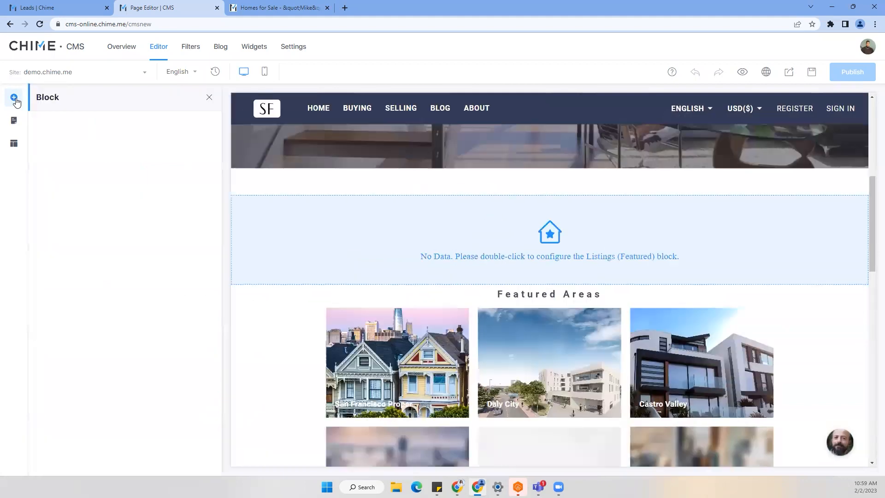
click(147, 159)
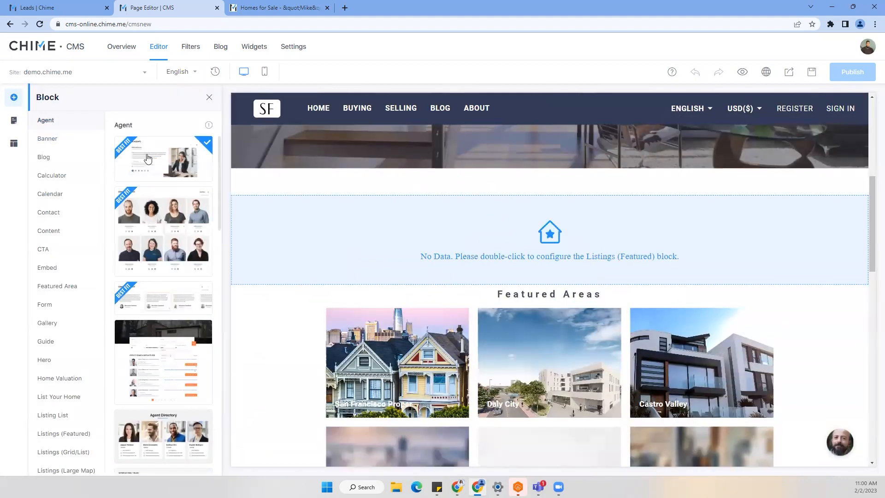
click(150, 207)
click(63, 161)
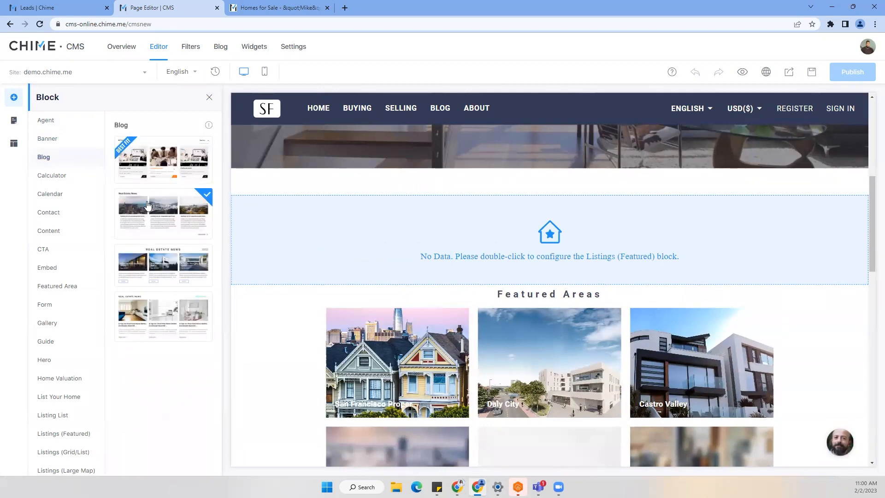
drag(152, 207, 385, 245)
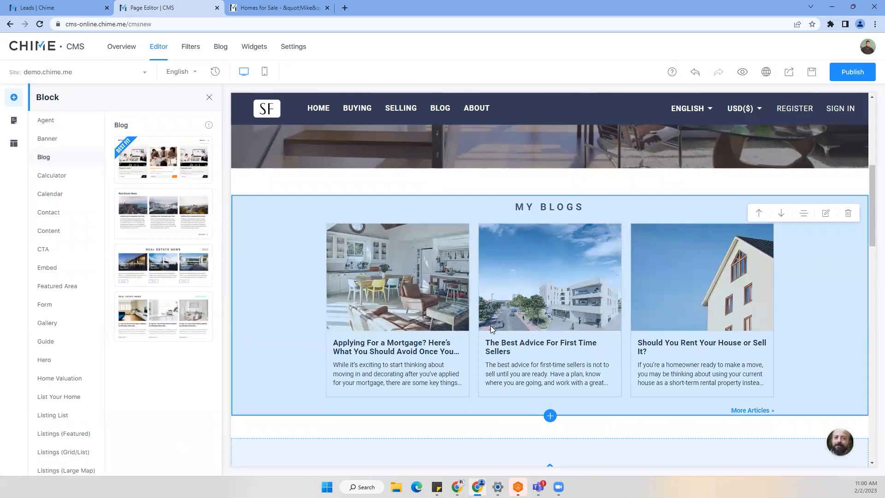
click(61, 180)
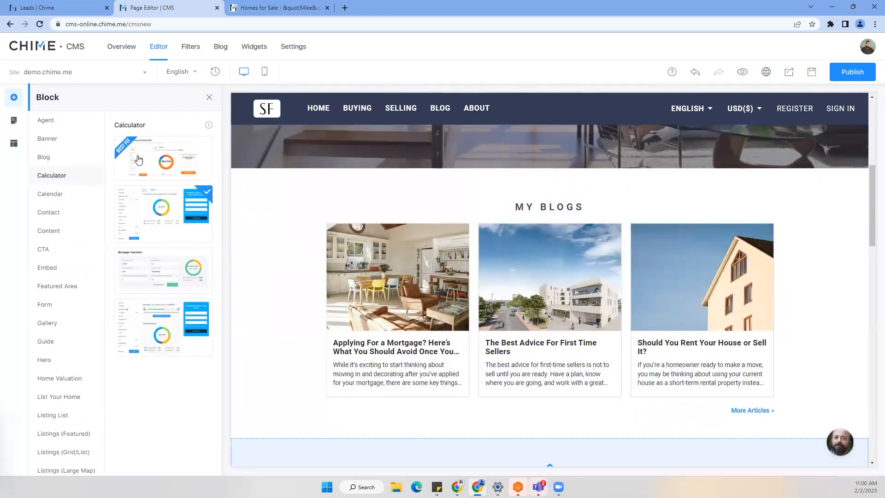
drag(140, 270, 456, 283)
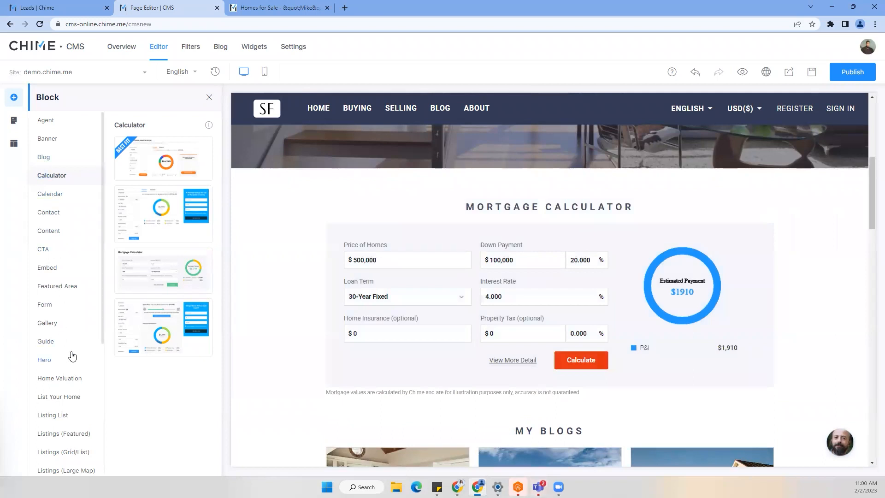
Browse the other block categories, including the Calendar, Contact, Content and Form designs.
click(54, 196)
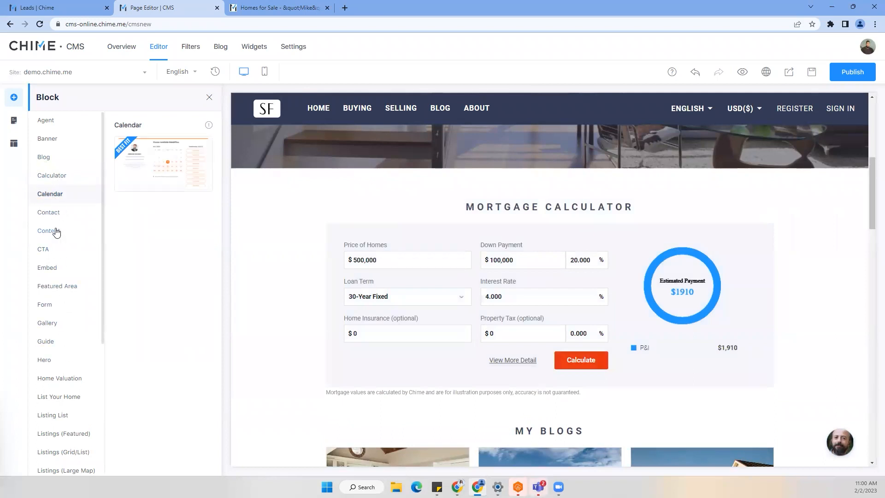
click(59, 214)
click(59, 231)
scroll(60, 286, down, 2)
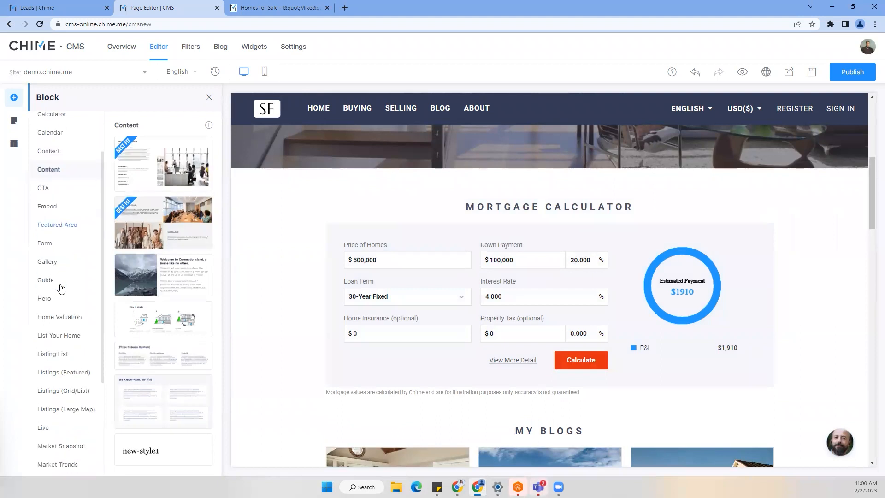
scroll(62, 289, down, 5)
scroll(69, 300, up, 4)
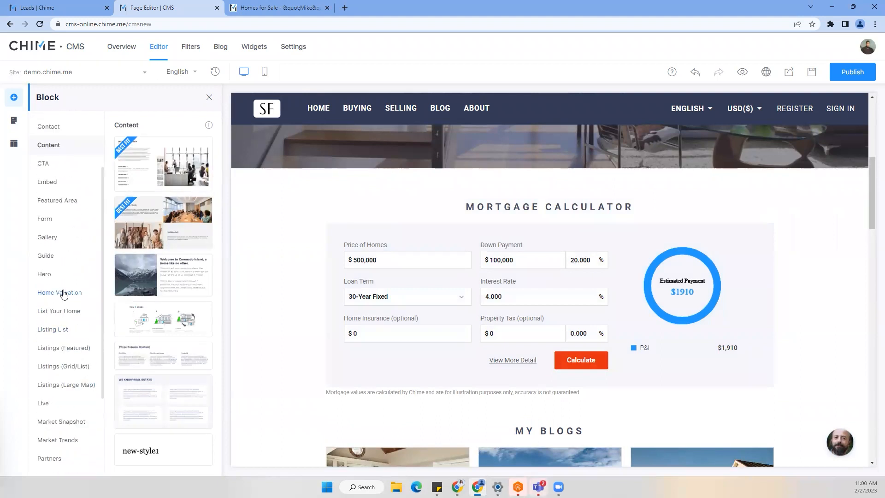
click(62, 220)
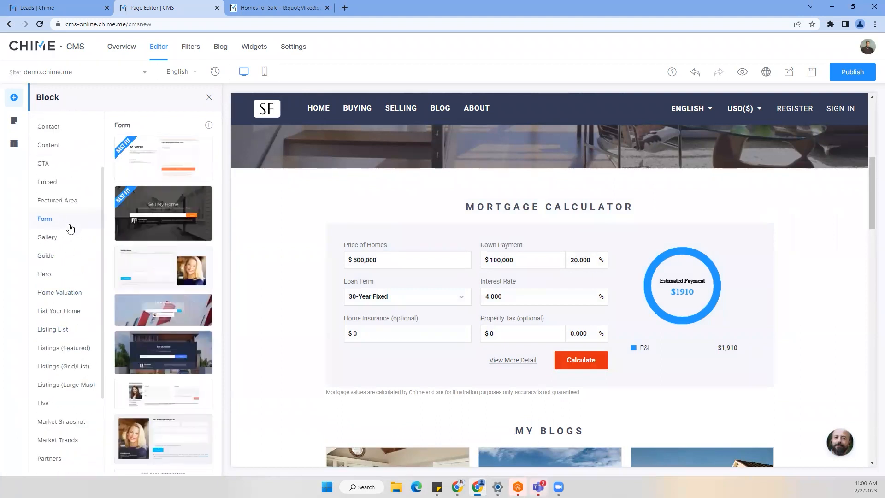
scroll(74, 325, down, 3)
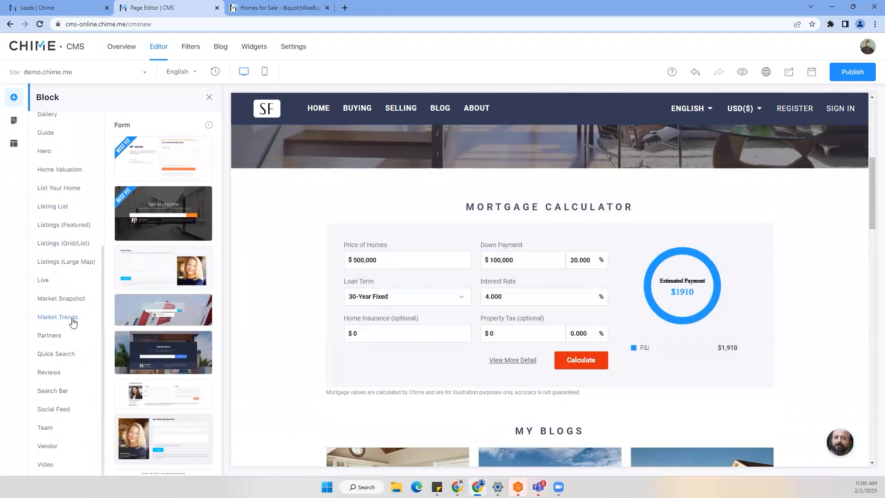
scroll(73, 321, up, 3)
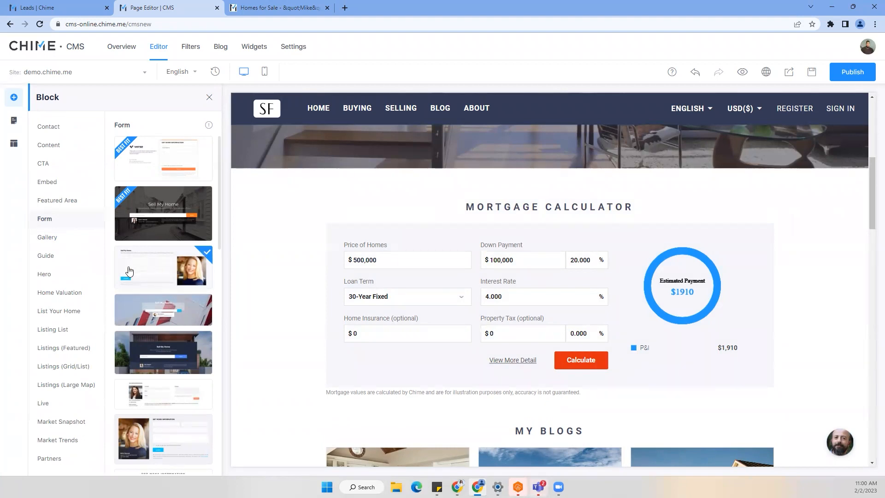
Insert the third Form block design directly above the mortgage calculator and set its title to "get your free guide download".
drag(146, 266, 519, 236)
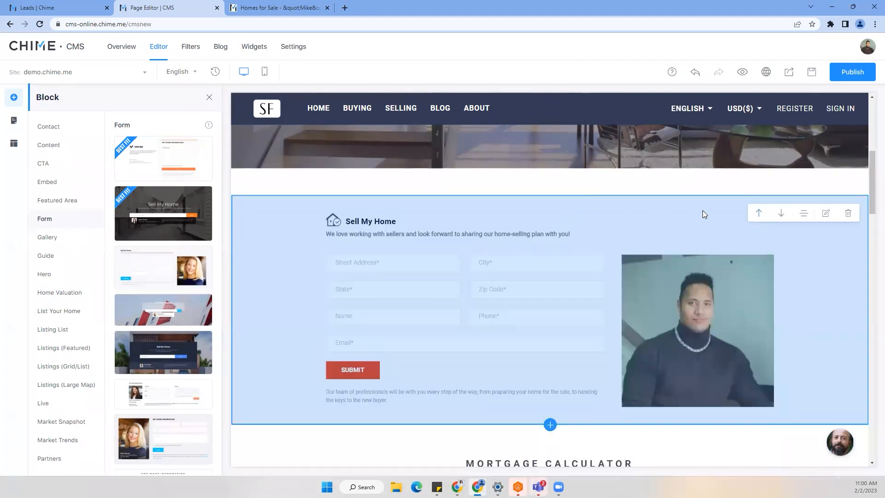
click(825, 214)
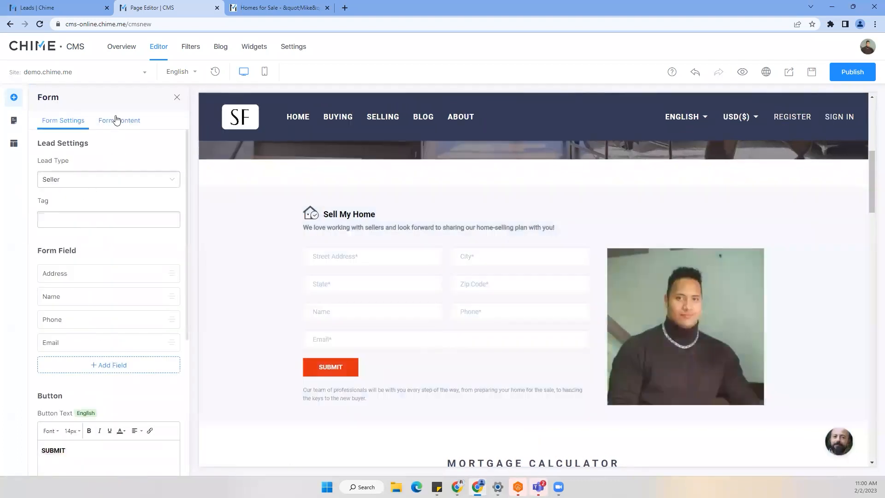
click(118, 120)
triple_click(98, 201)
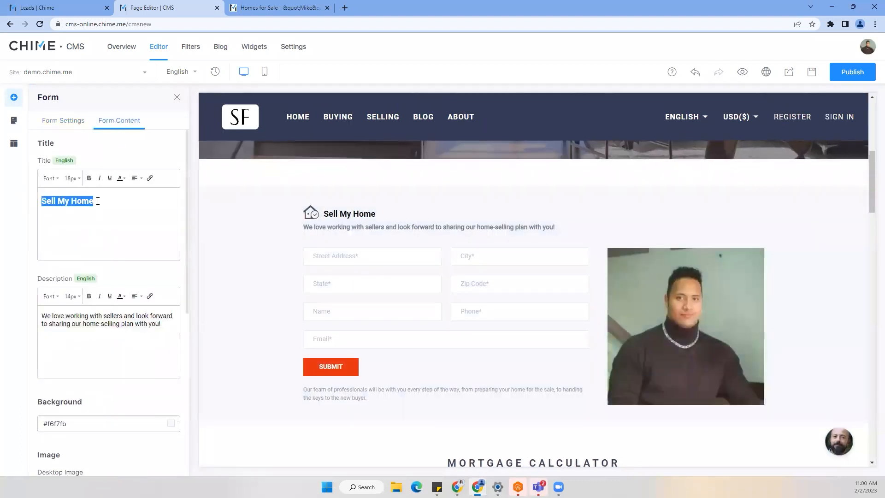
text(get your)
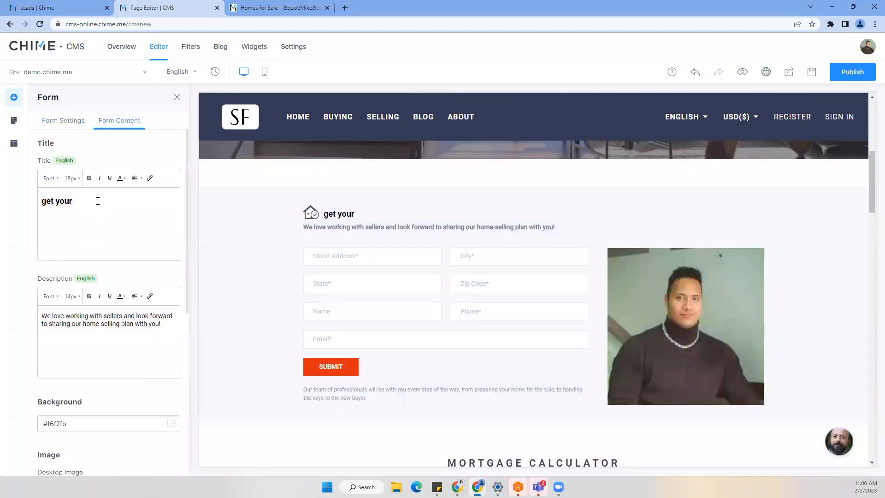
text( free guide downl)
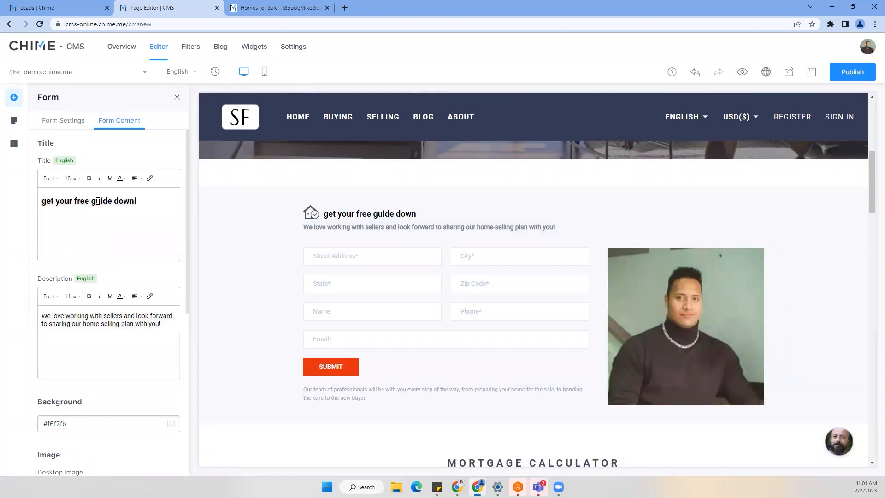
text(oad)
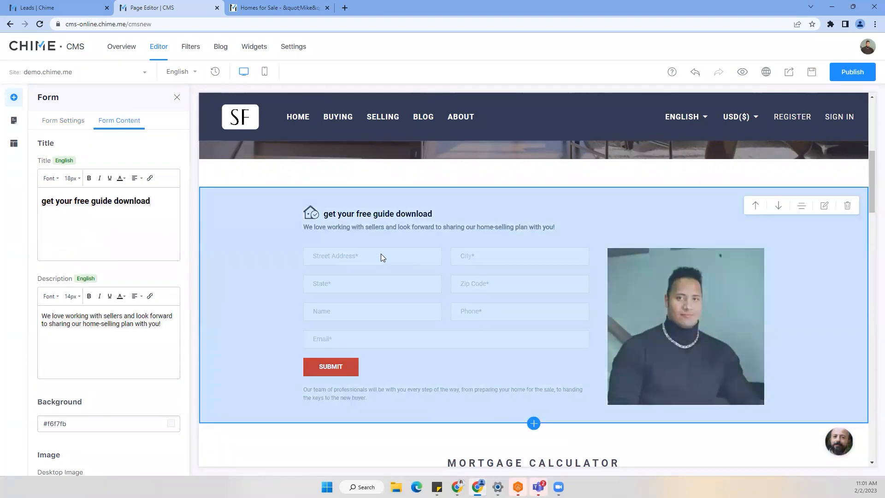
scroll(122, 371, down, 7)
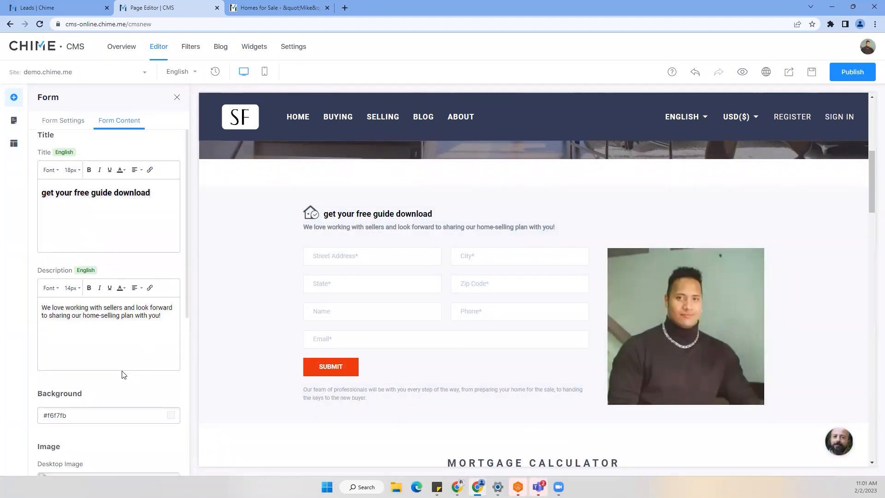
scroll(117, 275, up, 7)
Create the tag "guide" in the form's lead settings, and close the form's settings after checking its button options.
click(67, 122)
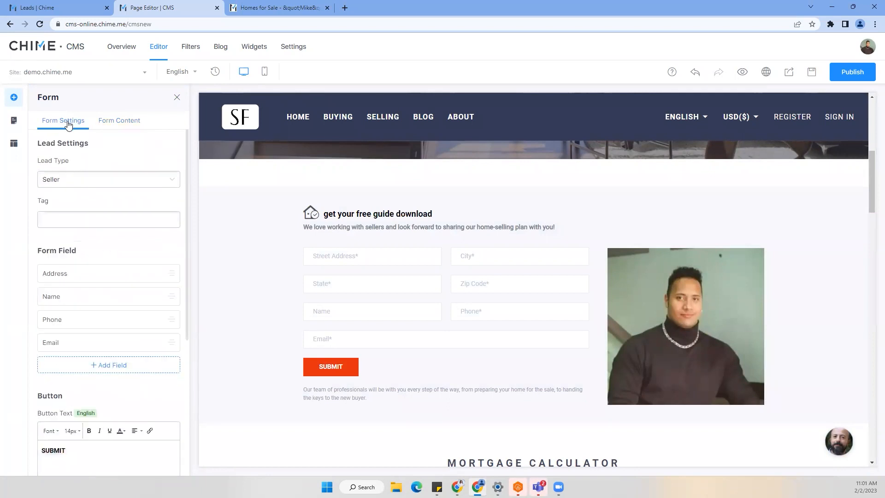
click(63, 220)
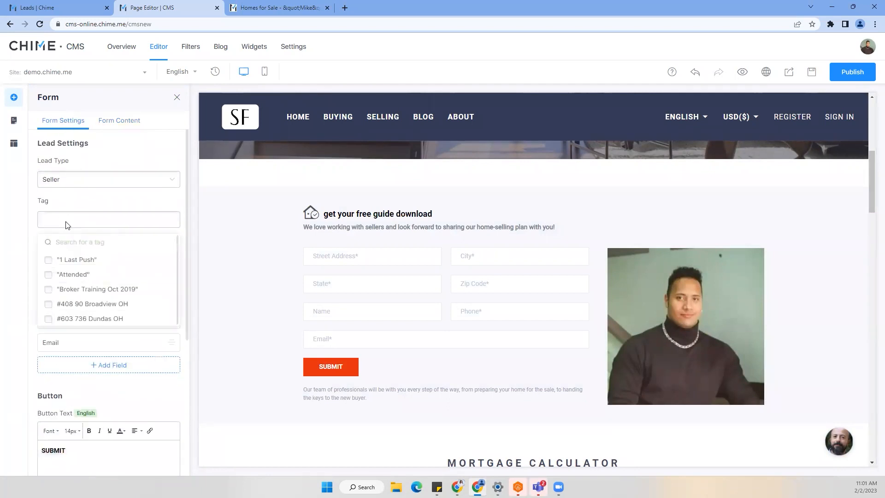
text(guide do)
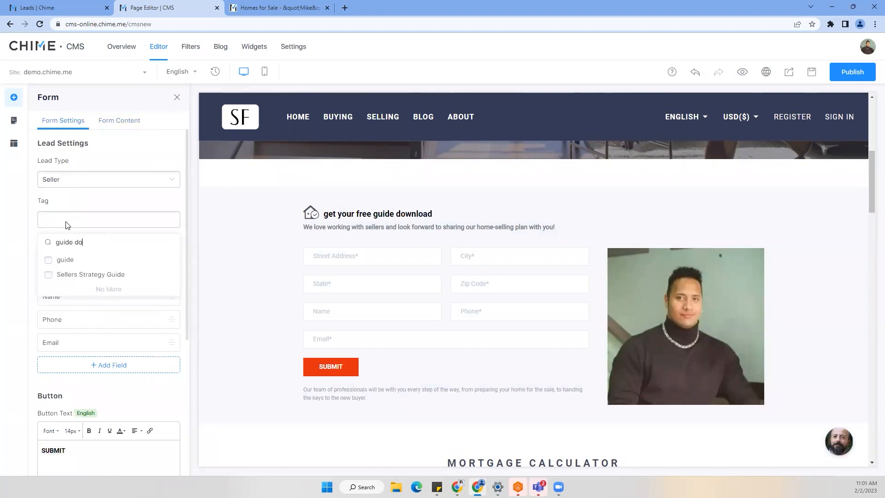
key(BackSpace)
key(BackSpace)
key(BackSpace)
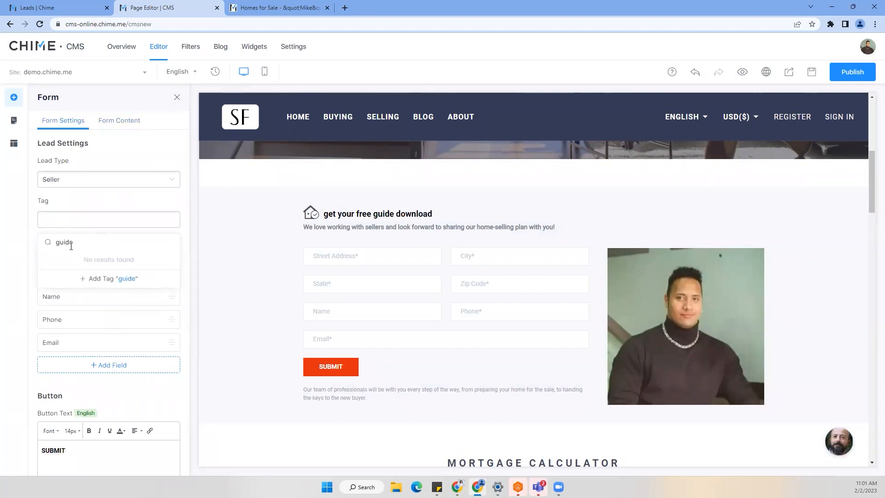
click(119, 280)
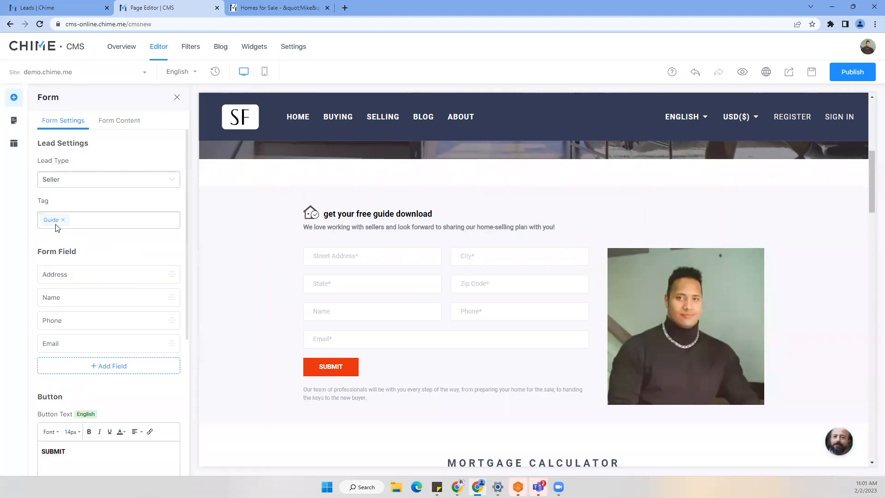
scroll(137, 269, down, 5)
scroll(128, 295, up, 5)
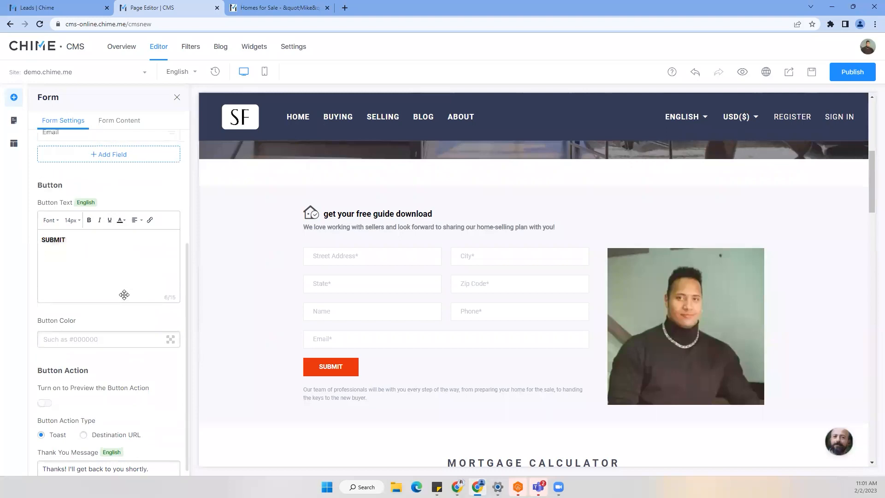
click(126, 125)
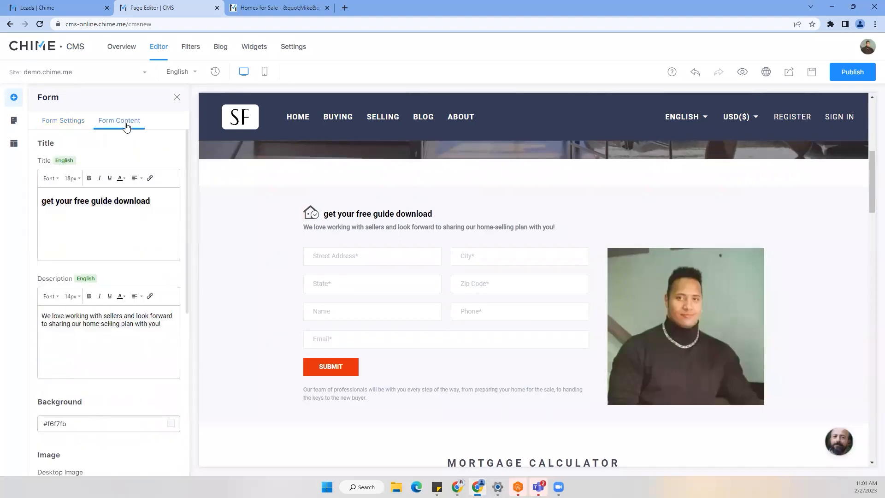
click(177, 97)
Browse the remaining block categories and review the My Blogs block's category, post quantity and spacing settings.
click(14, 96)
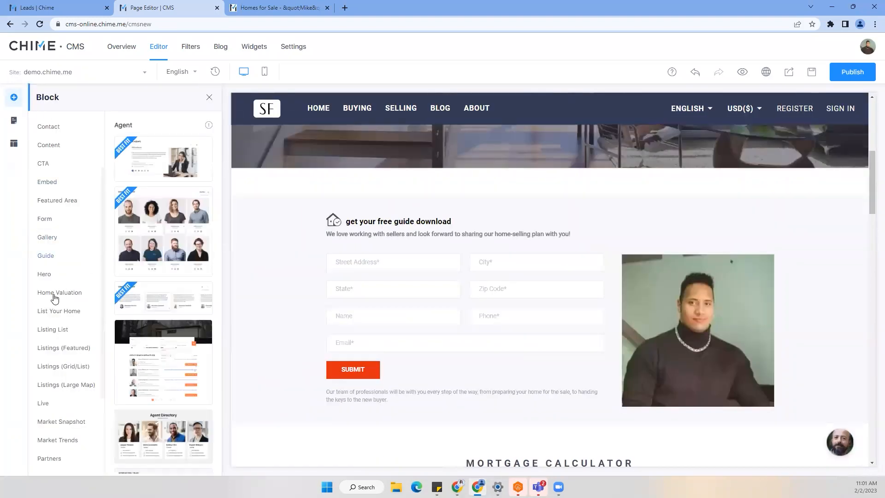
scroll(69, 322, down, 3)
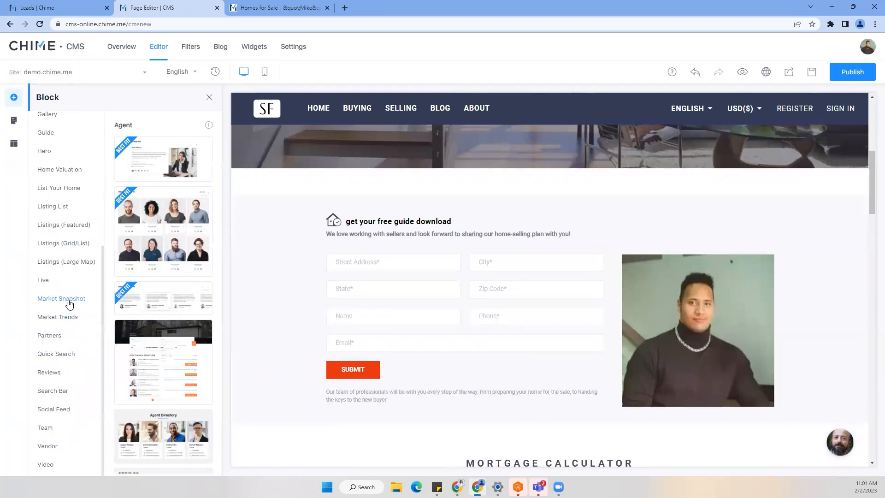
scroll(645, 378, down, 9)
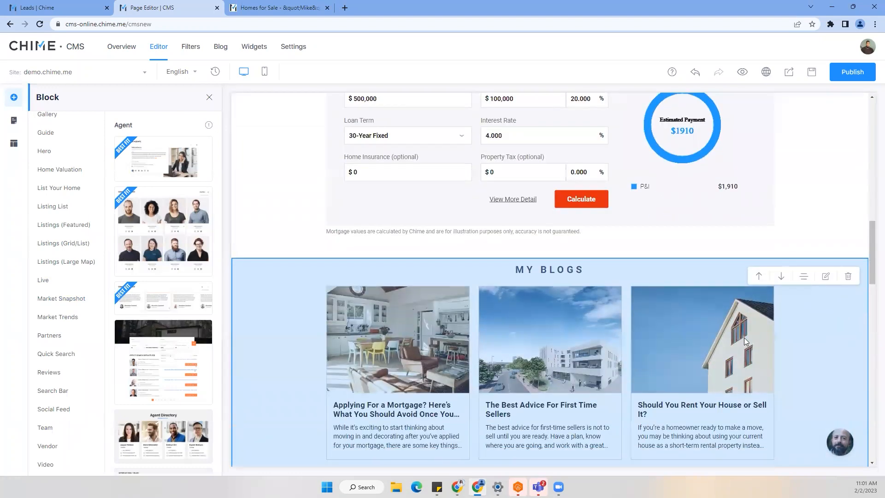
click(826, 278)
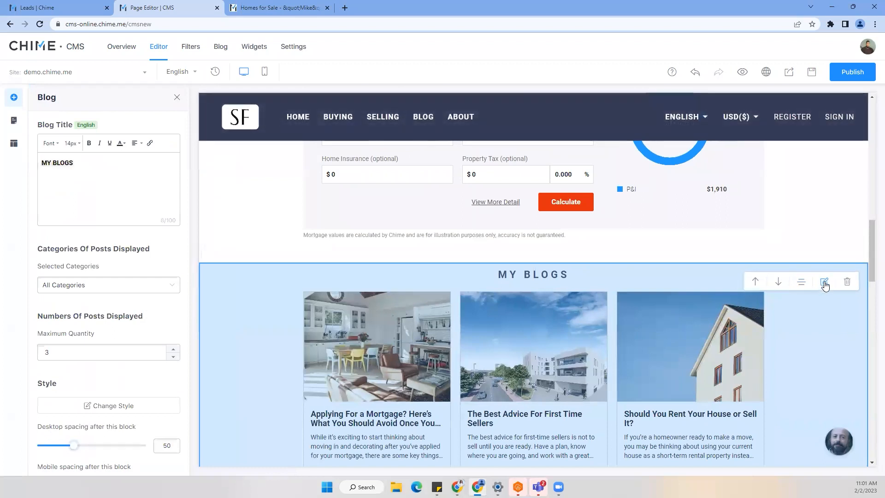
scroll(83, 198, down, 1)
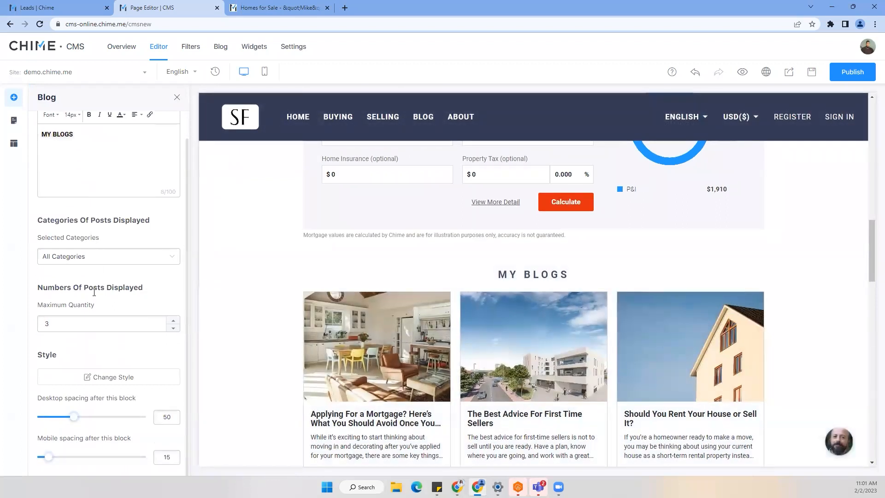
scroll(123, 368, up, 1)
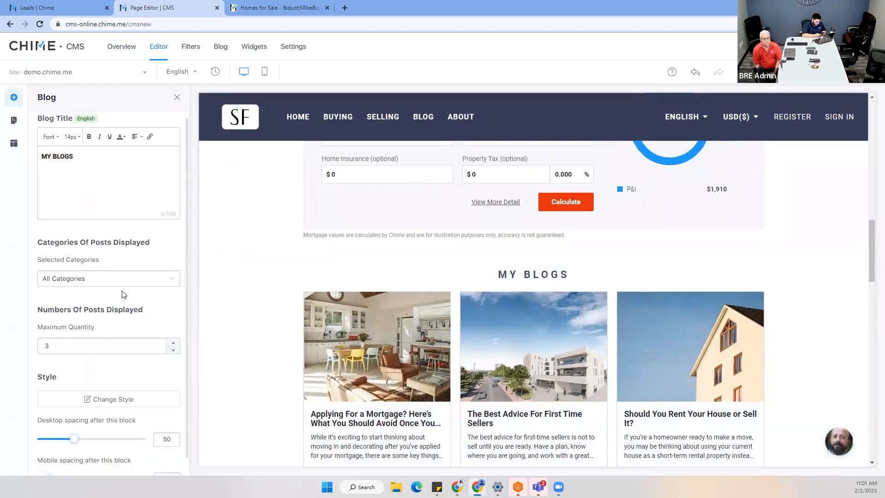
click(177, 96)
scroll(240, 297, up, 3)
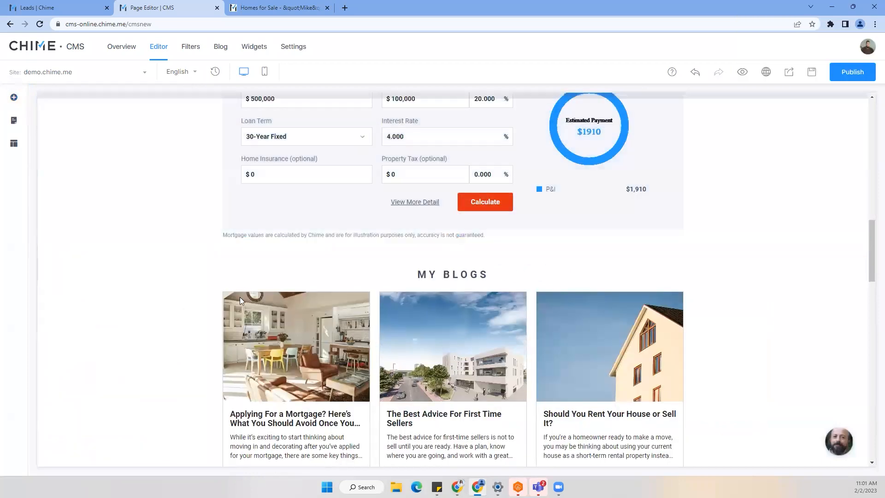
scroll(240, 300, up, 10)
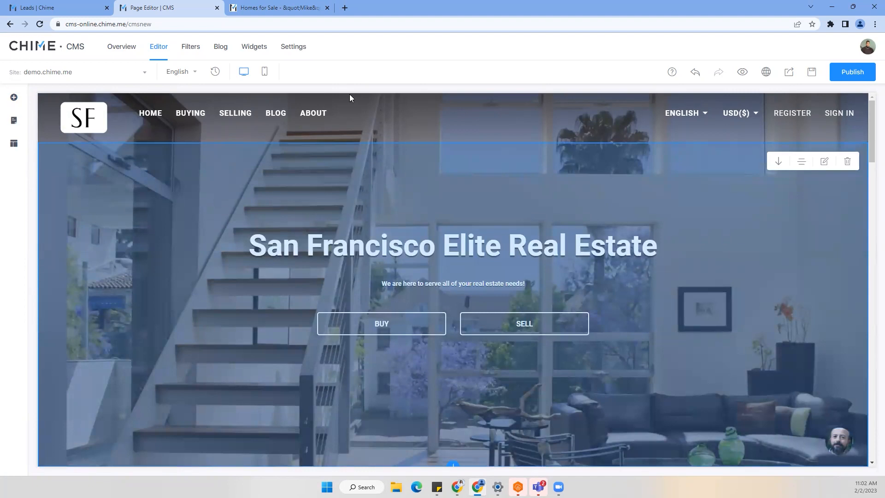
Examine the Buying, Selling and About navigation on the live demo.chime.me site, including a visit to the Home Valuation page.
click(258, 8)
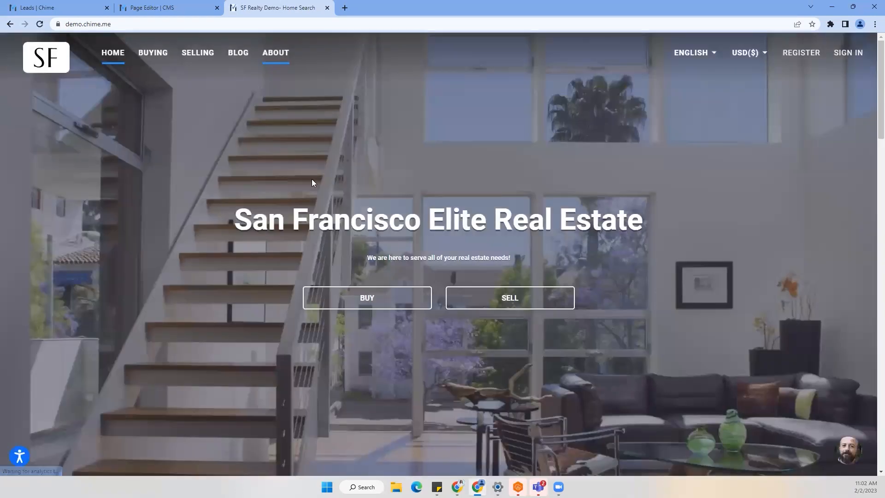
scroll(314, 208, down, 8)
scroll(135, 101, up, 8)
mouse_move(147, 55)
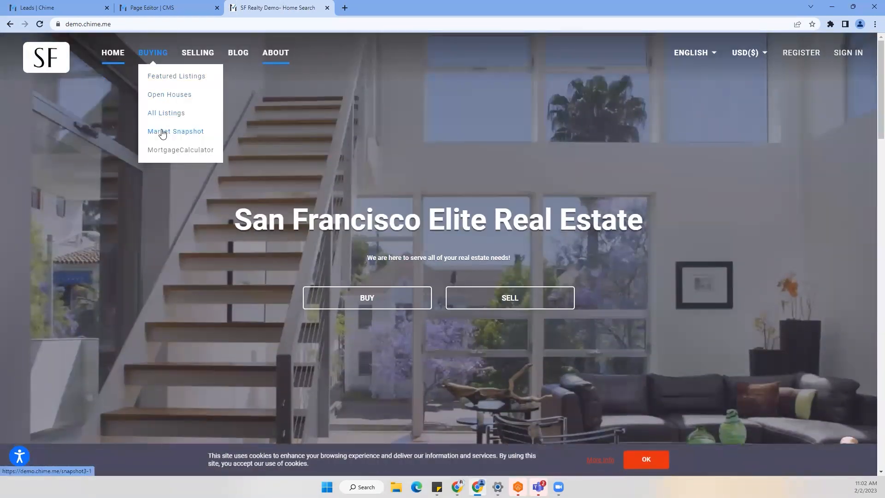
mouse_move(187, 55)
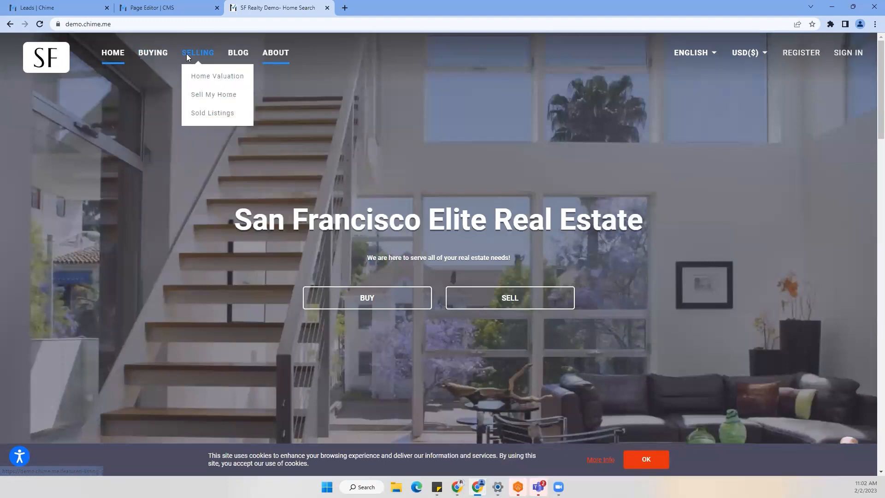
click(205, 86)
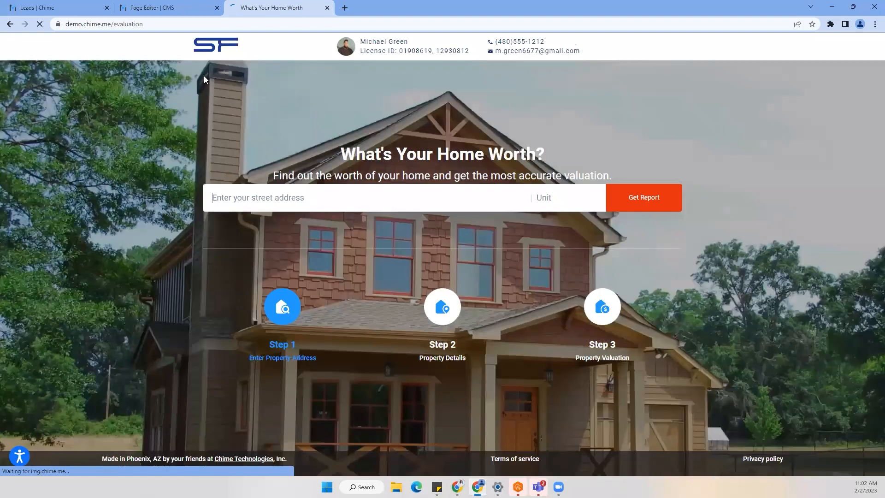
click(13, 26)
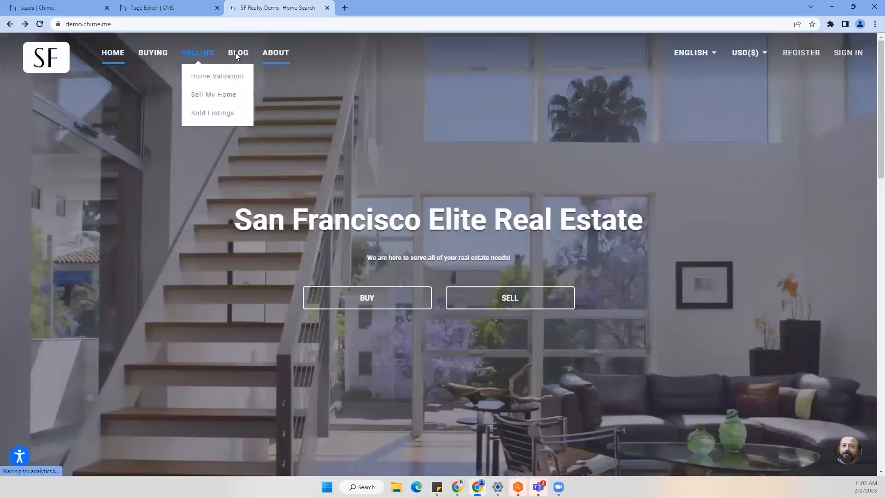
mouse_move(237, 54)
mouse_move(276, 55)
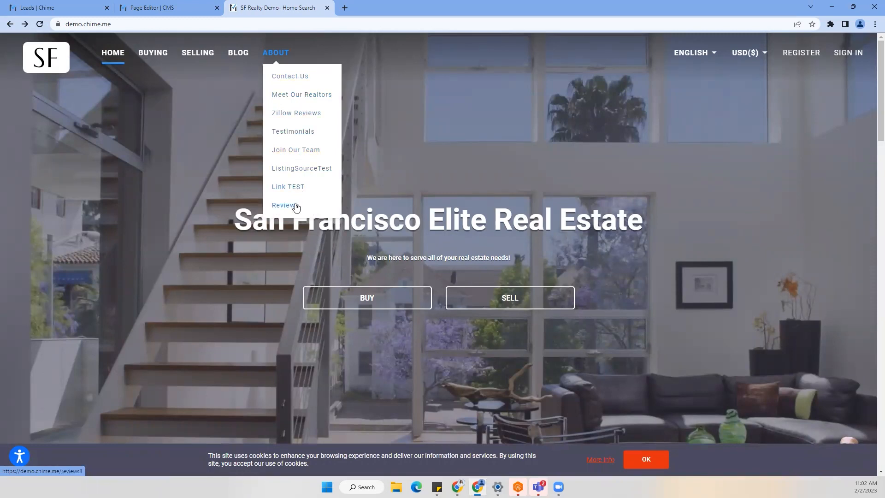
Show the site's page list in the page editor, collapse all the displayed navigation folders and expand only Buying.
click(180, 7)
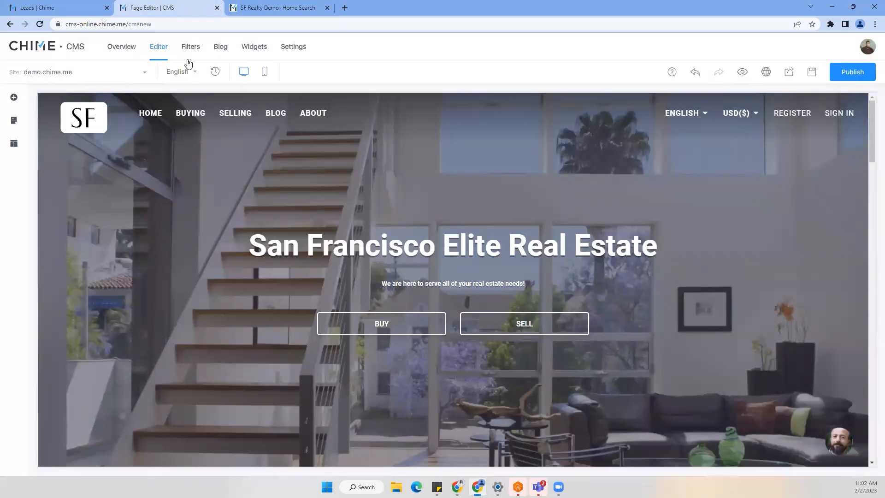
click(14, 121)
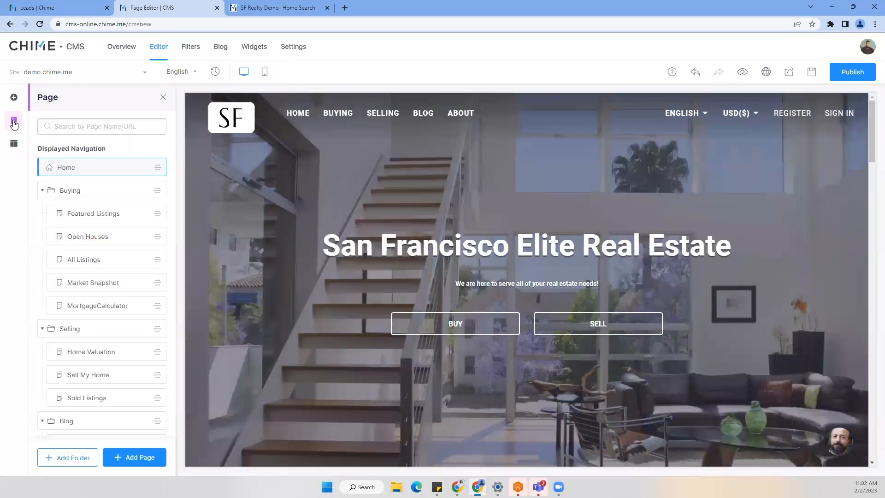
click(43, 190)
click(42, 214)
click(43, 236)
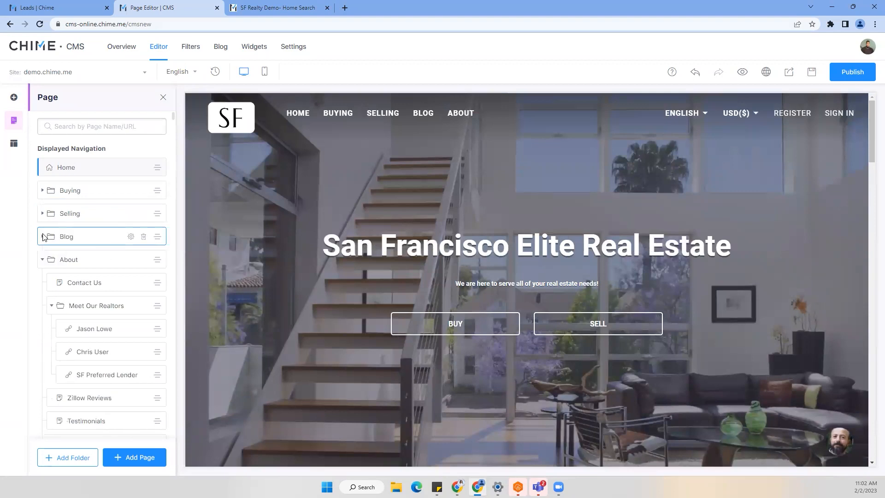
click(42, 260)
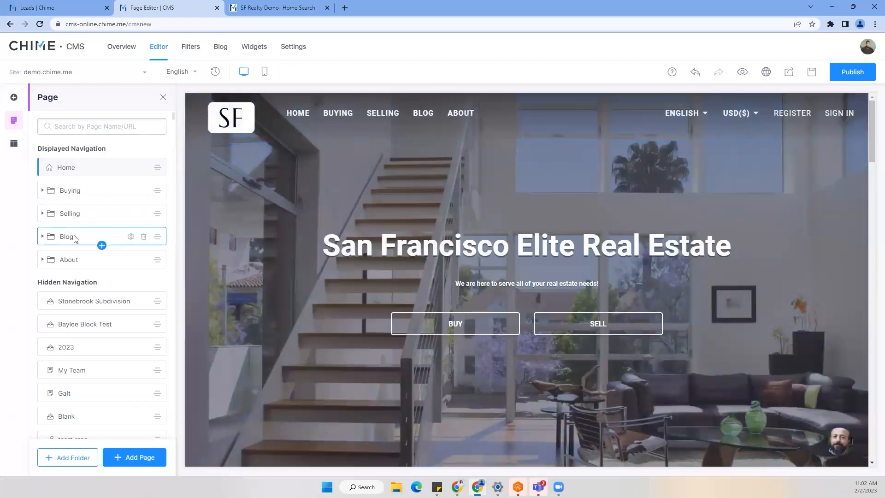
click(64, 195)
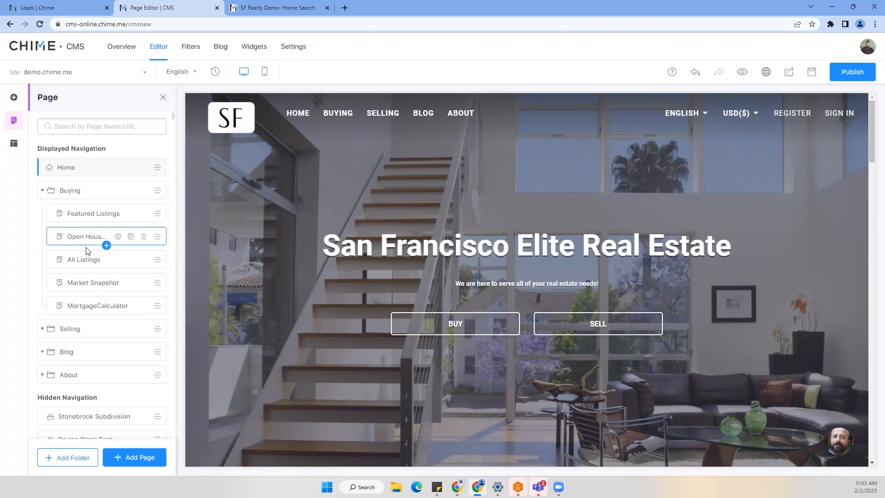
Check the Buying menu on the live demo.chime.me site against the editor's Buying folder, and return to the page editor.
click(269, 10)
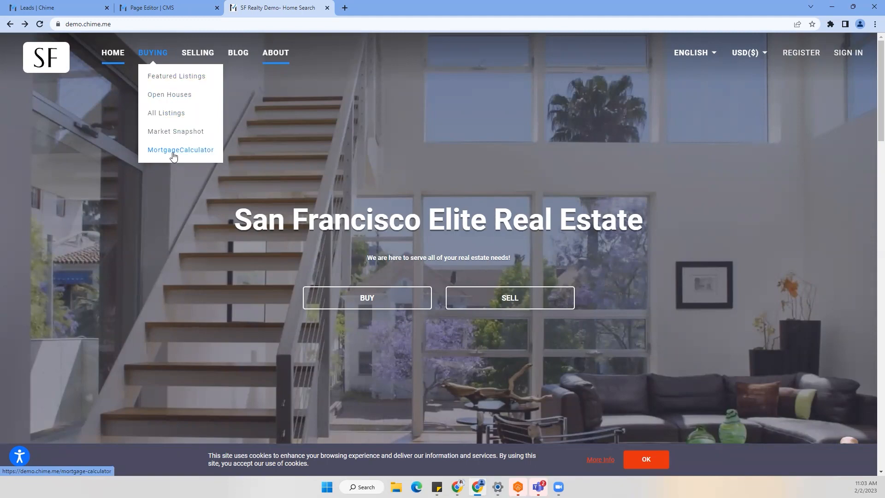
scroll(493, 177, down, 6)
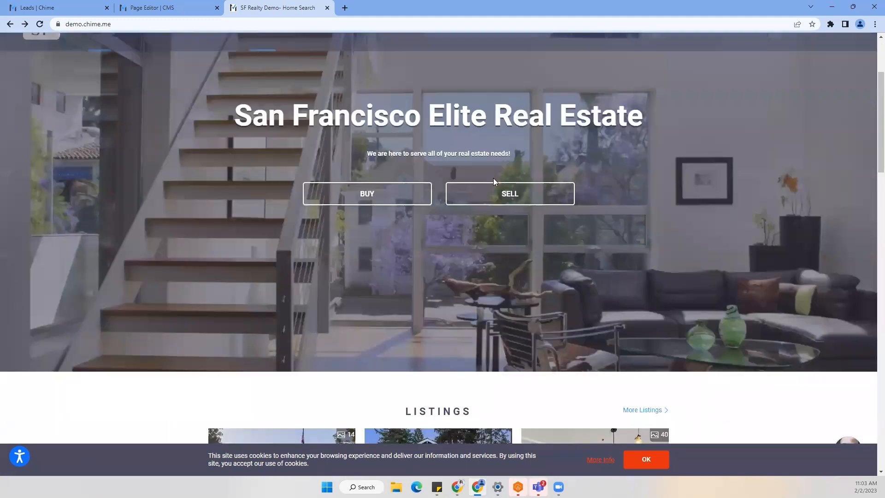
scroll(493, 180, up, 6)
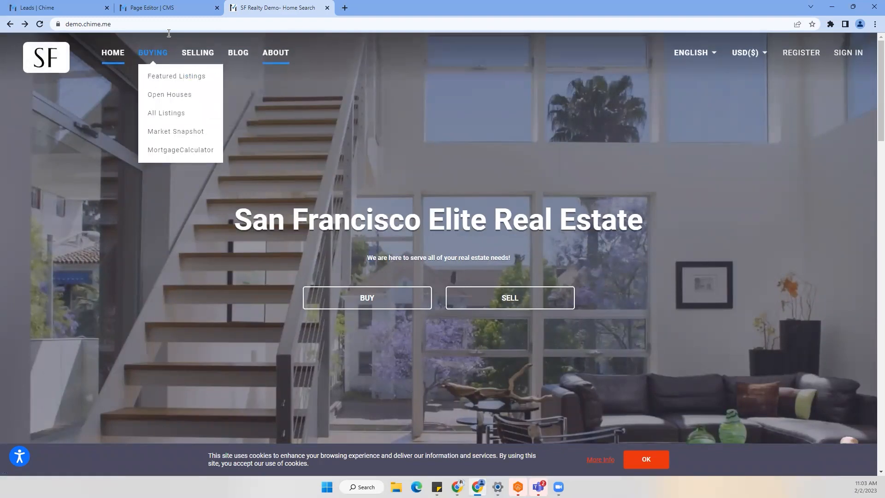
click(168, 9)
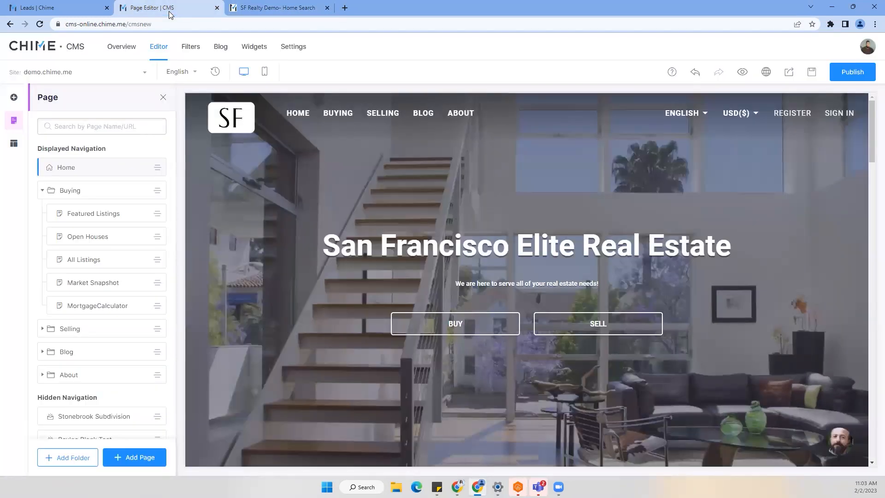
Collapse the Buying folder, expand Selling, and compare its pages with the Selling menu on the live site.
click(43, 191)
click(46, 214)
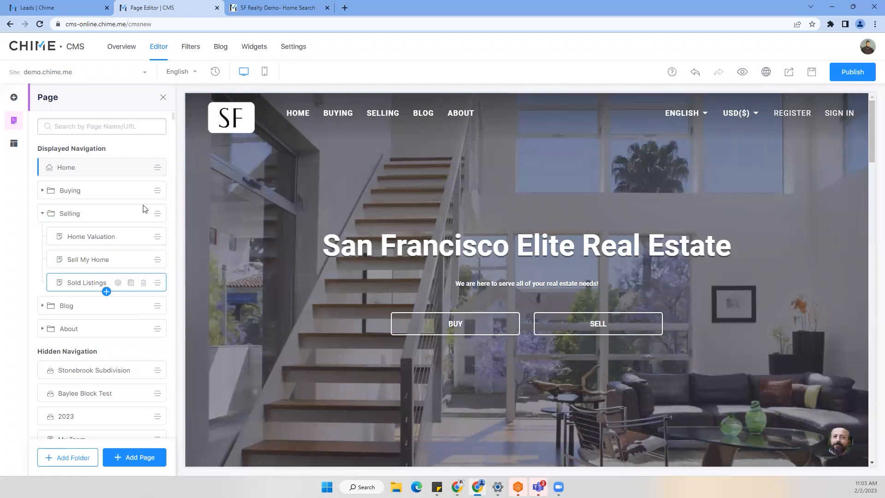
click(280, 10)
mouse_move(203, 53)
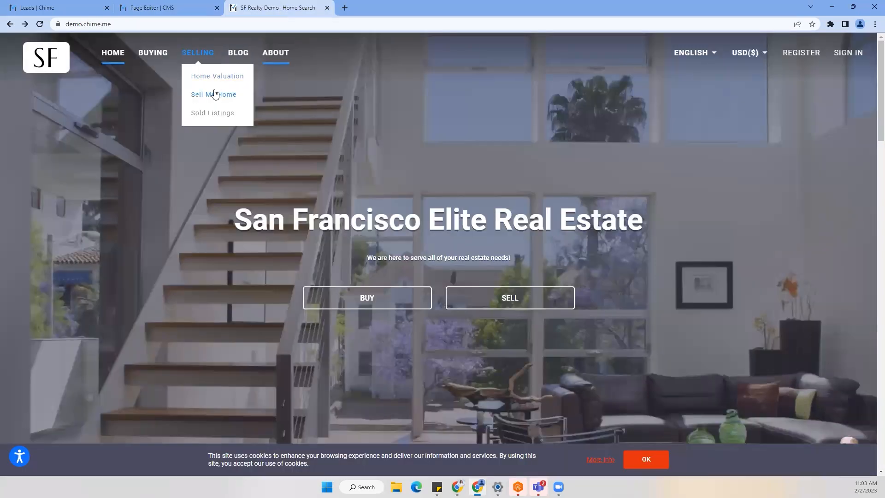
click(182, 10)
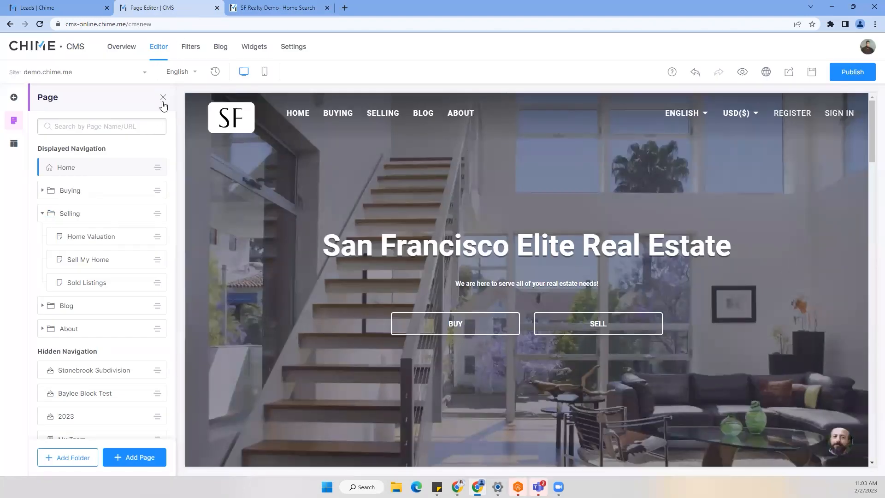
Load the Home Valuation page in the editor and review the Step 2 form settings of its valuation block.
click(89, 238)
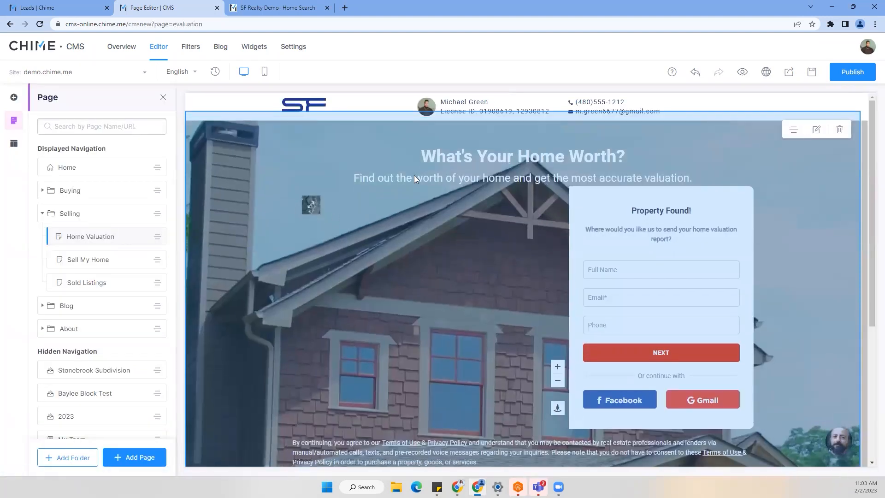
scroll(767, 225, down, 3)
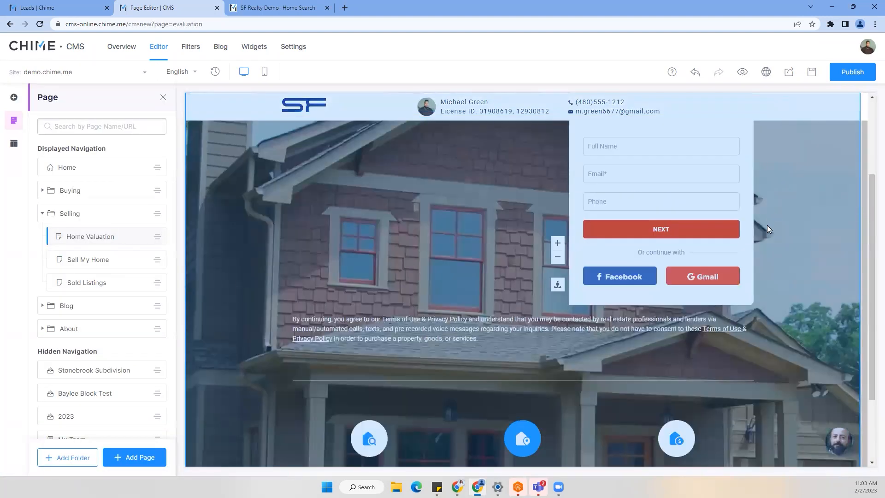
scroll(775, 206, up, 3)
click(815, 137)
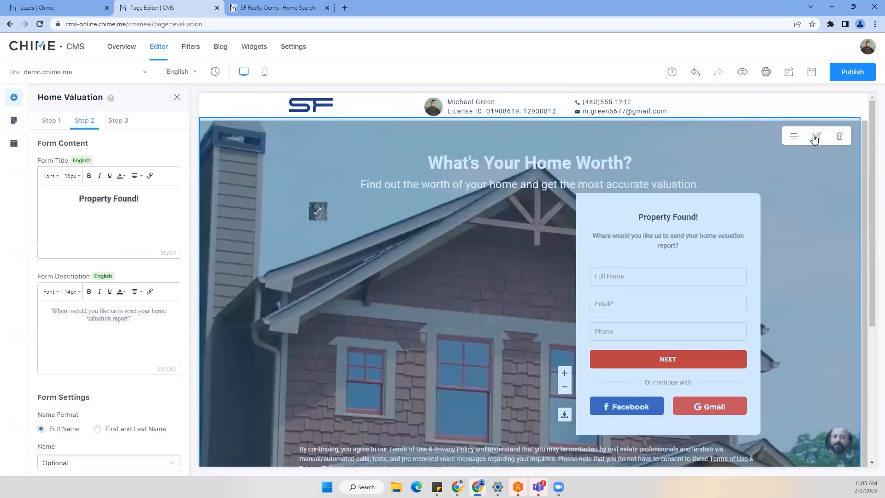
scroll(144, 193, down, 2)
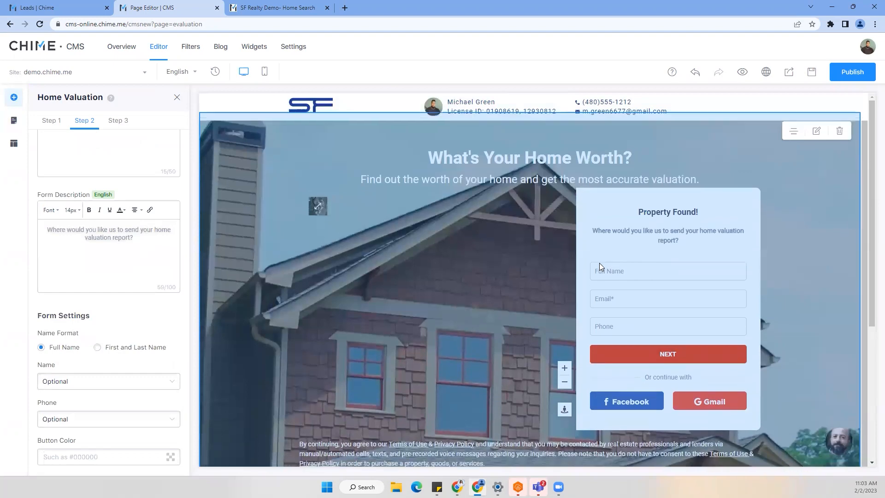
scroll(102, 185, up, 2)
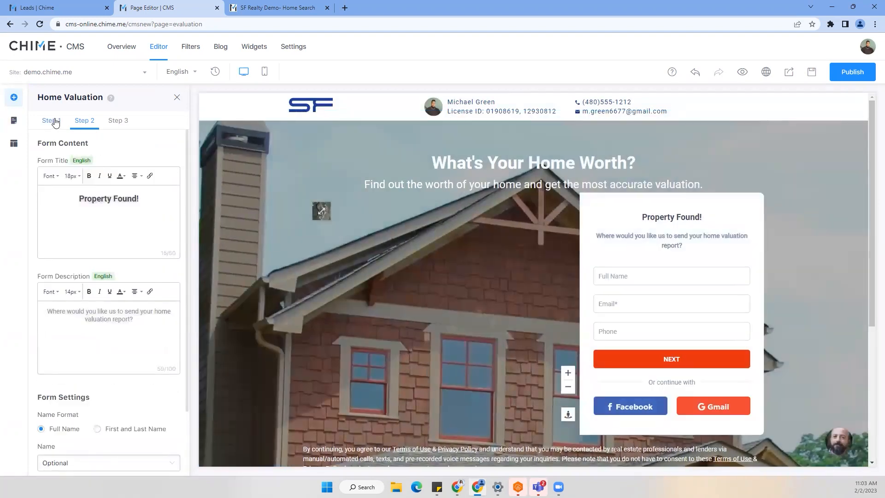
Review the Home Valuation block's Step 1 content, style, background and address bar settings, and close the block settings.
click(56, 122)
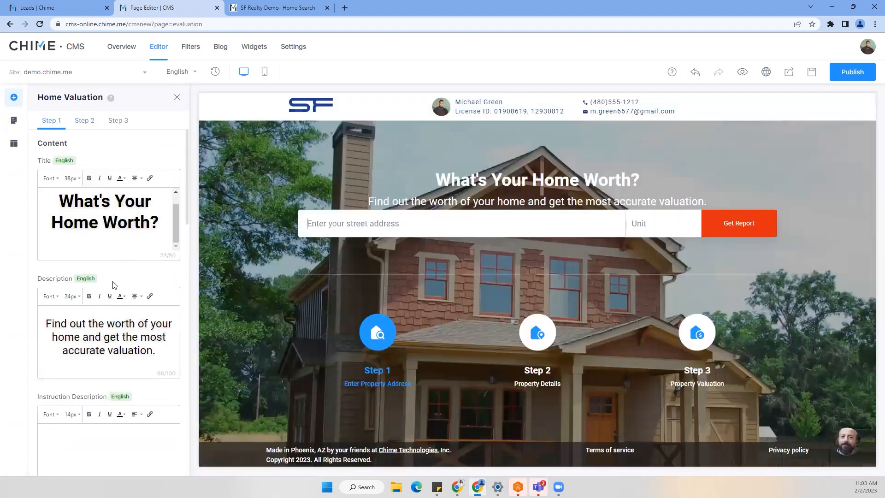
scroll(111, 300, down, 6)
scroll(104, 333, down, 10)
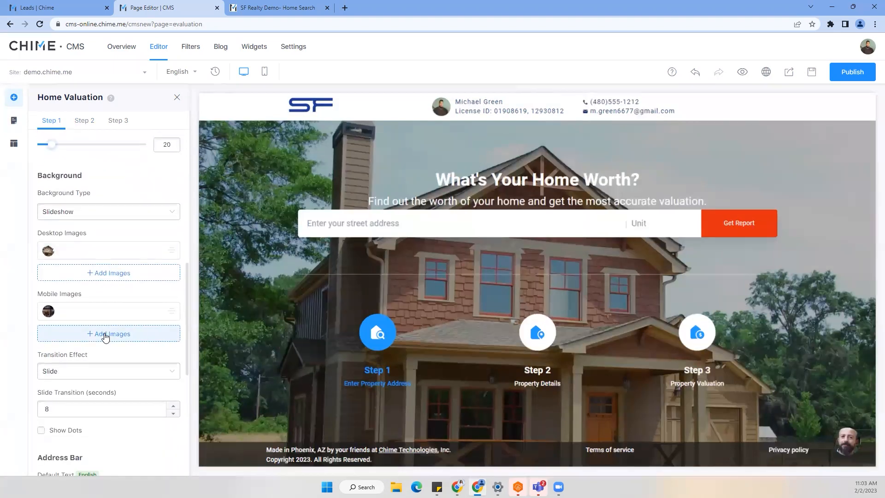
scroll(106, 336, up, 3)
scroll(106, 337, down, 7)
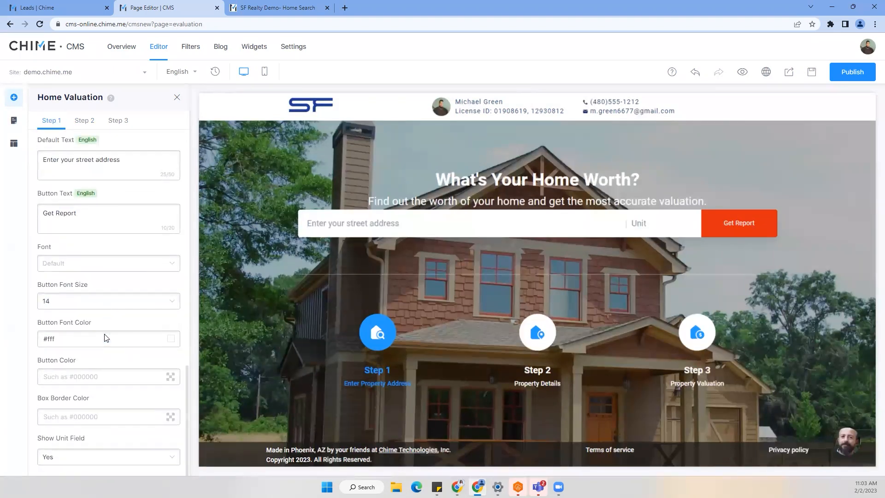
scroll(108, 299, up, 15)
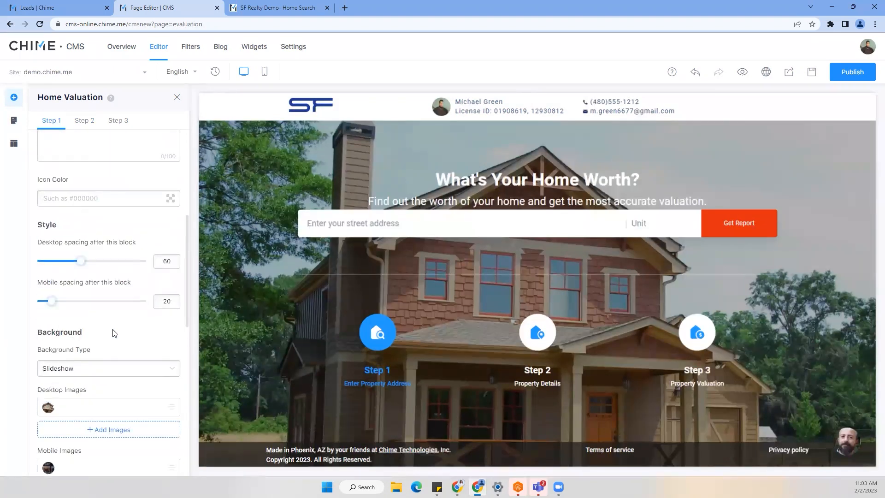
click(177, 99)
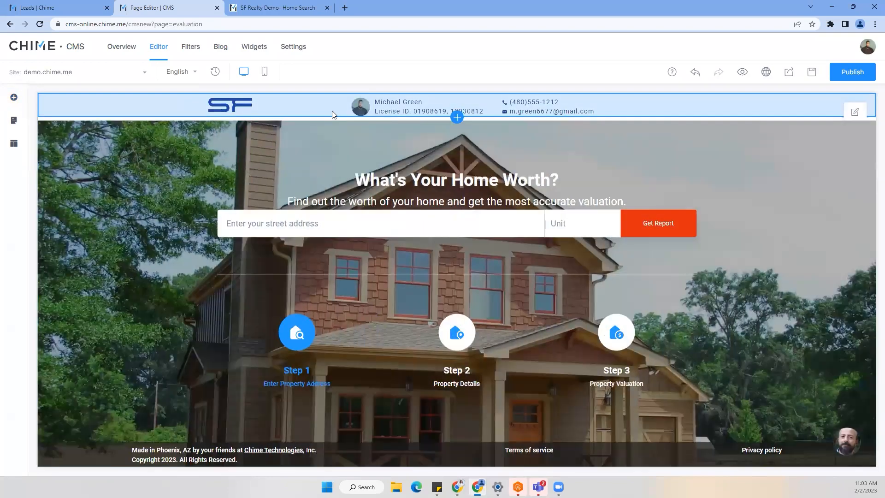
Show the page list again, collapse Selling, expand the About folder and collapse its Meet Our Realtors subfolder.
click(14, 121)
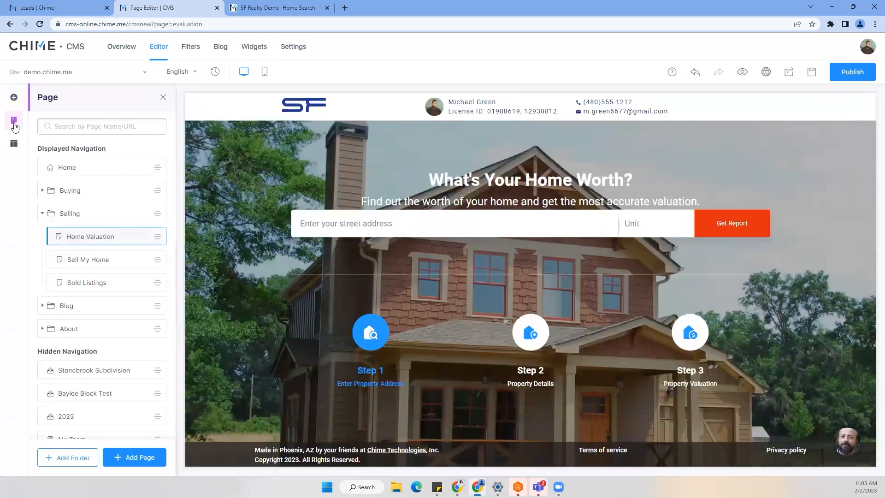
click(42, 213)
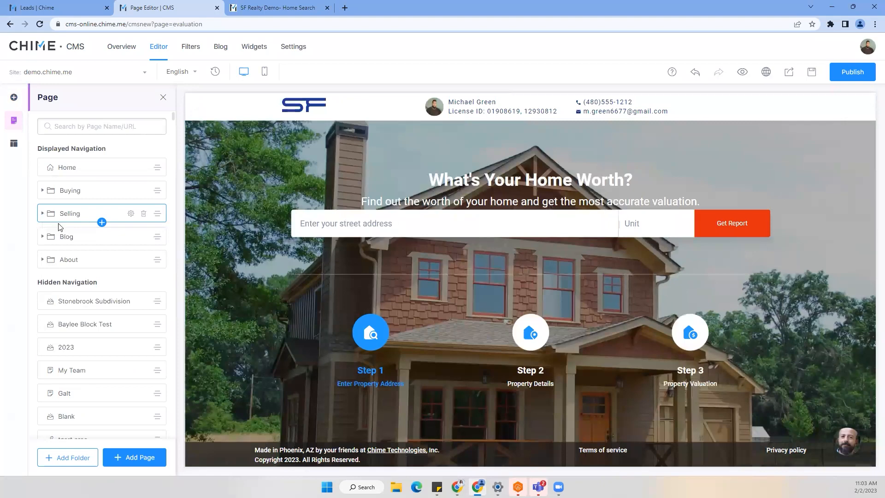
click(64, 260)
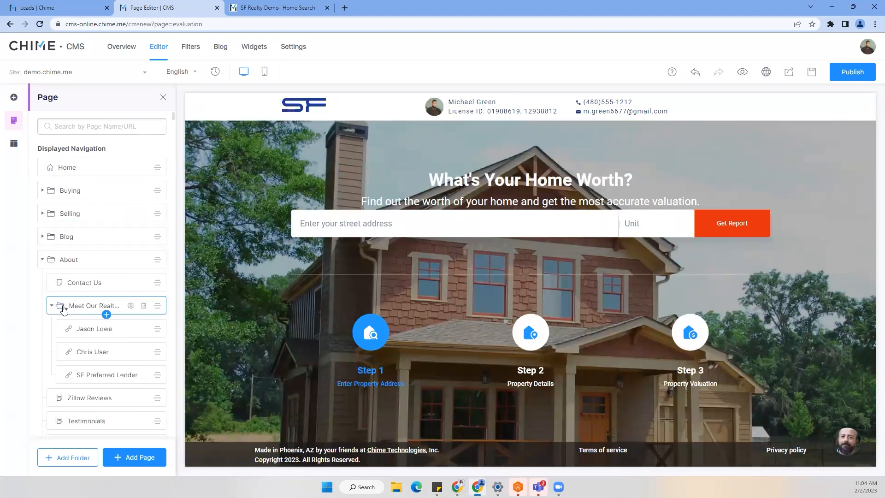
scroll(64, 310, down, 3)
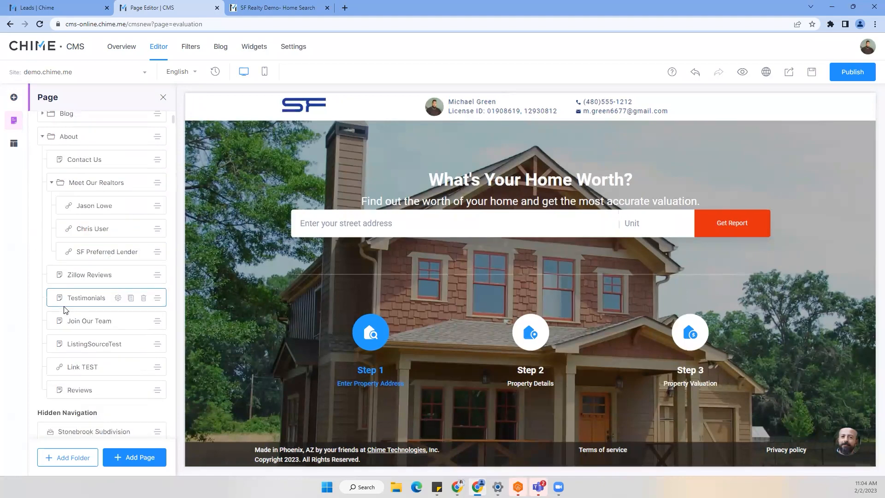
scroll(64, 310, up, 1)
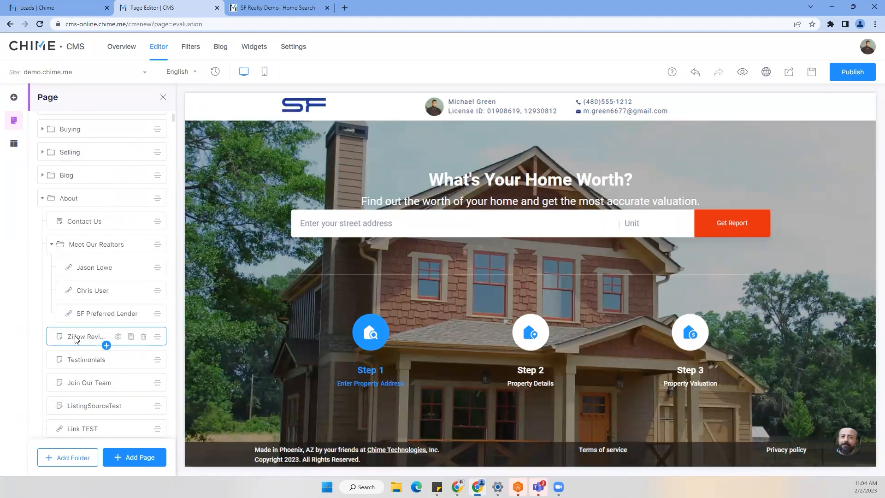
click(52, 245)
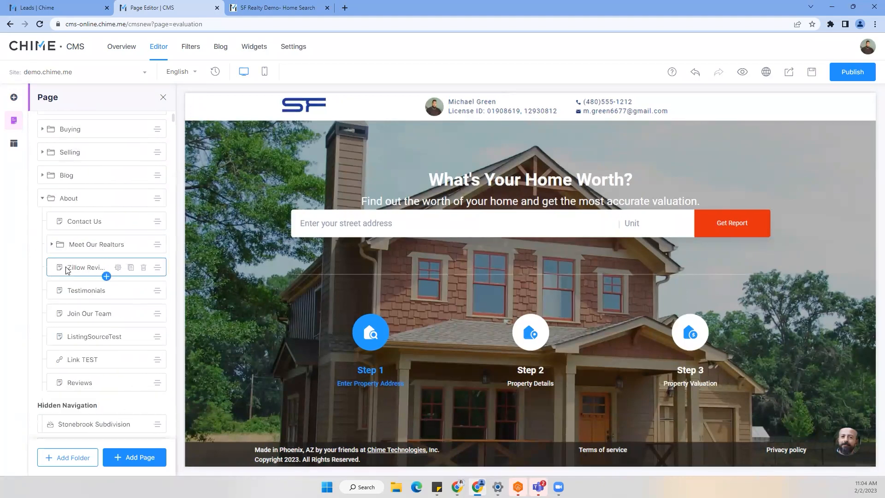
Check the Zillow Reviews entry in the live site's About menu and return to the page editor.
click(265, 3)
mouse_move(276, 52)
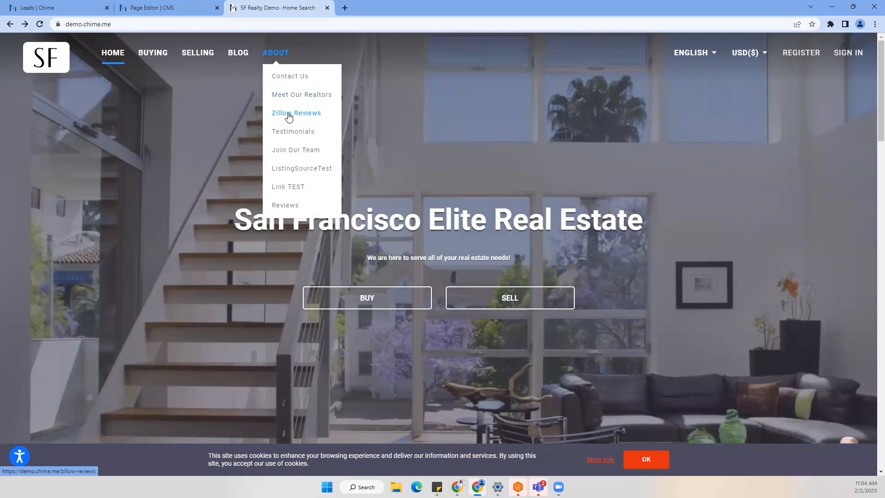
click(153, 9)
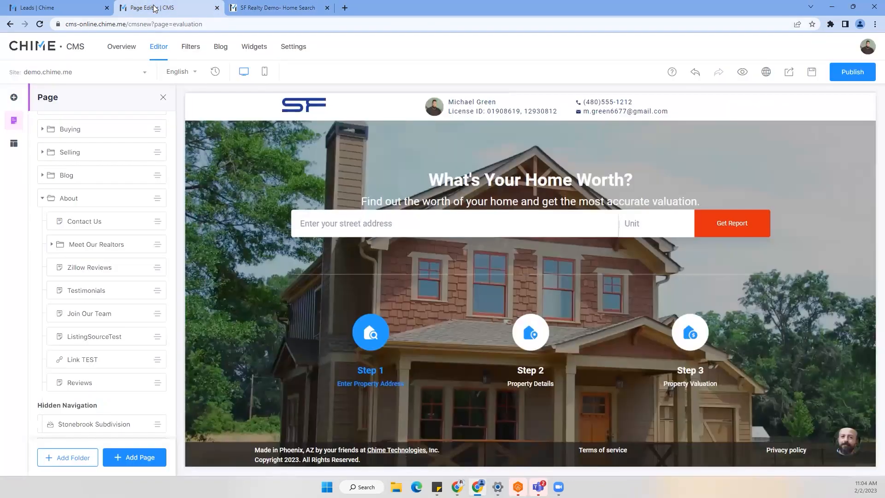
Move the Zillow Reviews page from the About folder into Hidden Navigation, between Baylee Block Test and 2023.
scroll(103, 240, down, 1)
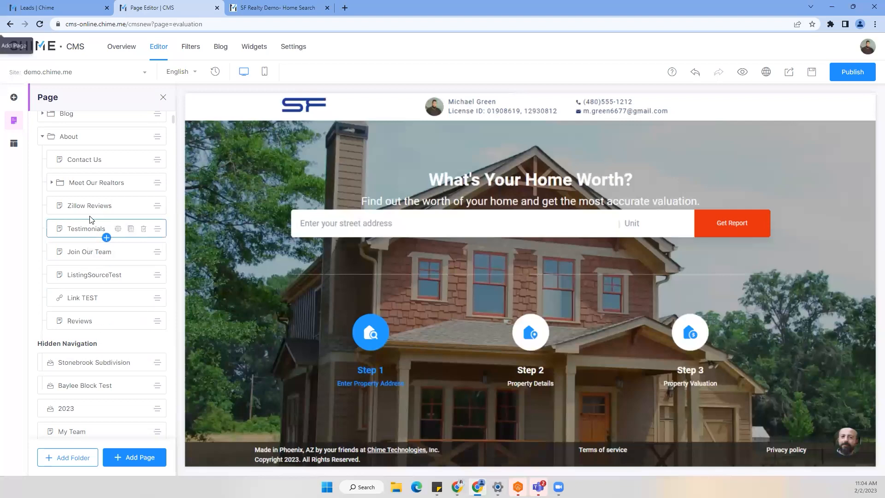
drag(84, 208, 77, 395)
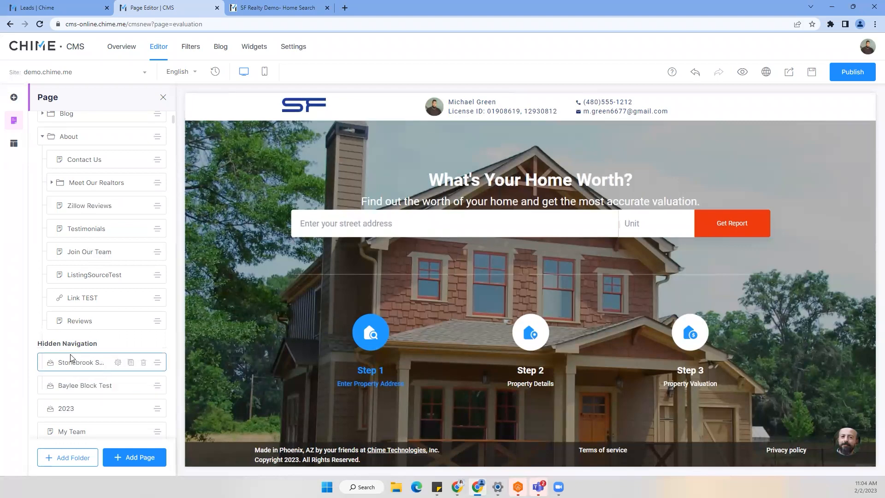
scroll(72, 357, down, 1)
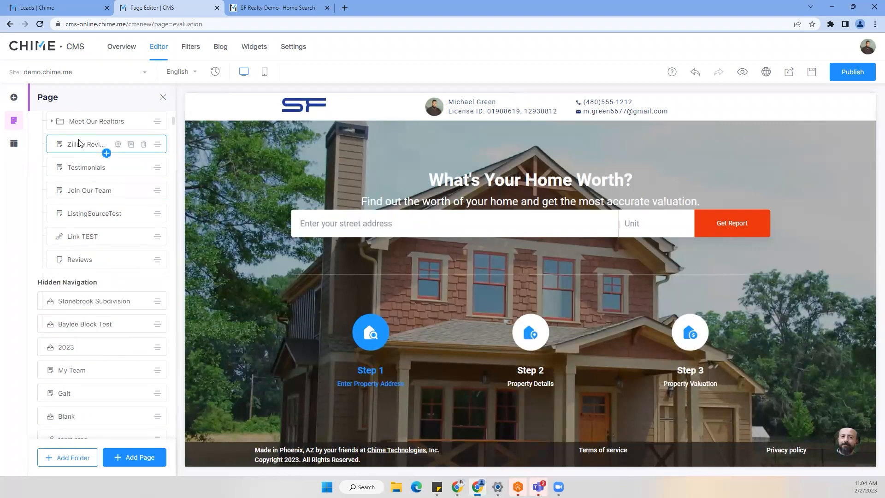
drag(81, 140, 77, 336)
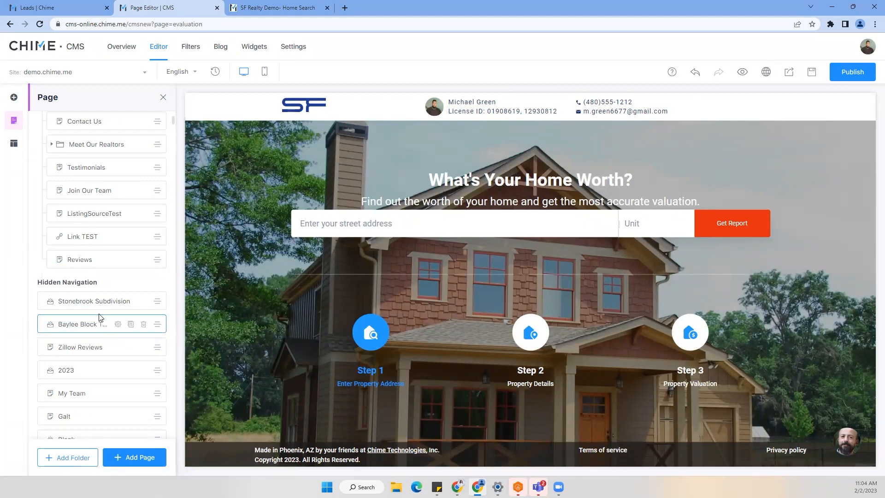
scroll(99, 317, up, 3)
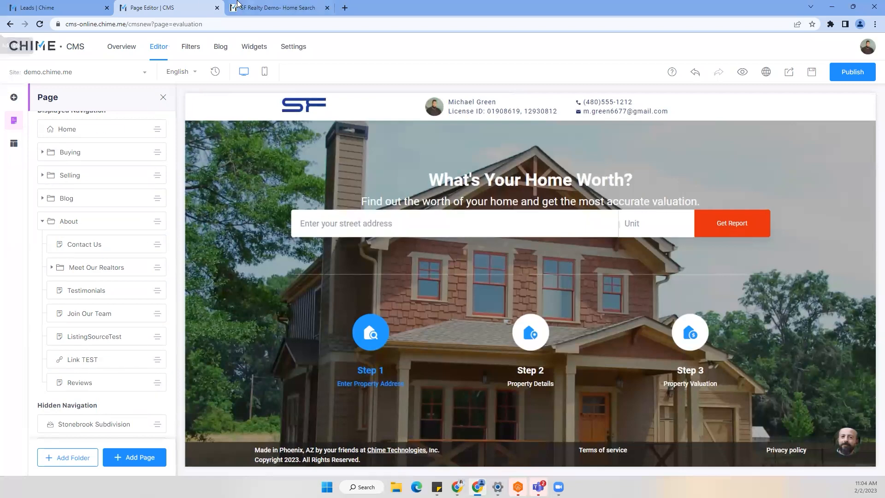
Recheck the live site's About menu, and look through the Hidden Navigation pages in the editor's page list.
click(260, 8)
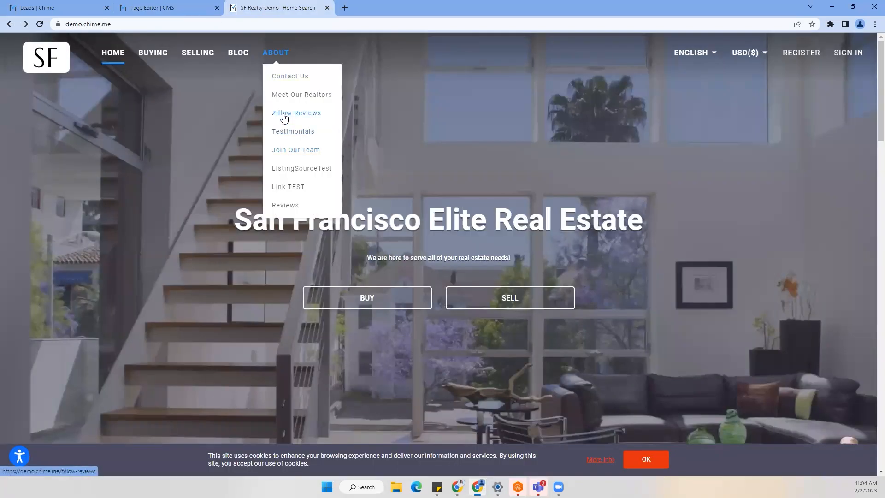
click(166, 6)
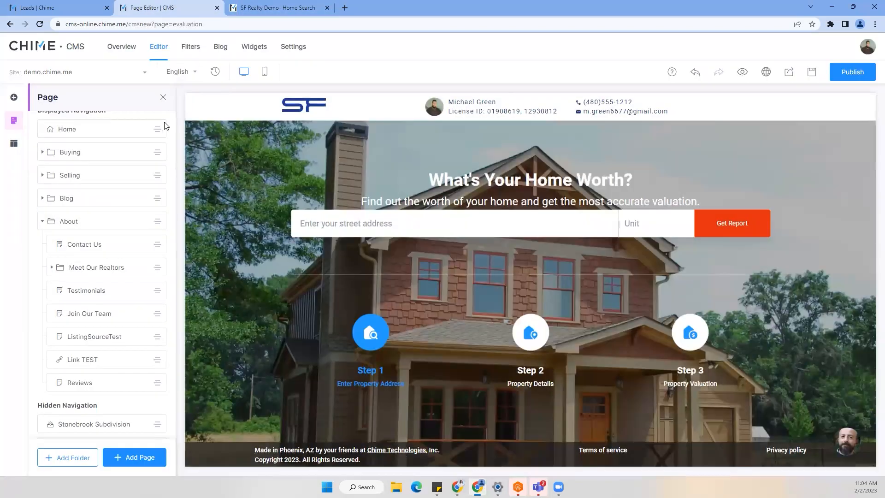
scroll(131, 317, down, 4)
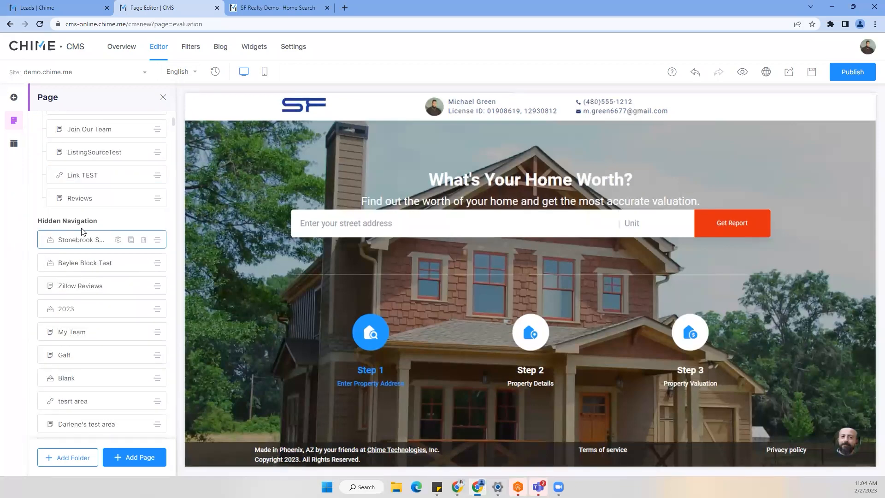
scroll(89, 241, down, 7)
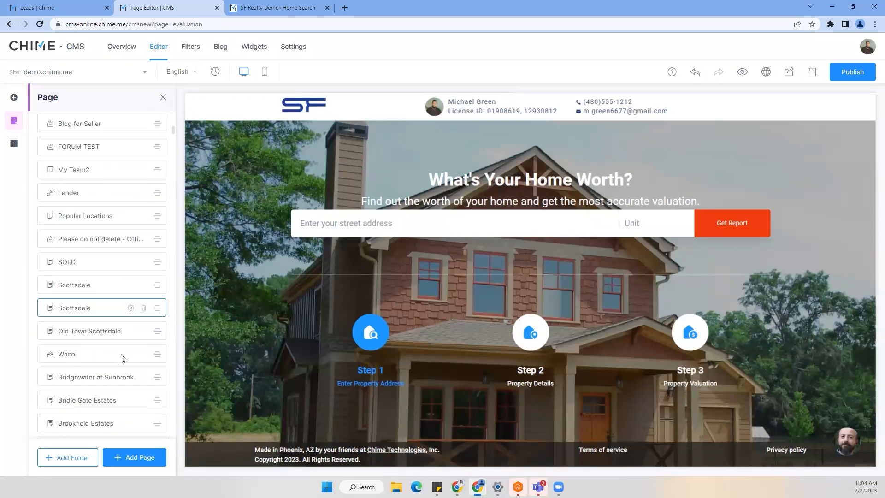
scroll(122, 358, down, 5)
scroll(115, 336, up, 20)
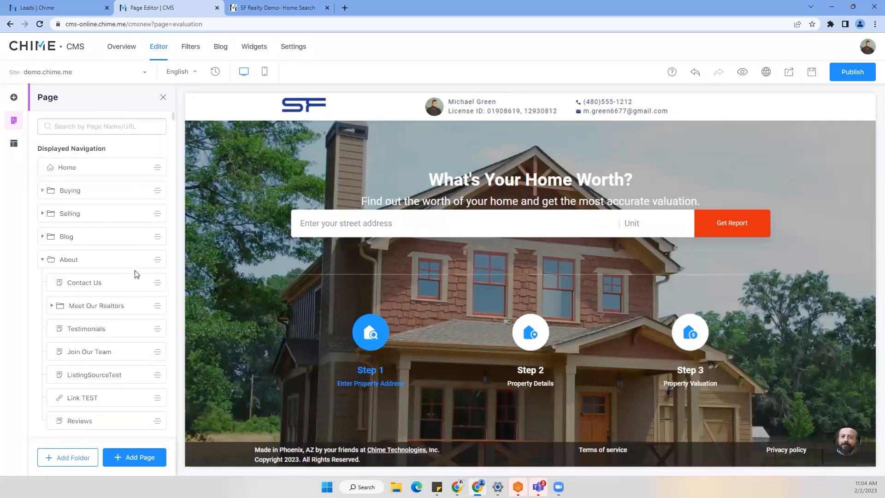
Move the Zillow Reviews page from Hidden Navigation into the About folder between Link TEST and Reviews, and collapse the folder.
scroll(113, 355, down, 4)
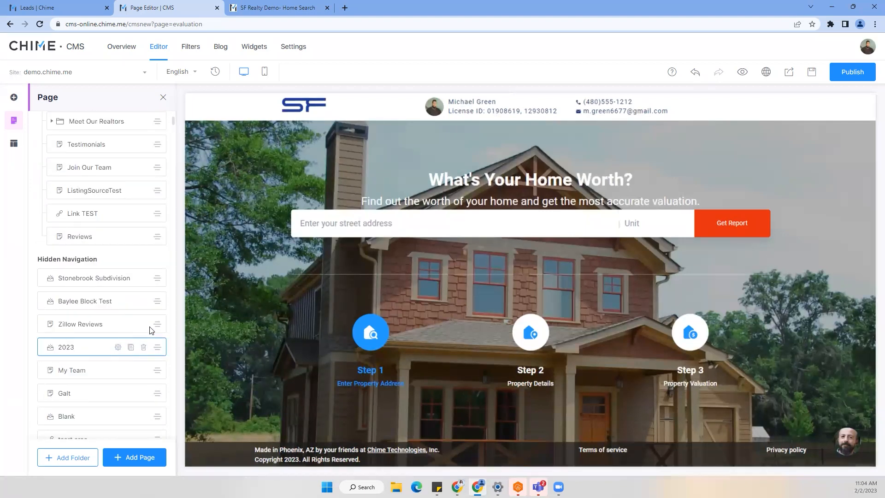
drag(156, 323, 153, 217)
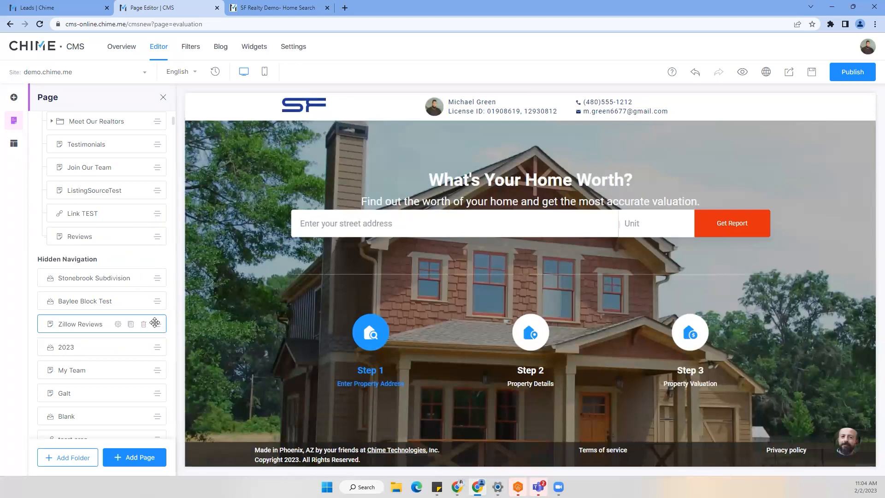
drag(157, 324, 158, 224)
scroll(161, 263, up, 3)
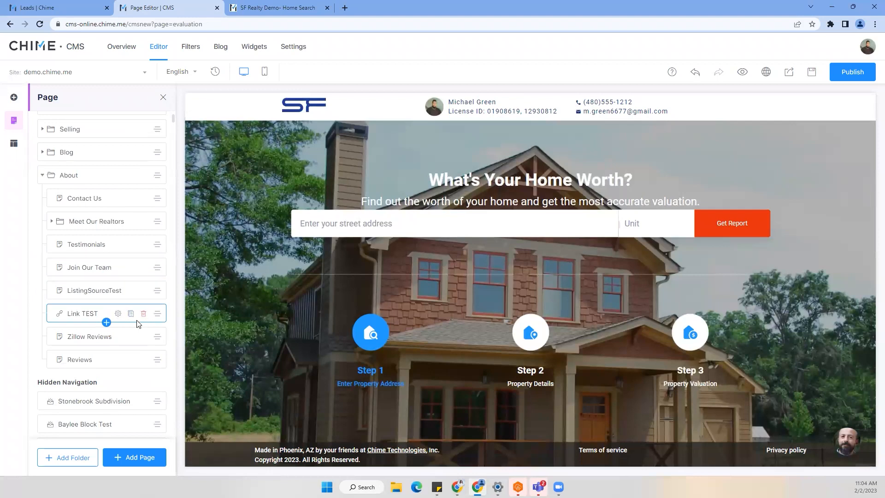
click(44, 177)
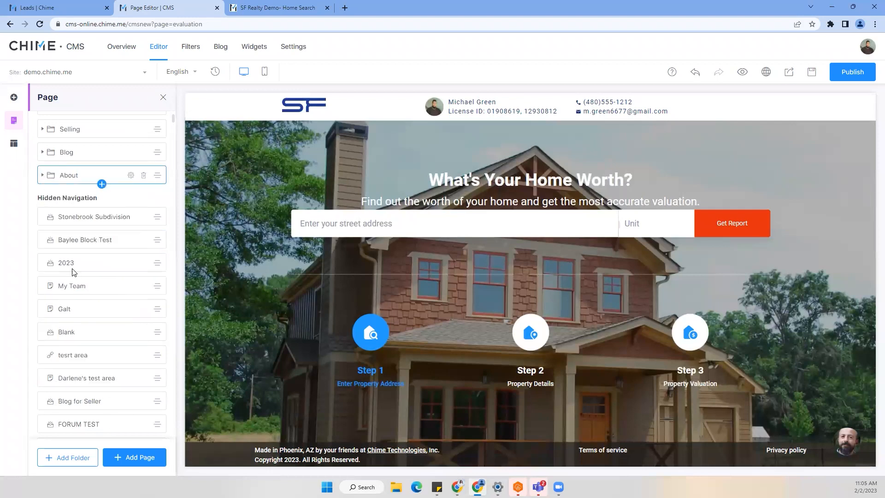
scroll(90, 323, up, 2)
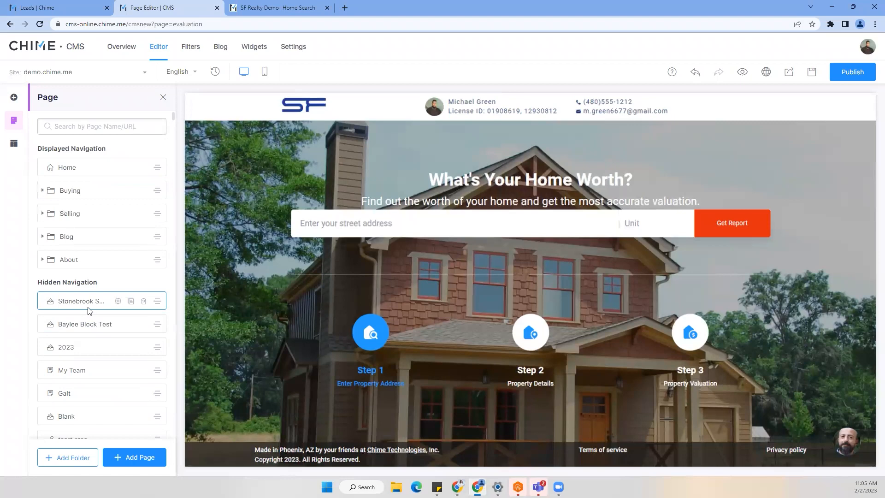
Switch the site to the 1st Template, accept the template change, and close the style settings.
click(14, 146)
click(57, 123)
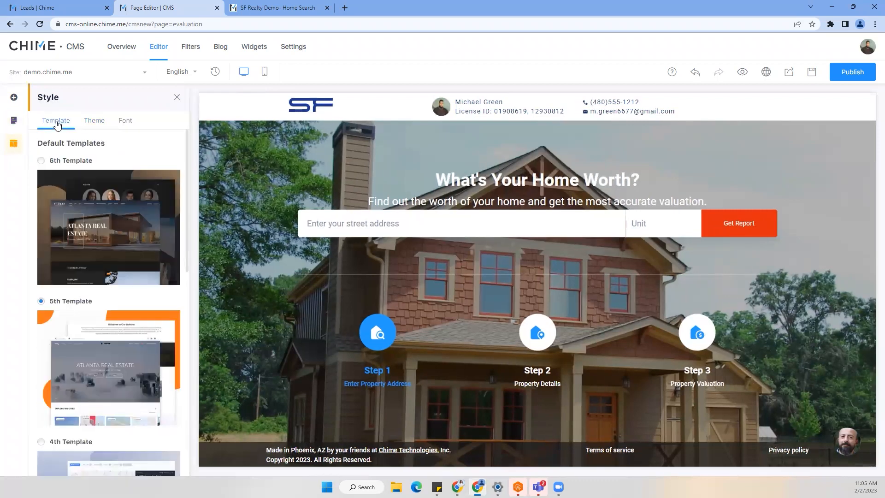
scroll(139, 348, down, 10)
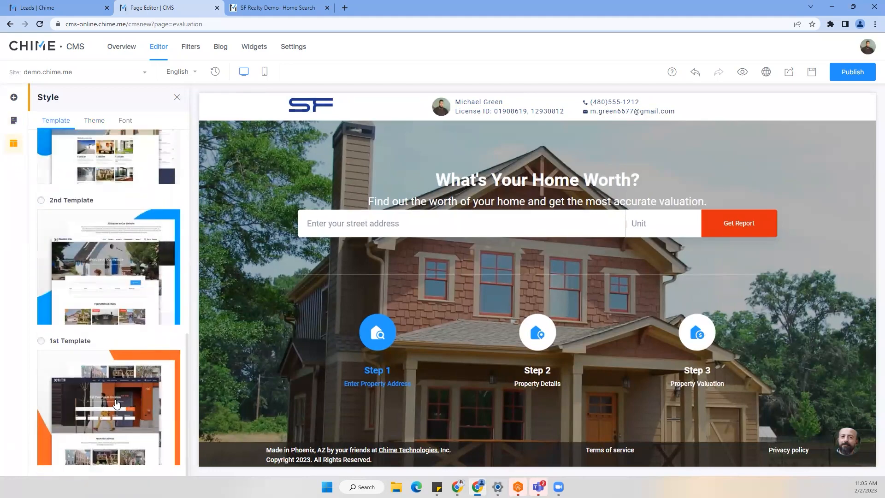
click(41, 341)
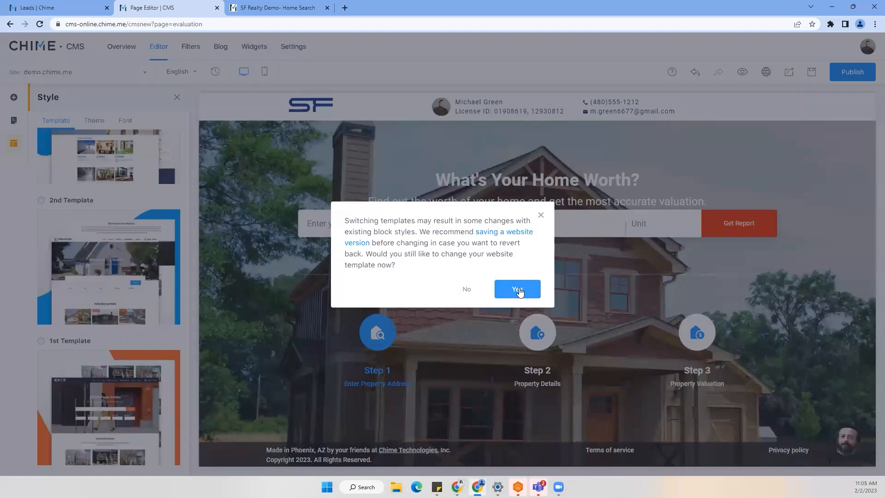
click(516, 289)
scroll(142, 400, up, 10)
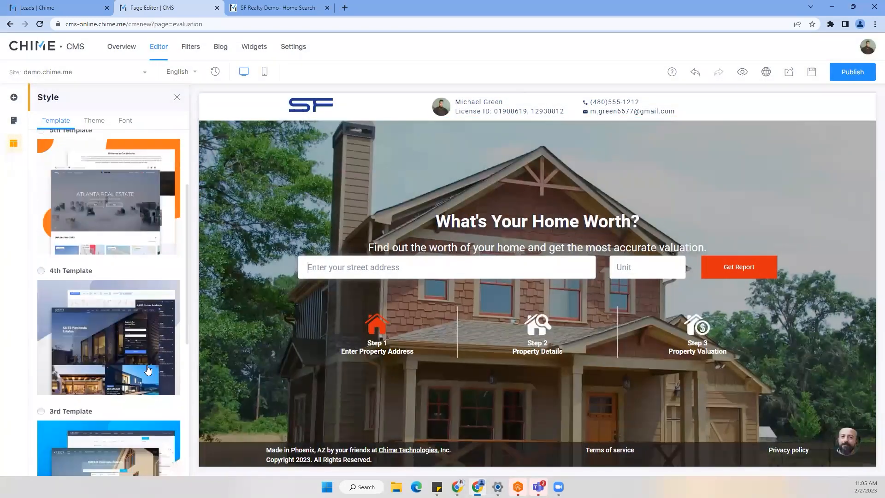
click(177, 97)
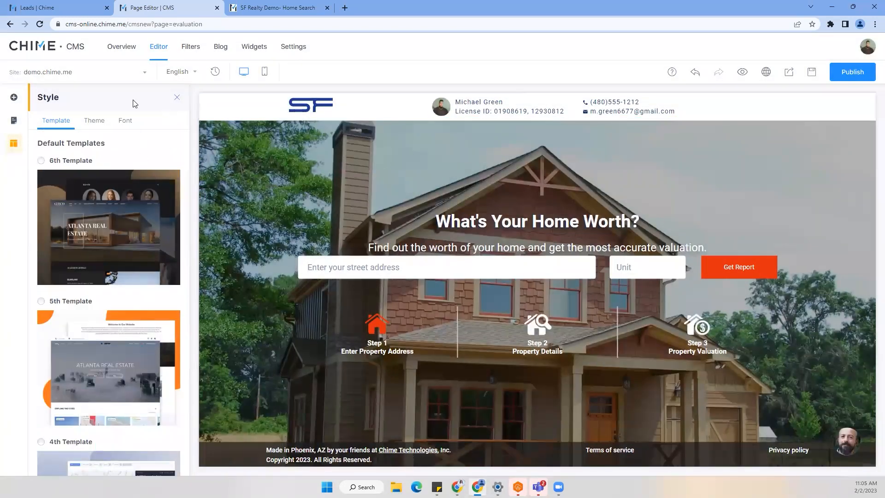
Open the Home page for editing and show the site's default templates.
click(14, 119)
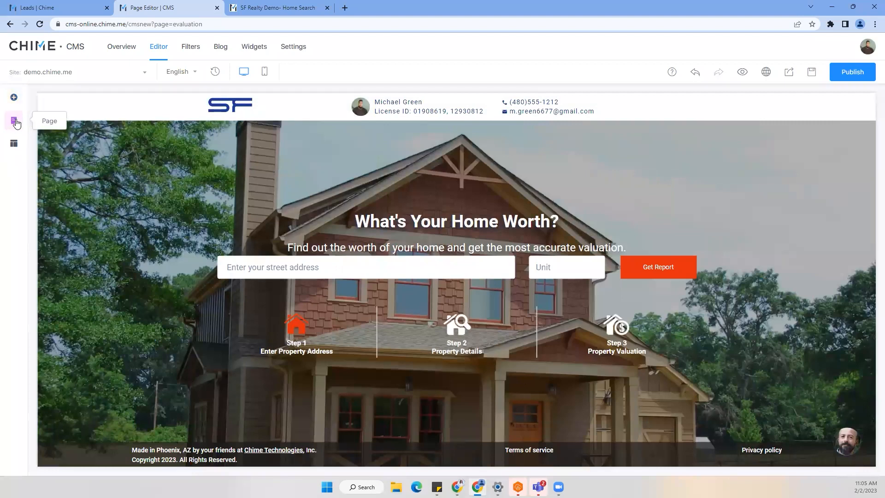
click(72, 168)
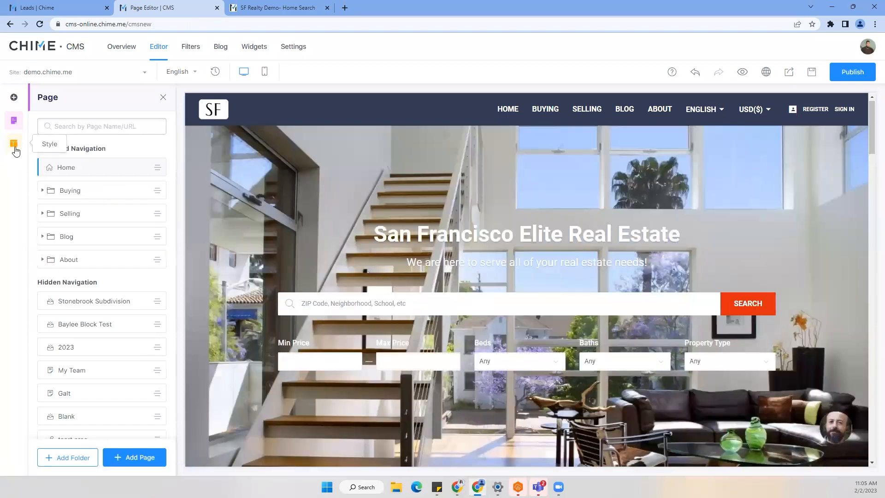
click(14, 146)
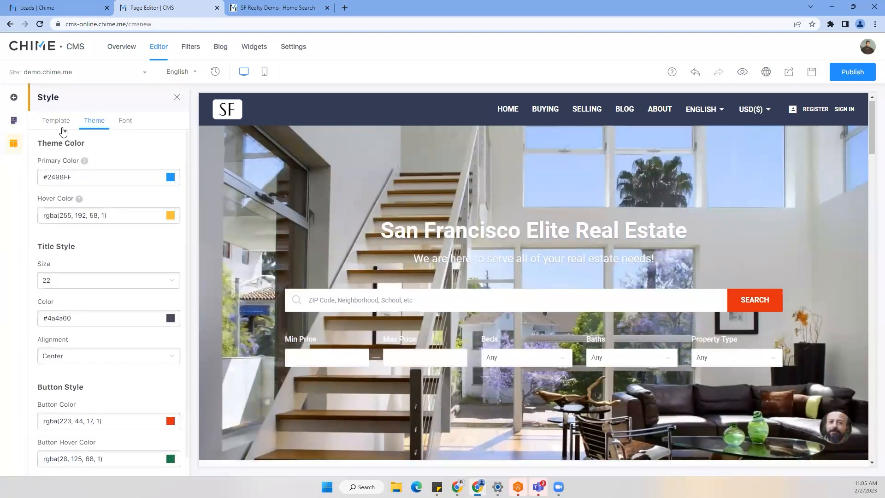
click(59, 126)
Try the 4th Template and the 3rd Template on the site, accepting each template change.
scroll(91, 239, down, 4)
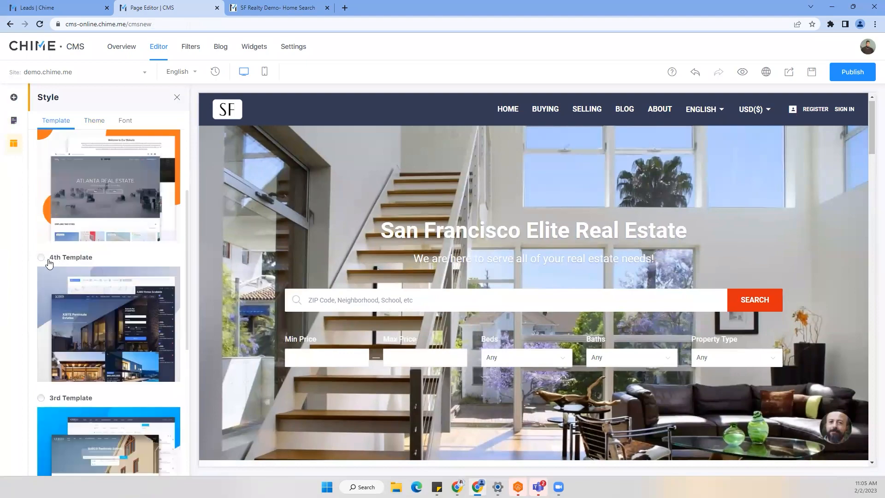
click(42, 258)
click(517, 287)
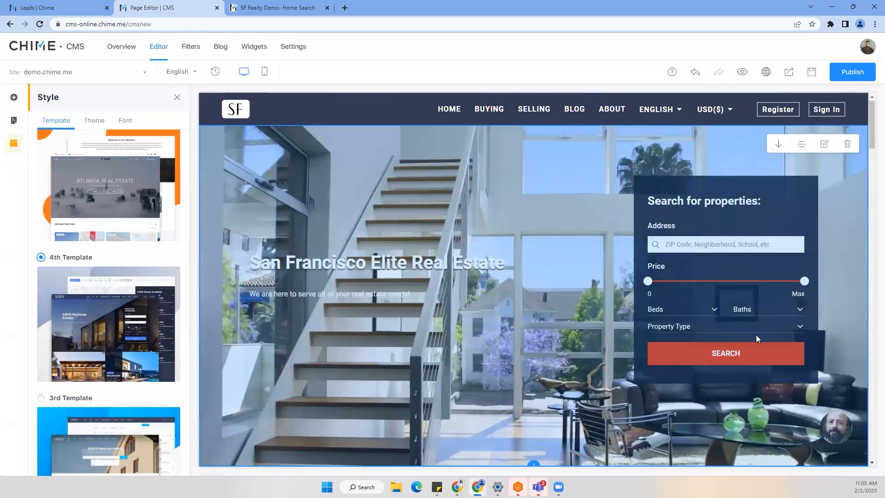
scroll(39, 281, down, 3)
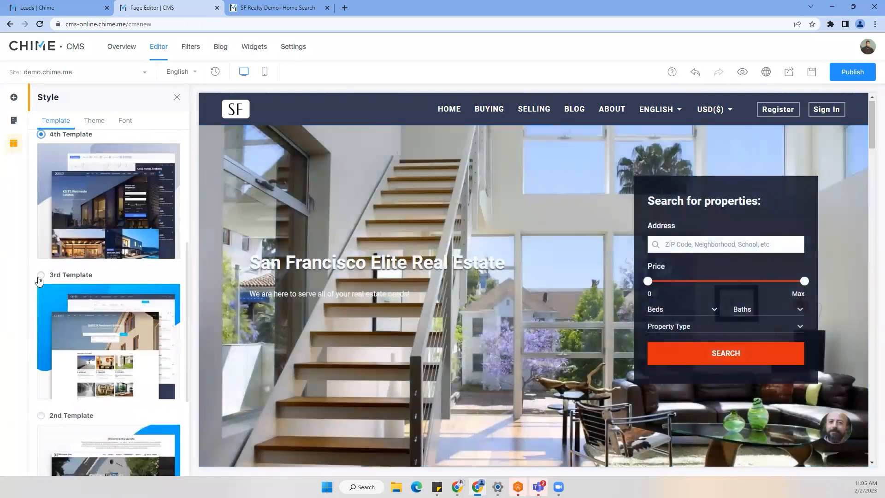
click(41, 275)
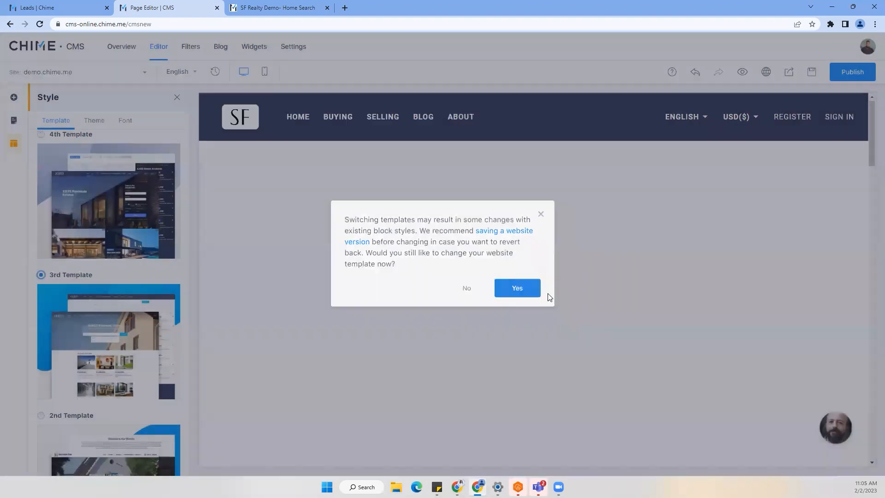
click(538, 292)
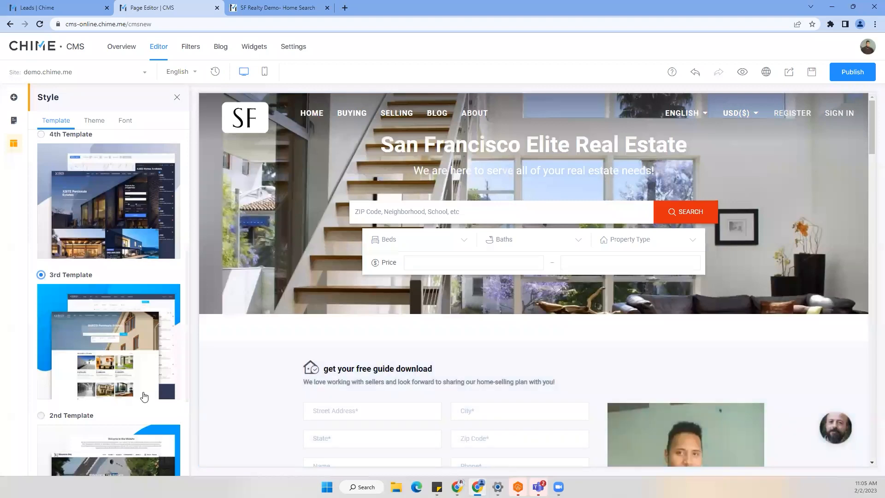
Switch the site to the 6th Template and accept the template change.
scroll(148, 396, down, 1)
scroll(148, 396, down, 2)
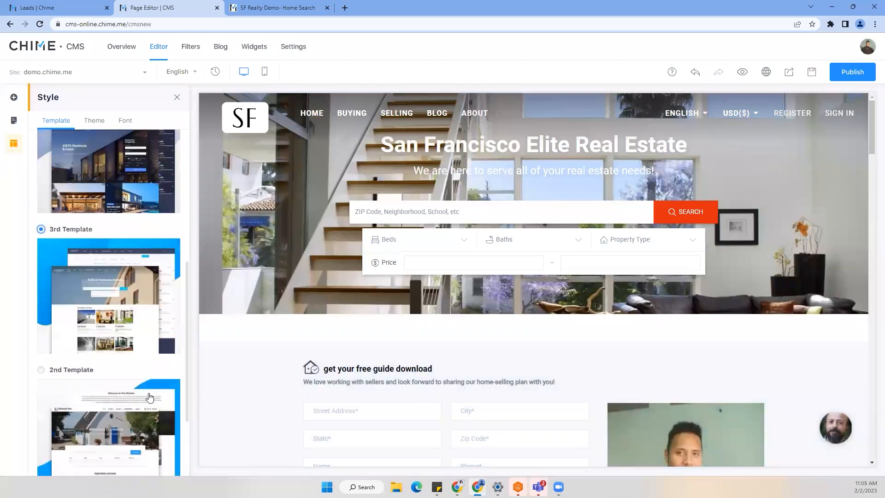
scroll(102, 221, up, 15)
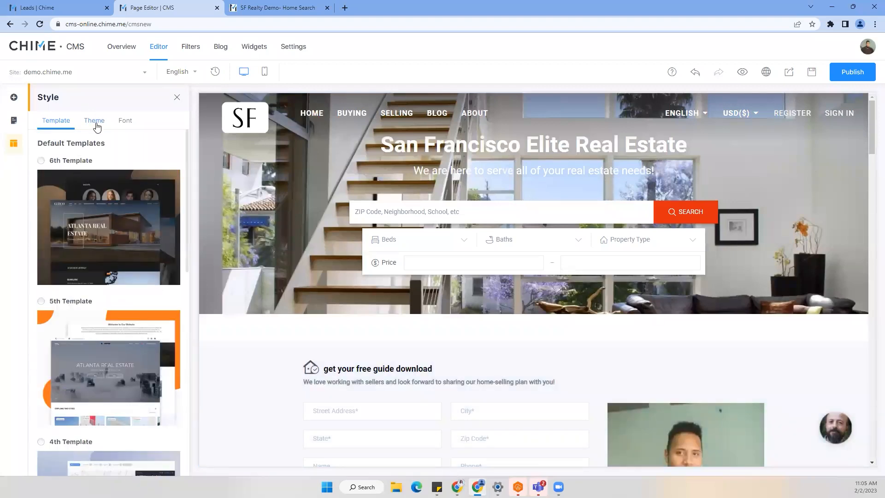
click(40, 161)
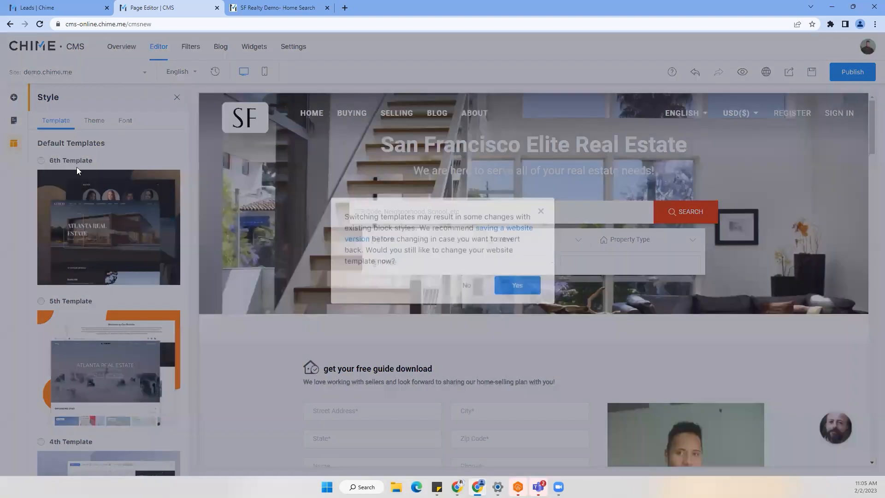
click(514, 300)
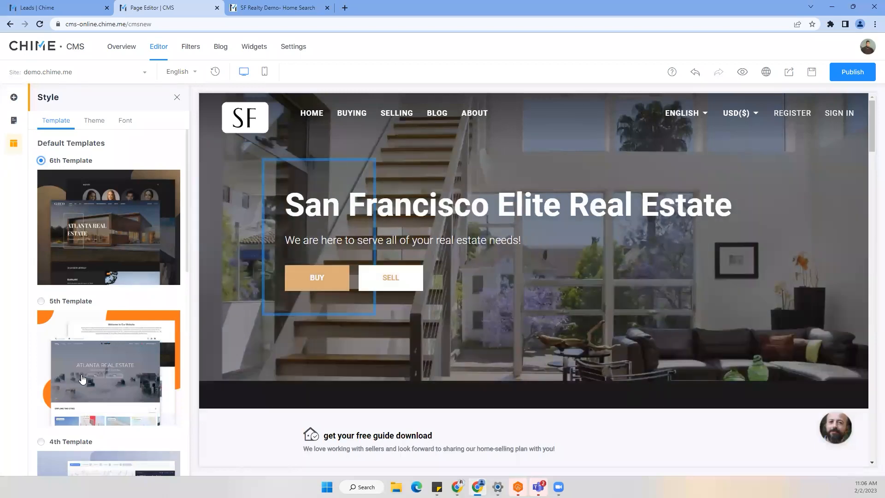
Set the theme's Button Color to dark blue, rgba(23, 43, 129, 1), and check the homepage's Submit button.
click(95, 121)
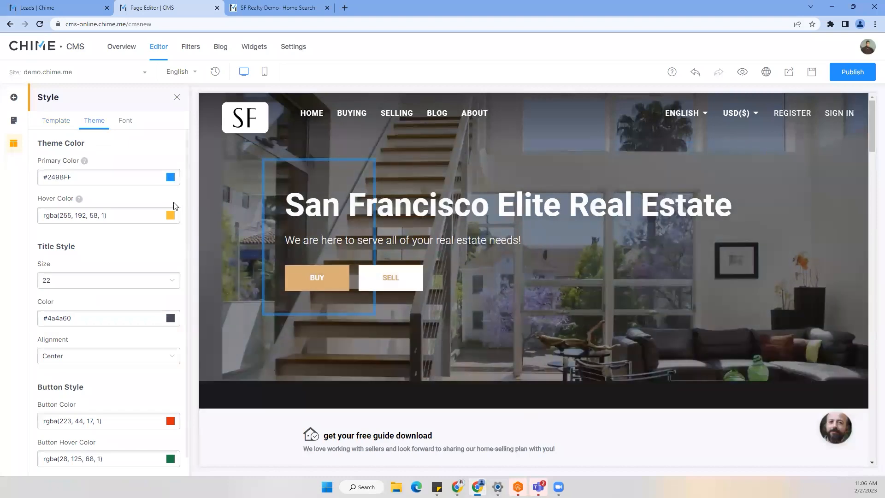
scroll(340, 332, down, 6)
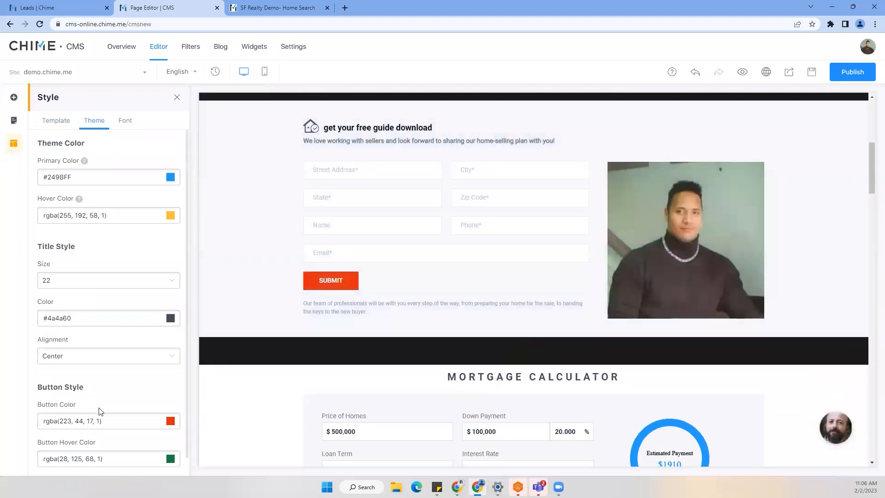
scroll(147, 387, down, 1)
click(170, 383)
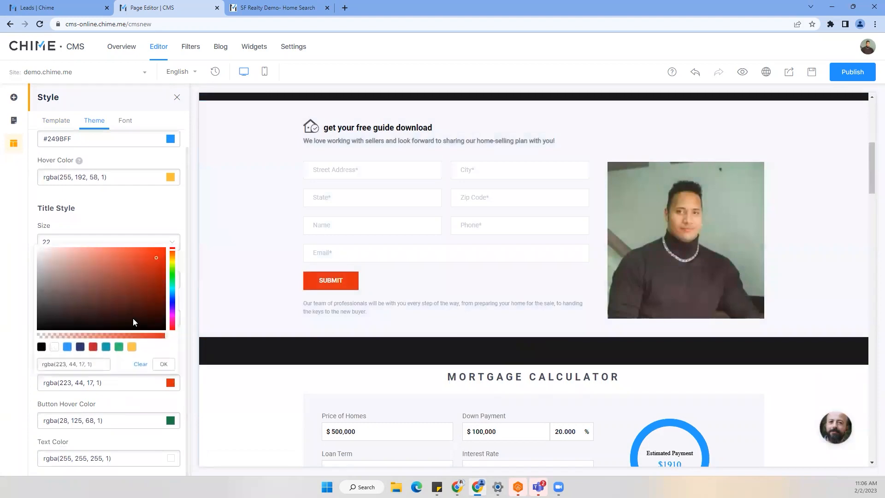
click(172, 300)
click(142, 288)
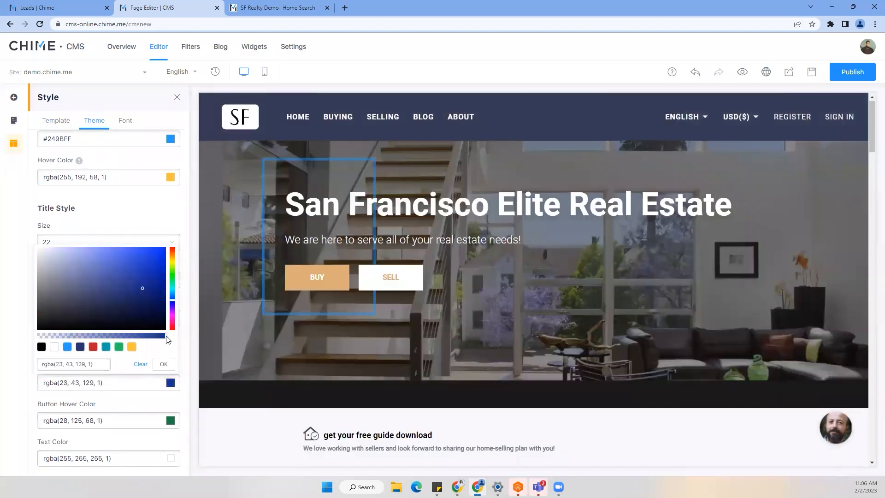
click(163, 364)
scroll(260, 382, down, 3)
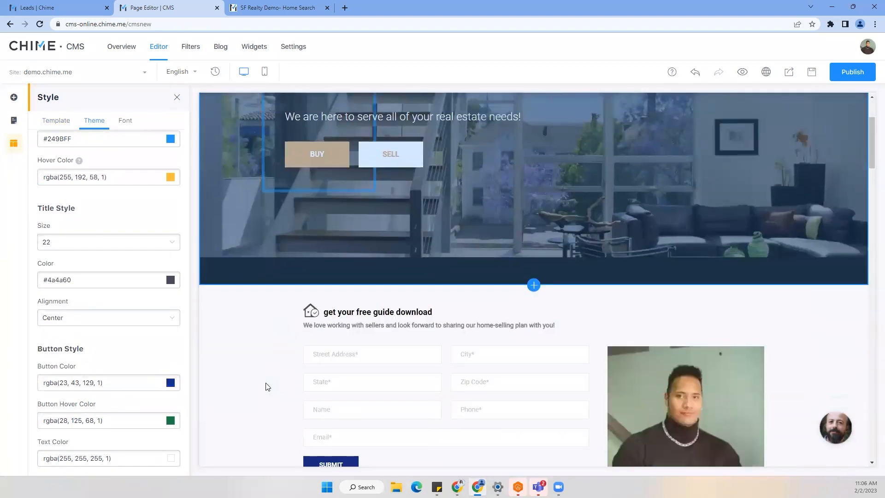
scroll(265, 386, down, 2)
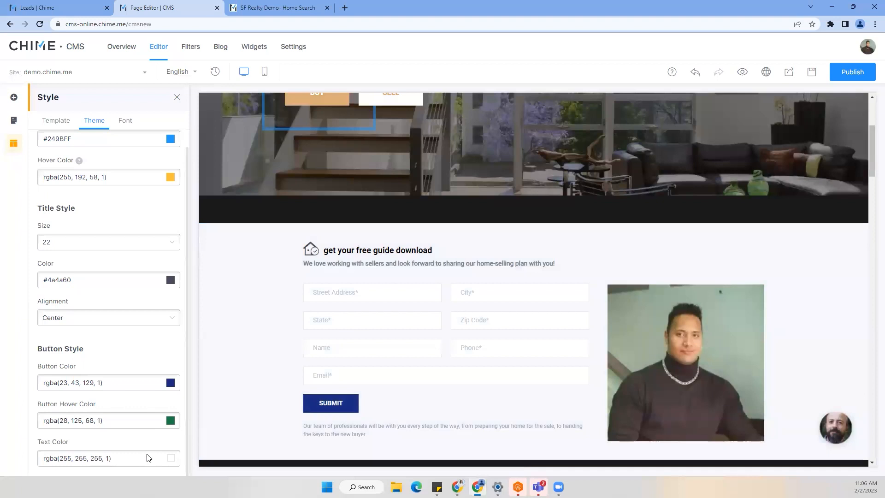
Look through the site's theme colors, font styles and template choices.
scroll(127, 440, up, 2)
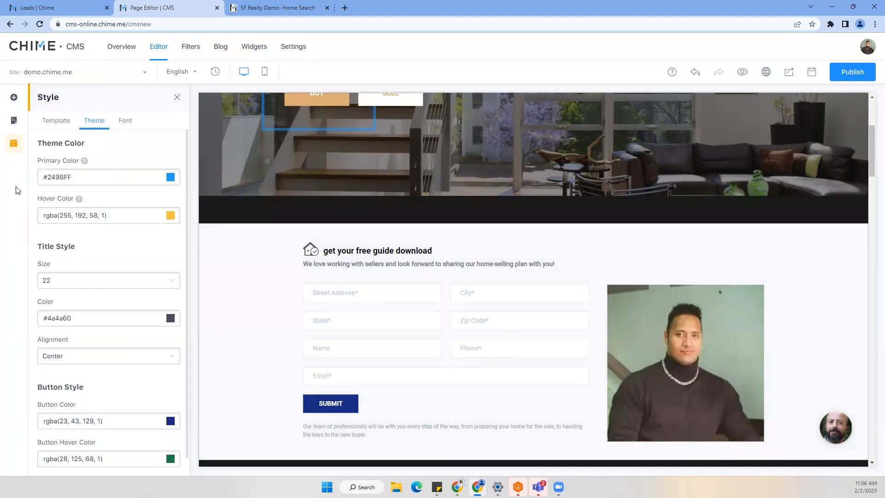
click(128, 124)
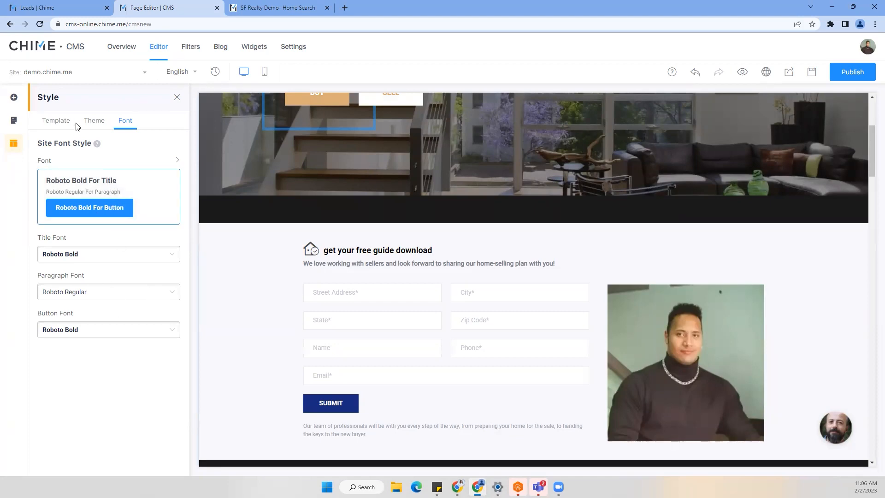
click(94, 121)
click(56, 120)
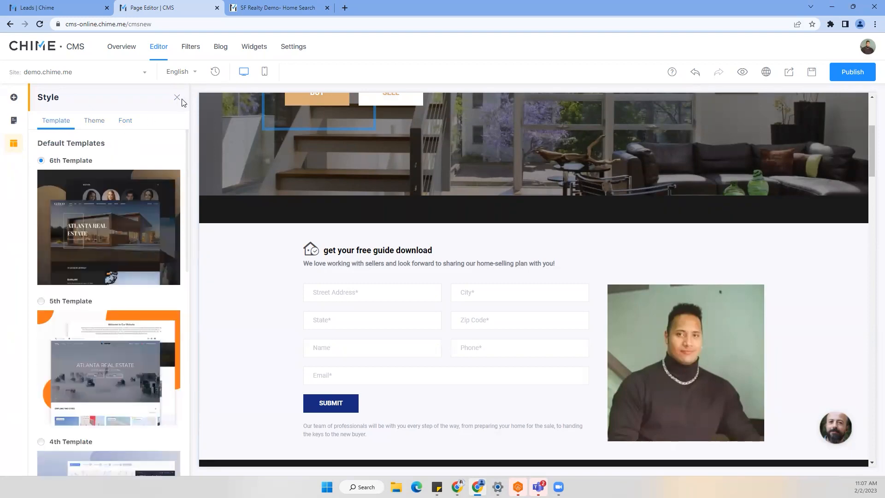
Close the style settings and look over the restyled homepage down to the free guide download form.
click(178, 98)
scroll(181, 341, up, 5)
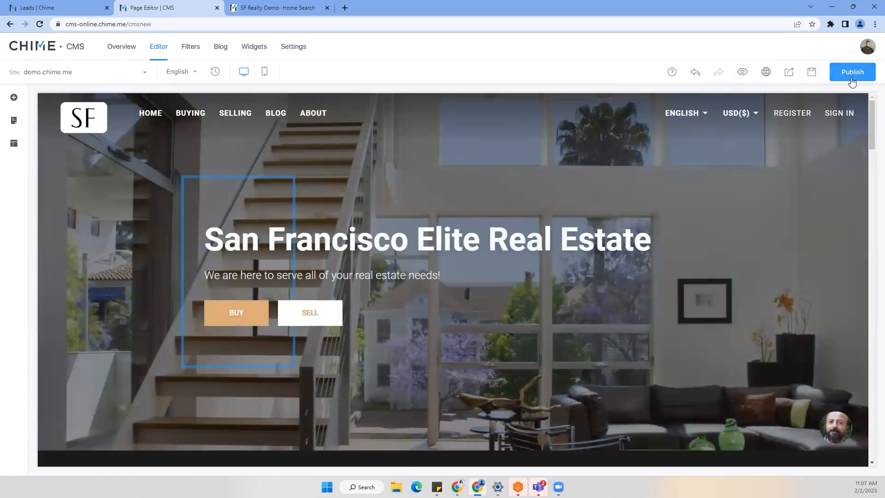
scroll(534, 180, down, 6)
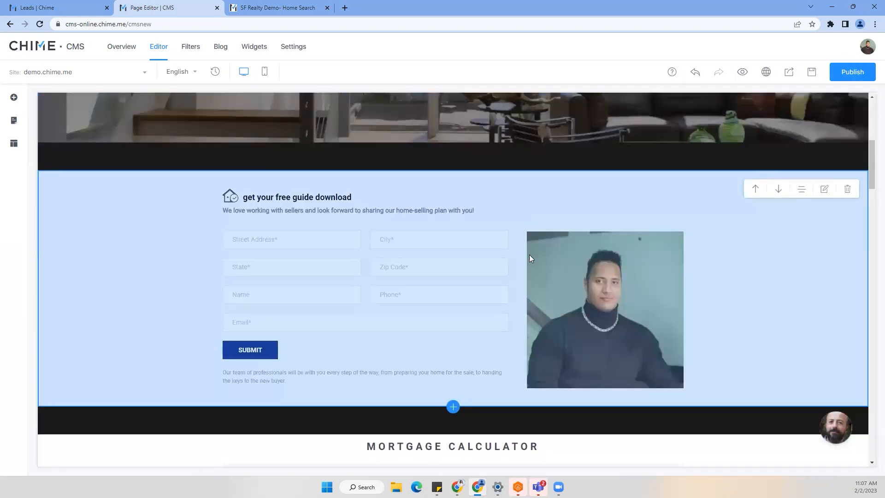
scroll(529, 259, up, 6)
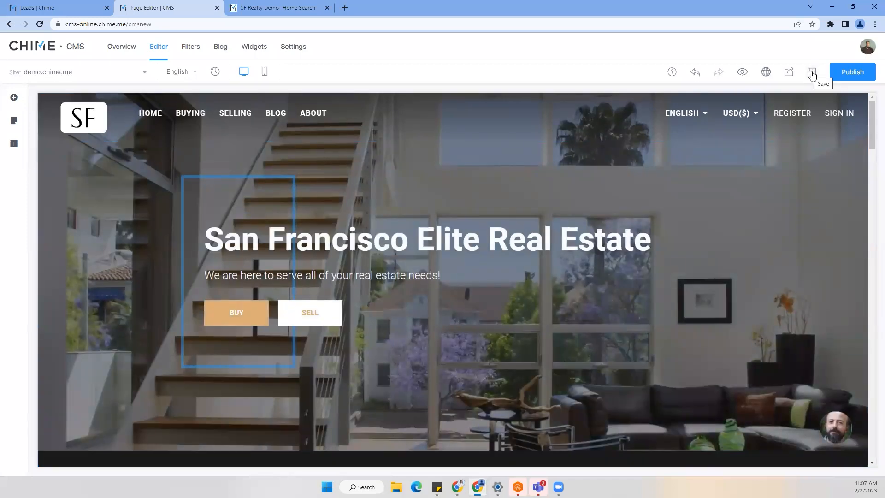
Review the list of saved site versions without restoring one, and glance over the homepage.
click(214, 73)
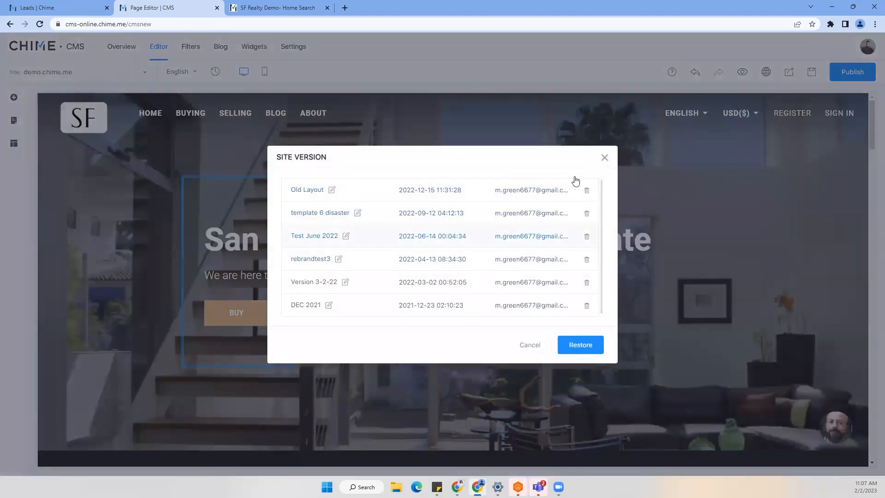
click(603, 158)
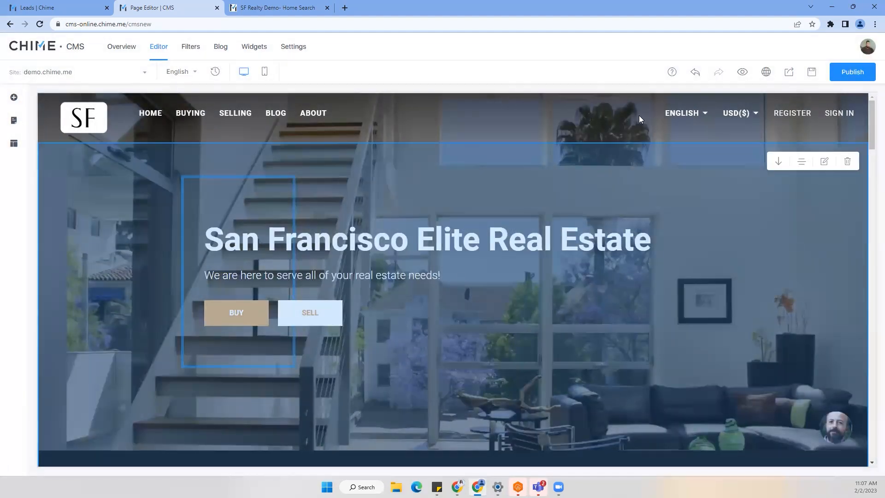
click(214, 73)
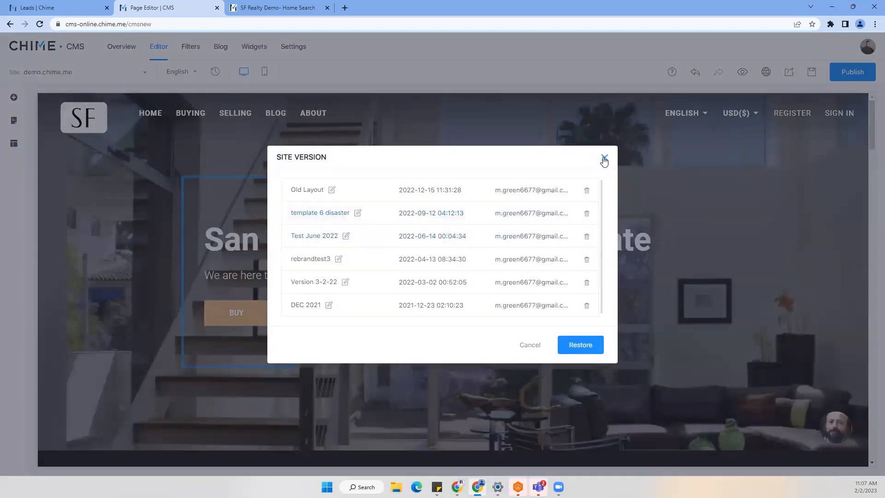
click(603, 160)
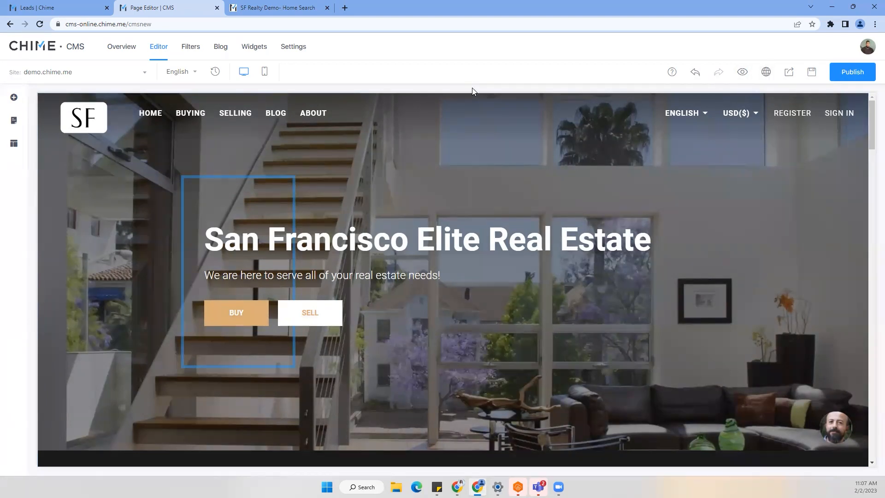
scroll(381, 297, down, 4)
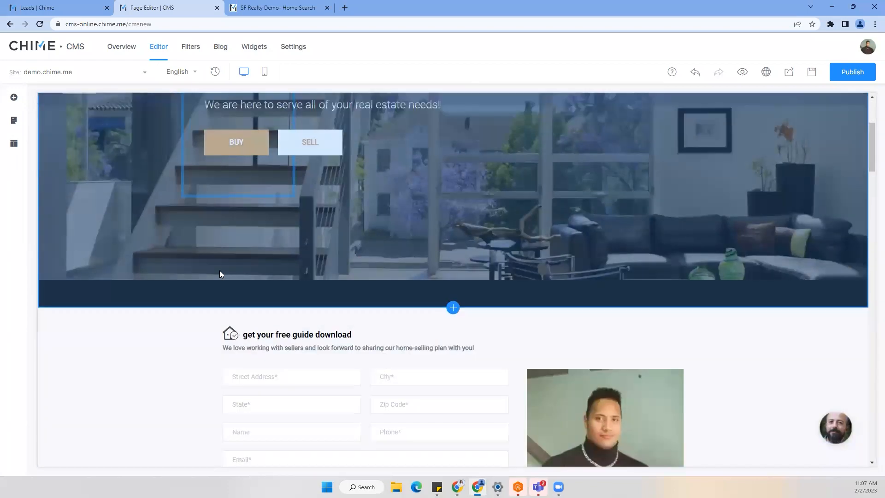
scroll(219, 272, up, 4)
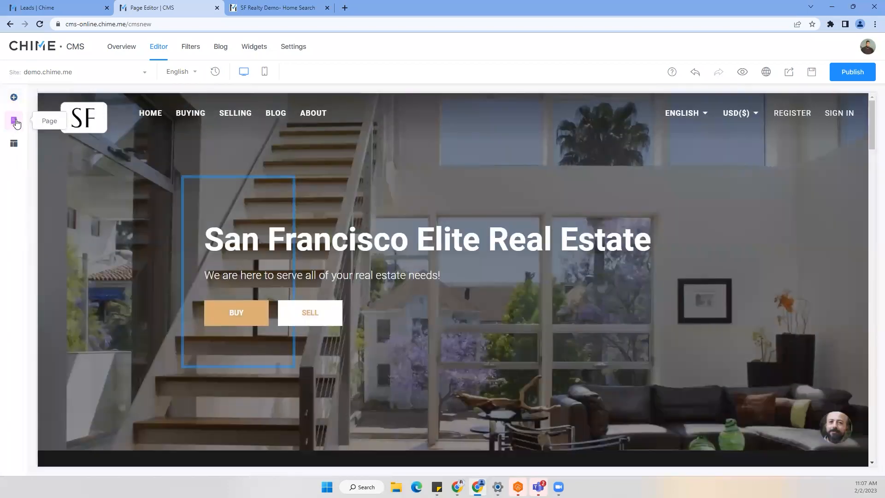
Show the site's page list and view the QR code for sharing the current Home page.
click(15, 122)
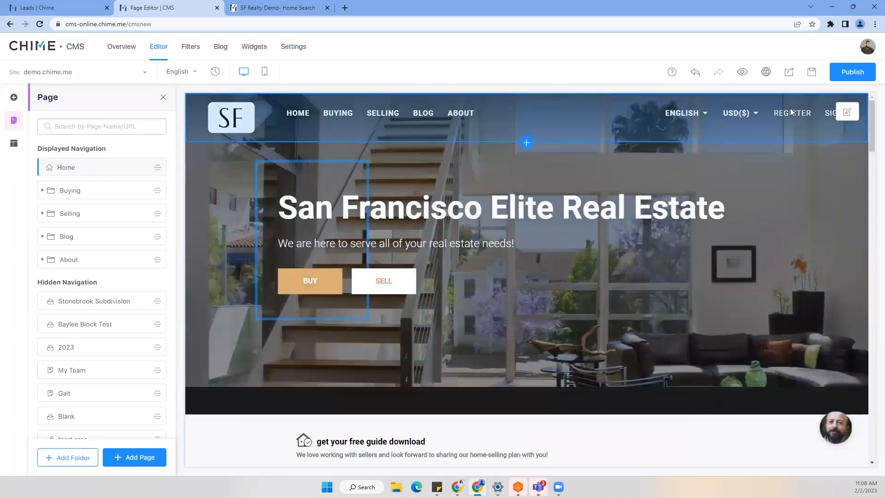
click(789, 72)
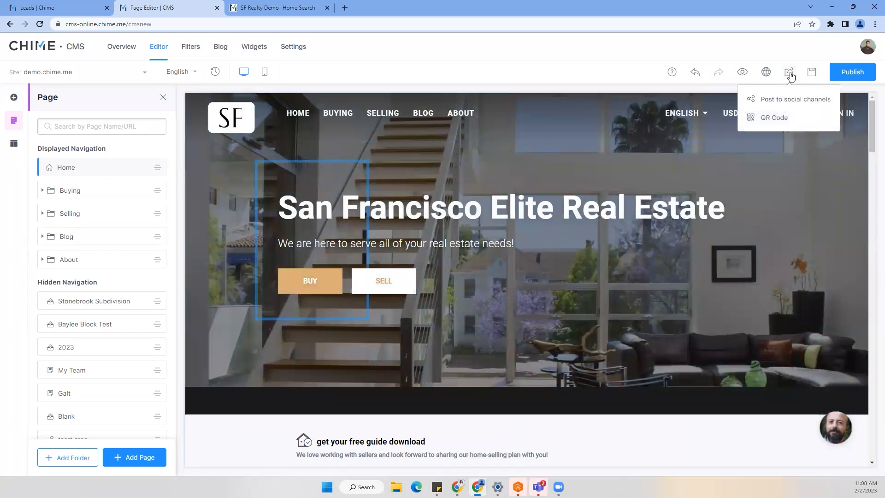
click(786, 122)
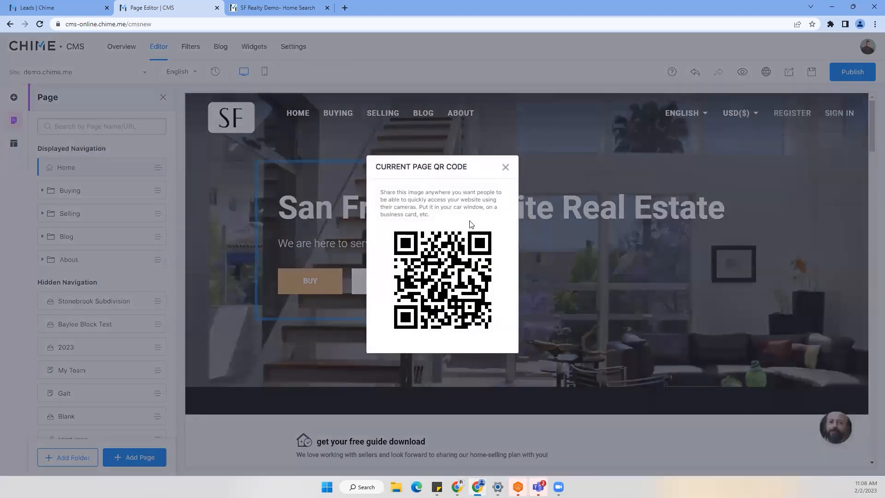
click(505, 168)
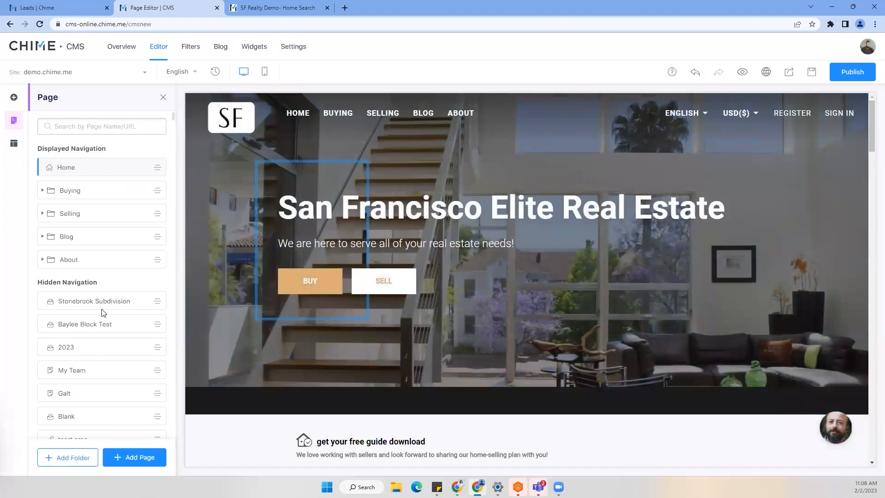
Browse the page templates offered for a new page, including Listings, Home Valuation, Featured Area and Blank, without adding one.
click(135, 463)
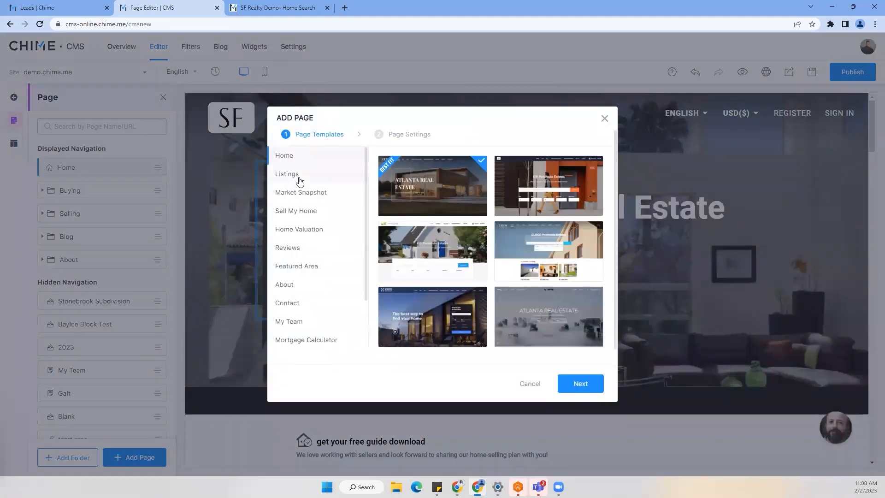
click(299, 179)
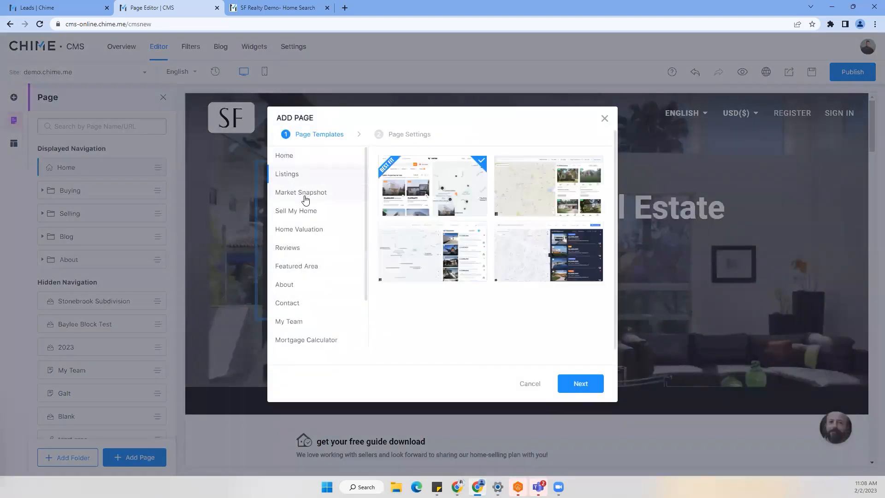
click(313, 231)
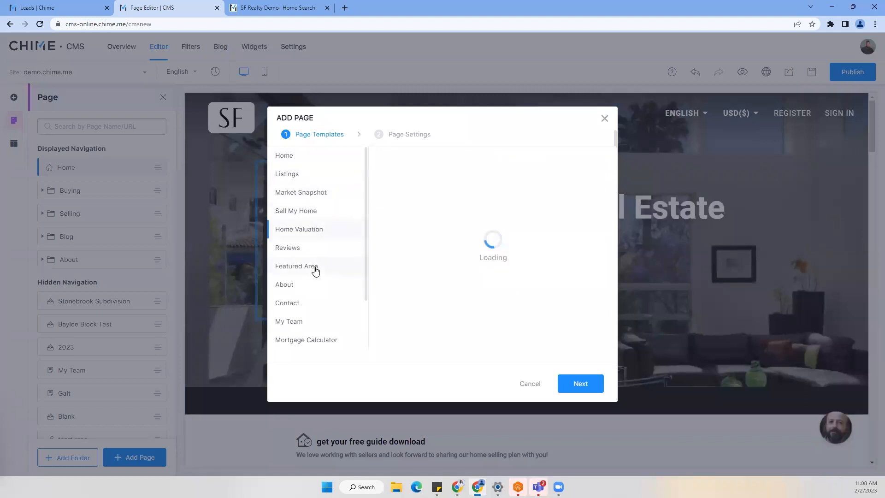
click(315, 270)
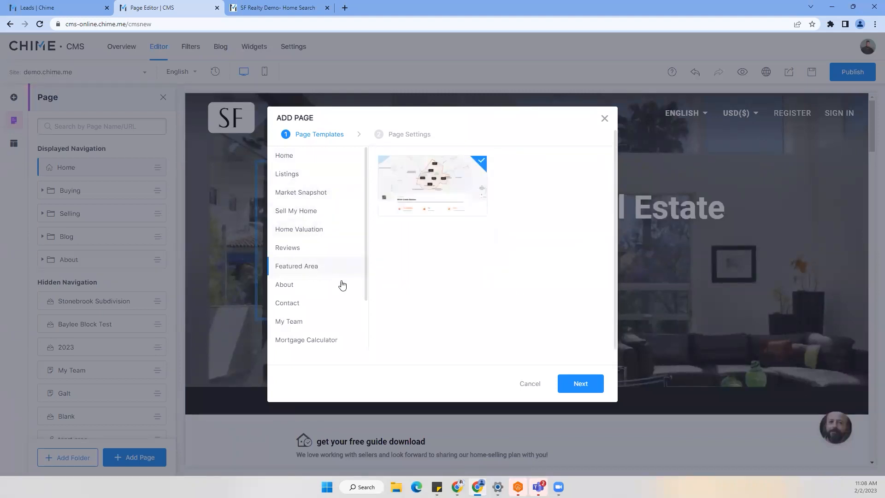
scroll(325, 293, down, 3)
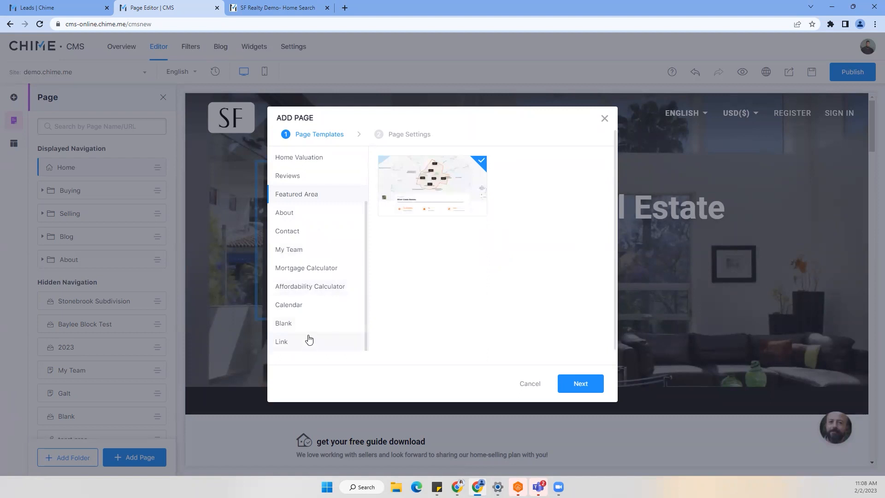
scroll(318, 322, up, 3)
scroll(320, 320, down, 3)
click(300, 326)
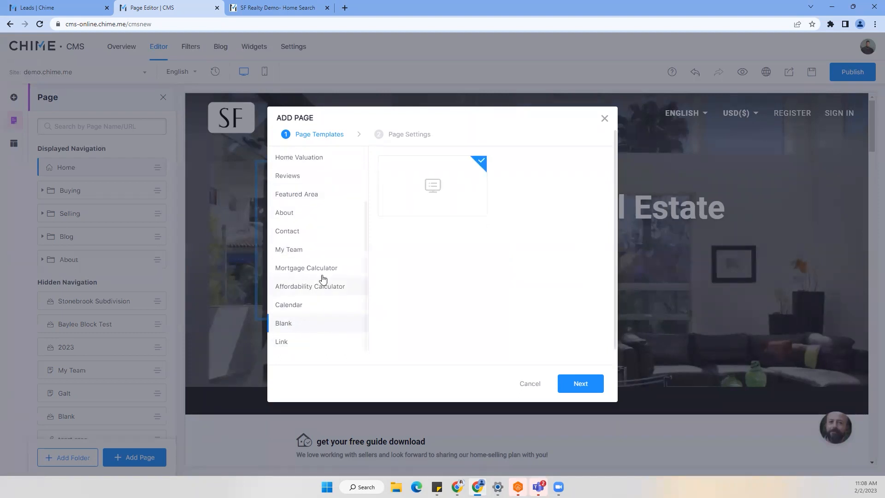
scroll(319, 278, up, 3)
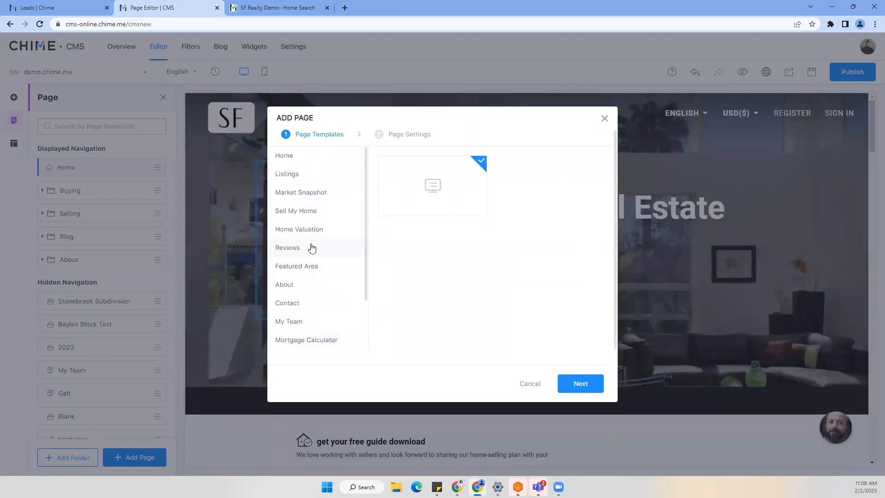
click(525, 383)
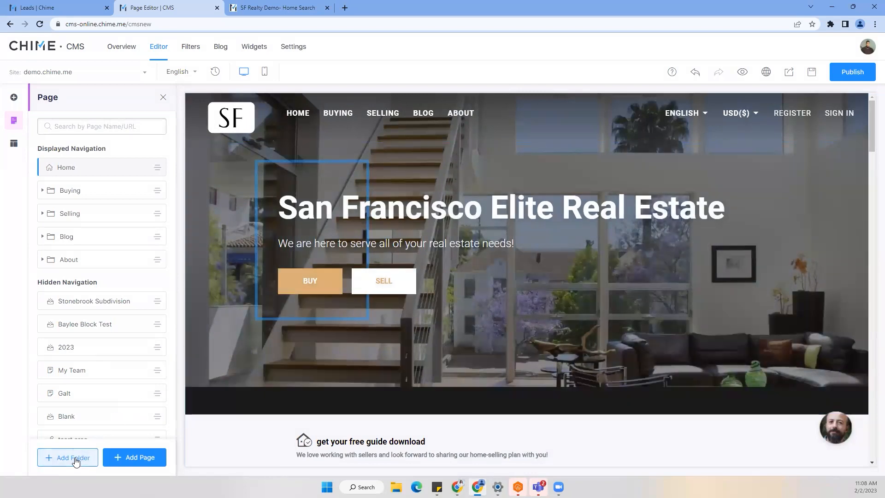
Add a navigation folder named "Meet The Team" and move it into the displayed navigation below About.
click(76, 460)
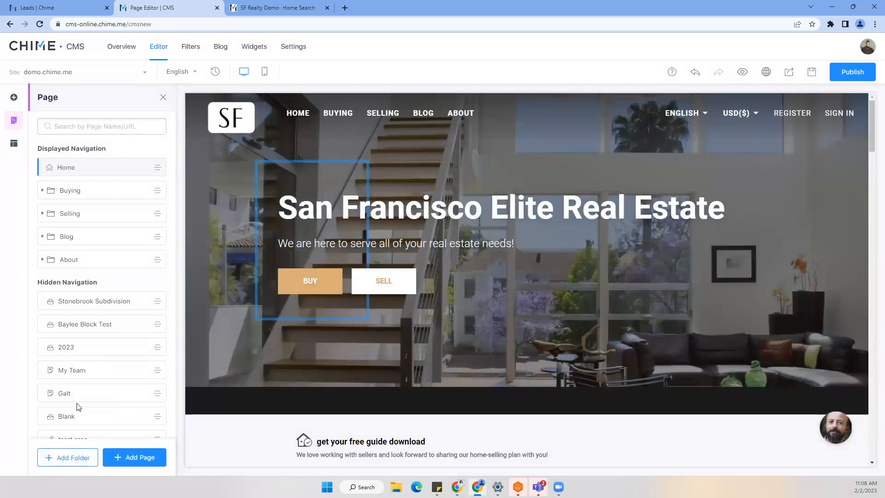
click(72, 457)
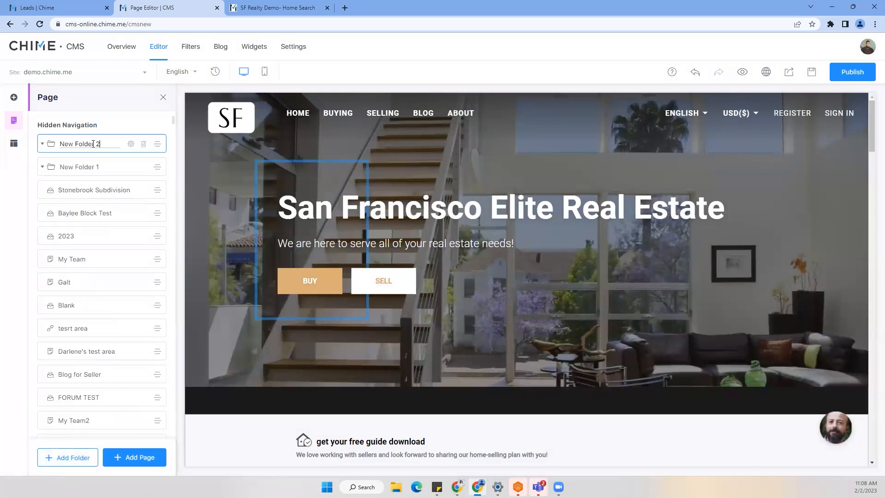
drag(103, 143, 75, 145)
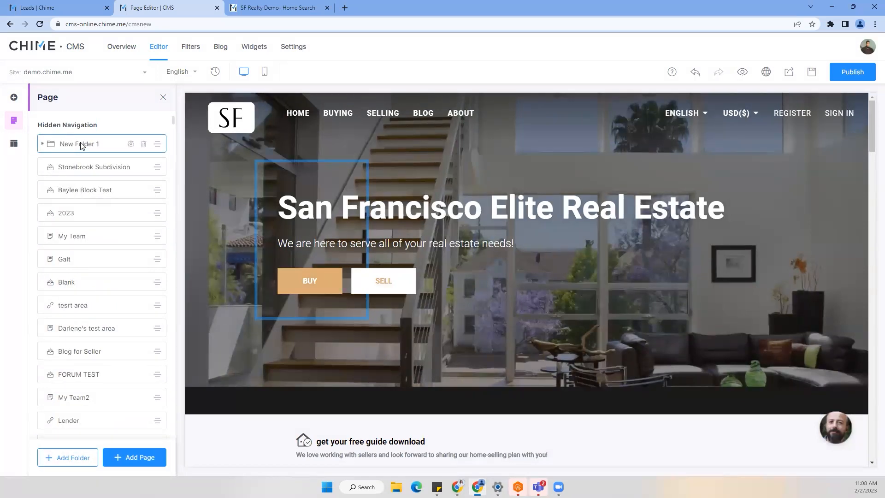
click(82, 144)
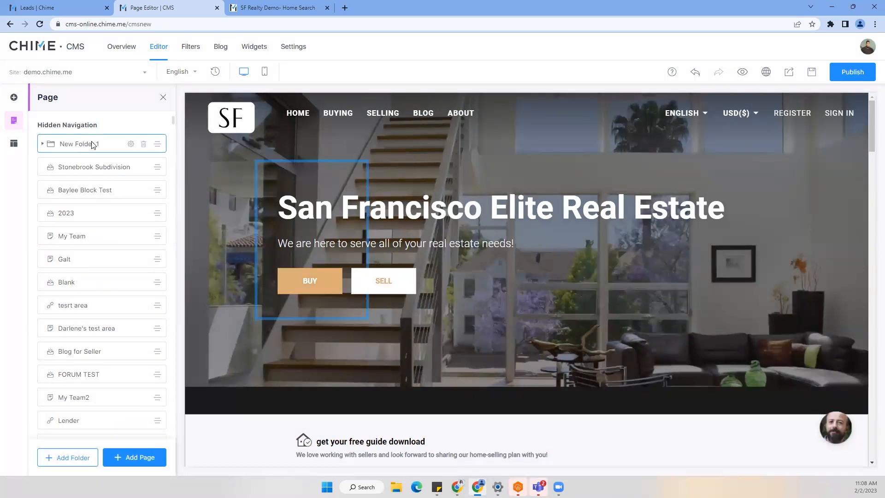
click(131, 144)
text(Meet Y)
key(BackSpace)
text(The Team)
key(Return)
drag(128, 143, 70, 242)
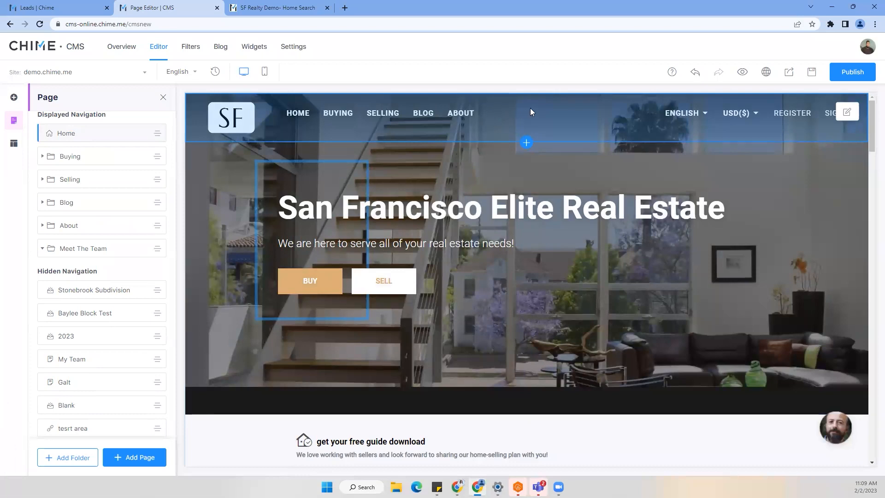
Look at the My Team page templates and their page settings without saving a page, and close the page list.
click(105, 255)
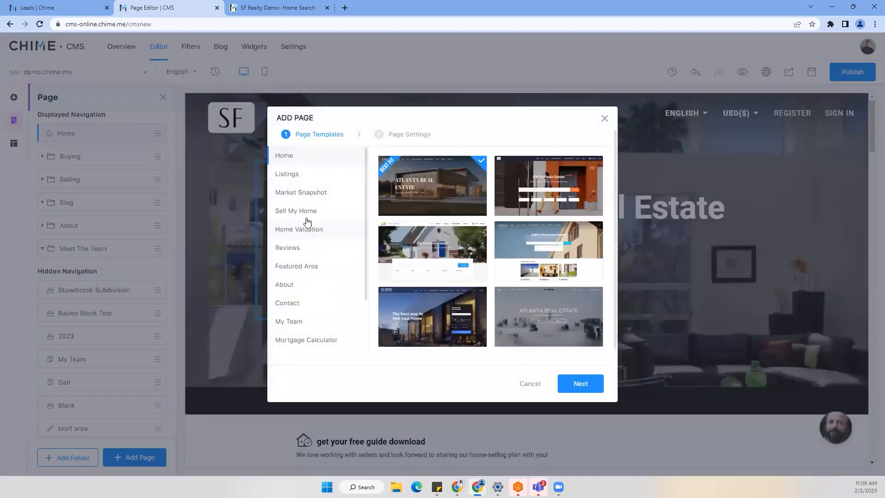
click(310, 321)
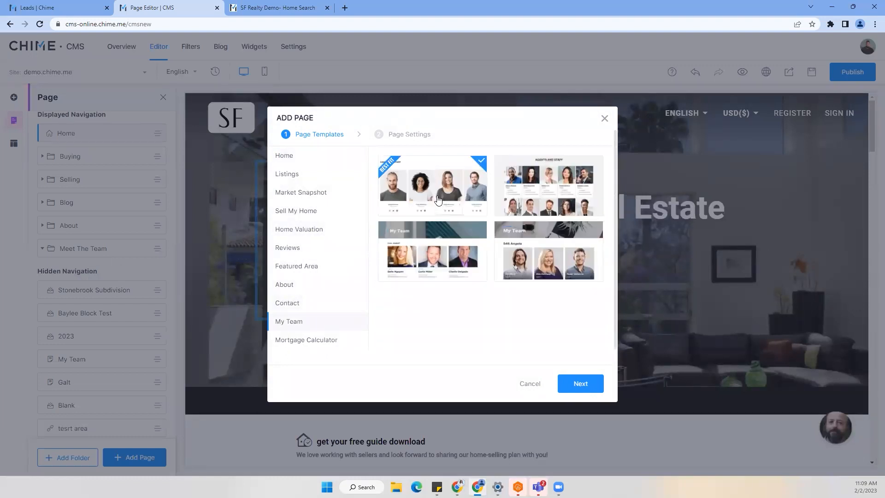
click(587, 386)
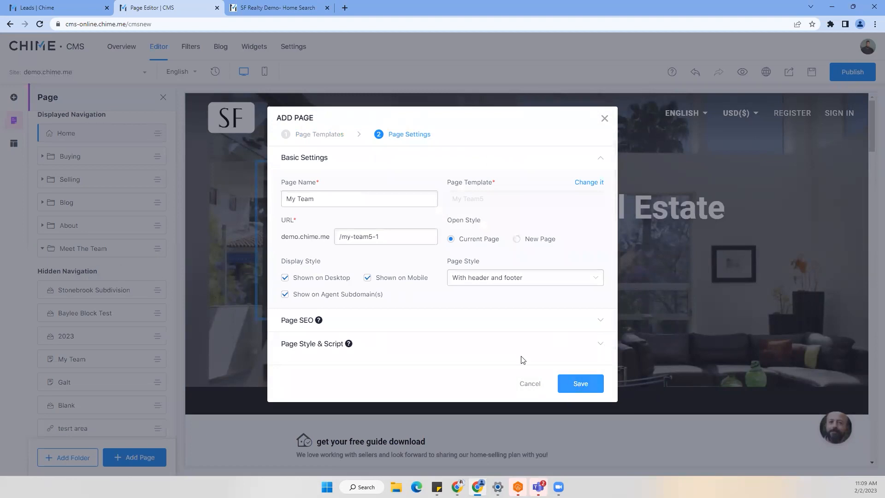
click(538, 385)
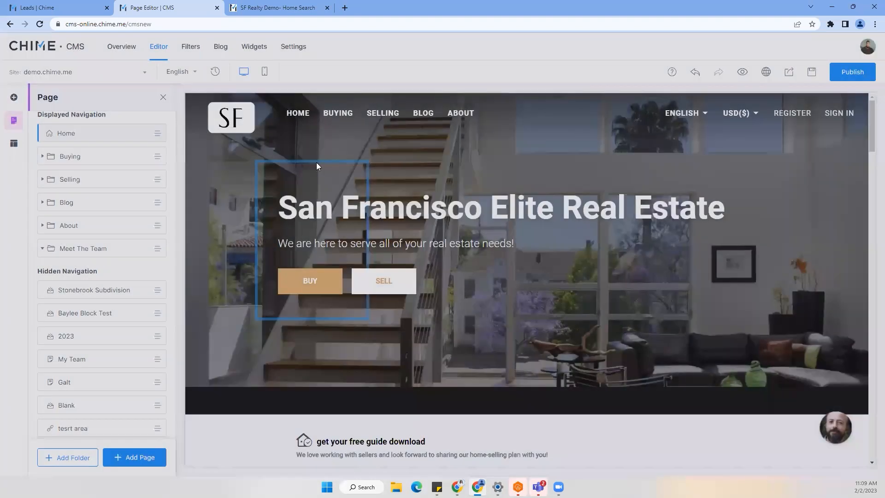
click(162, 98)
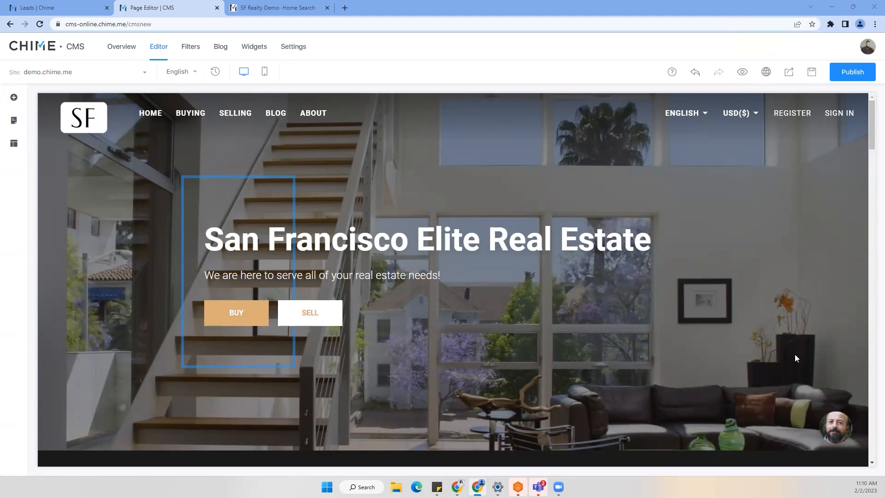
Switch to the main Chime site and view the Agent Website add-on under the Marketplace's IDX Website category.
click(13, 10)
click(412, 54)
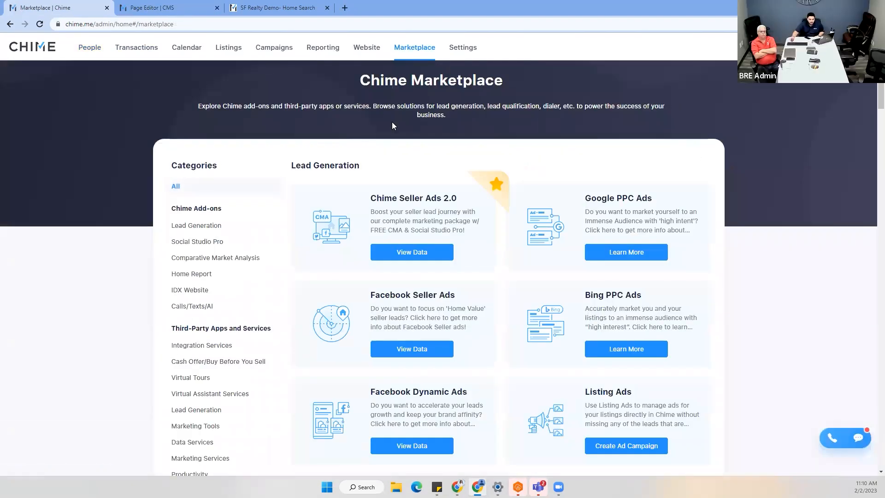
click(217, 293)
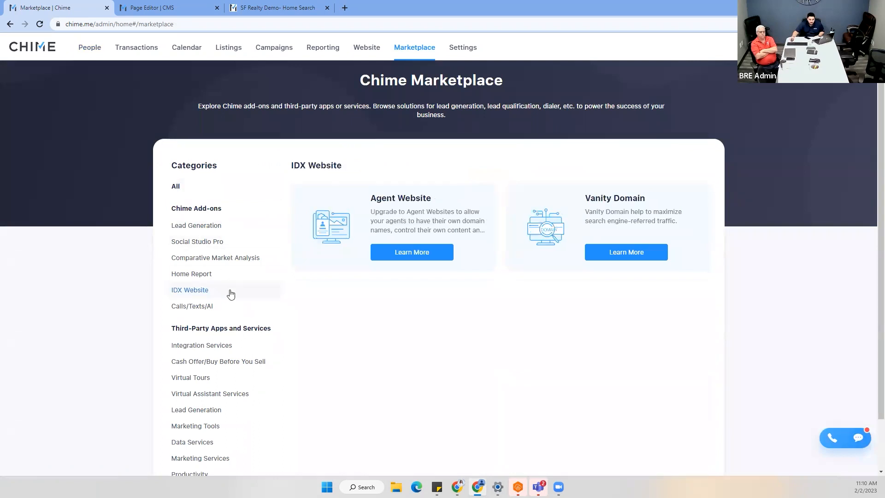
click(395, 254)
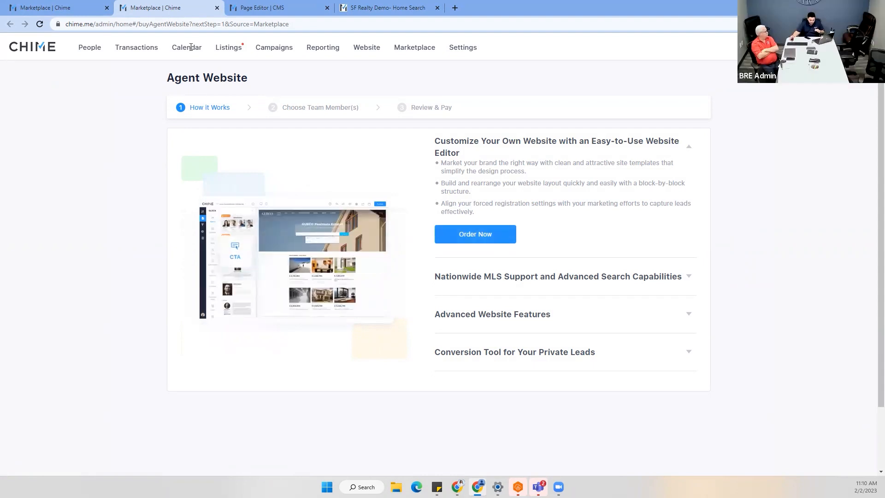
View the overview of the newnamehere.chime.me subdomain from the CMS site list, and return to the Marketplace.
click(74, 8)
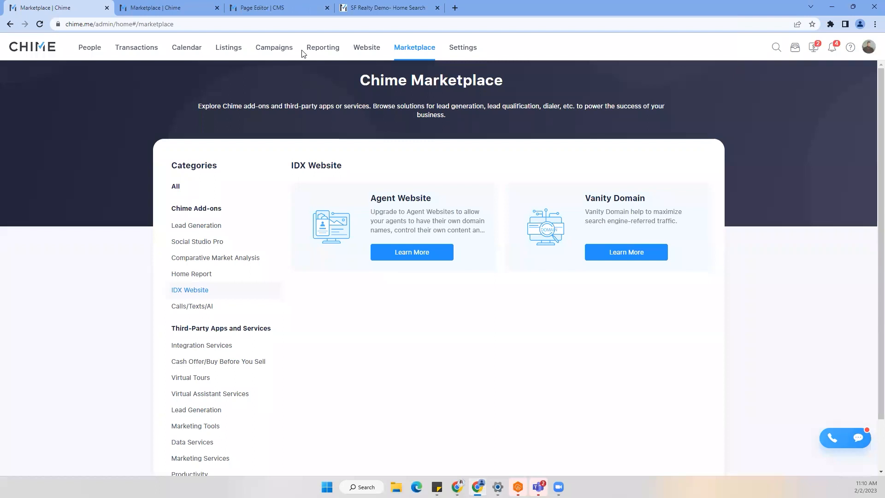
click(363, 51)
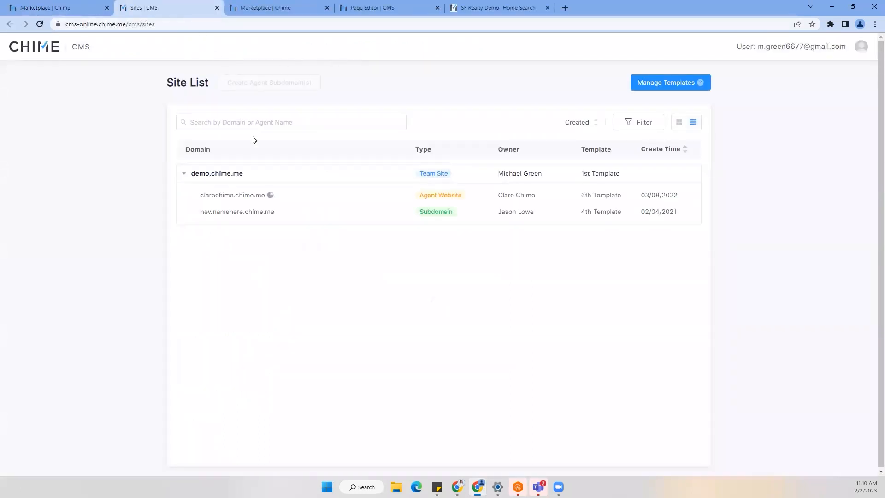
click(240, 212)
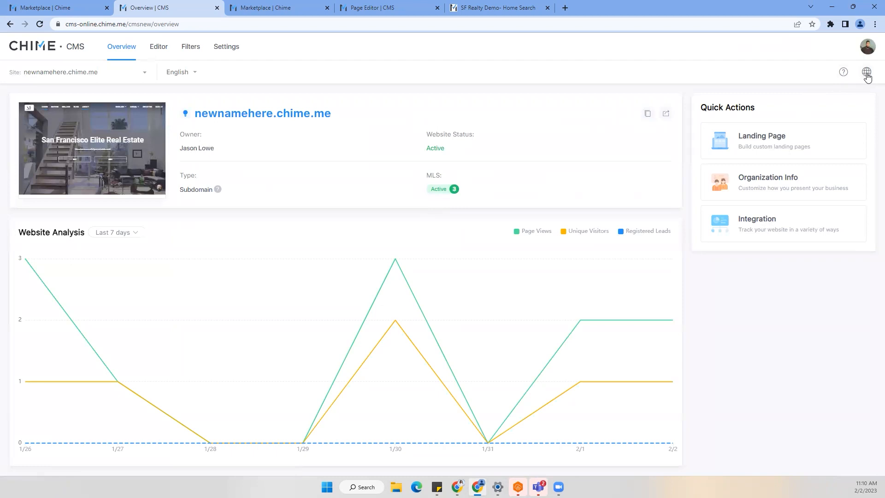
click(76, 9)
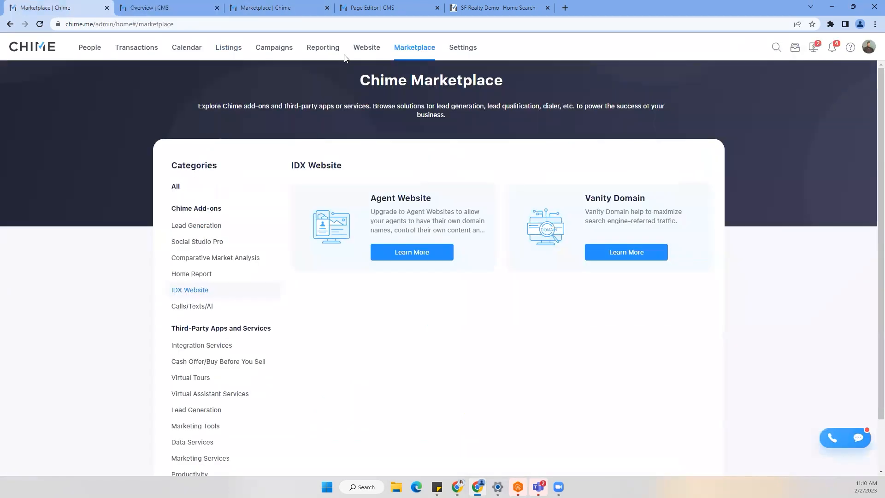
Look over the newnamehere.chime.me subdomain's overview from the CMS site list and open its domain settings.
click(361, 49)
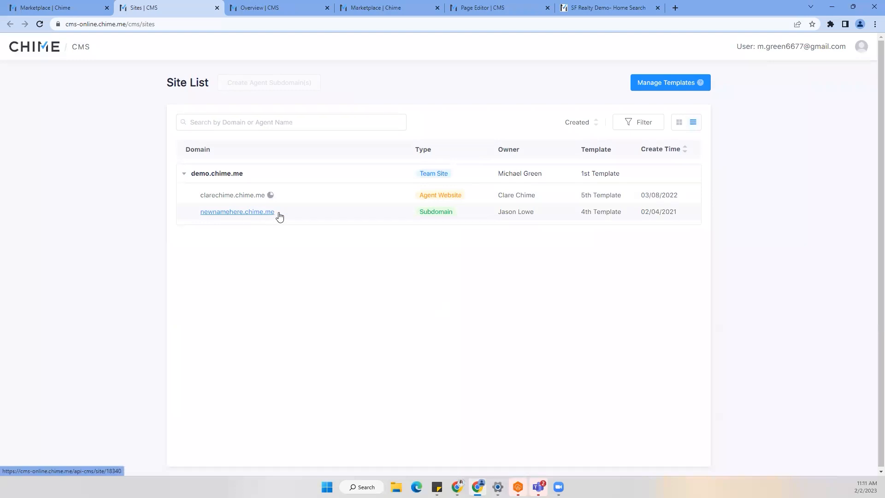
click(295, 7)
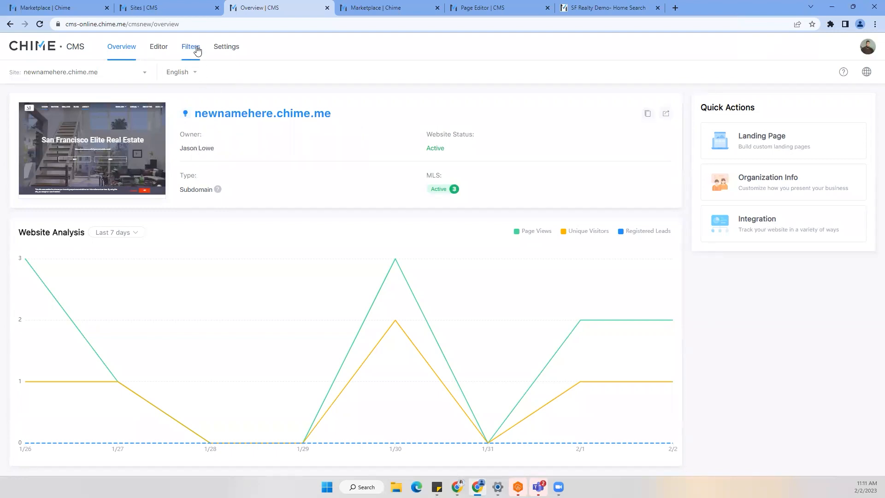
click(228, 52)
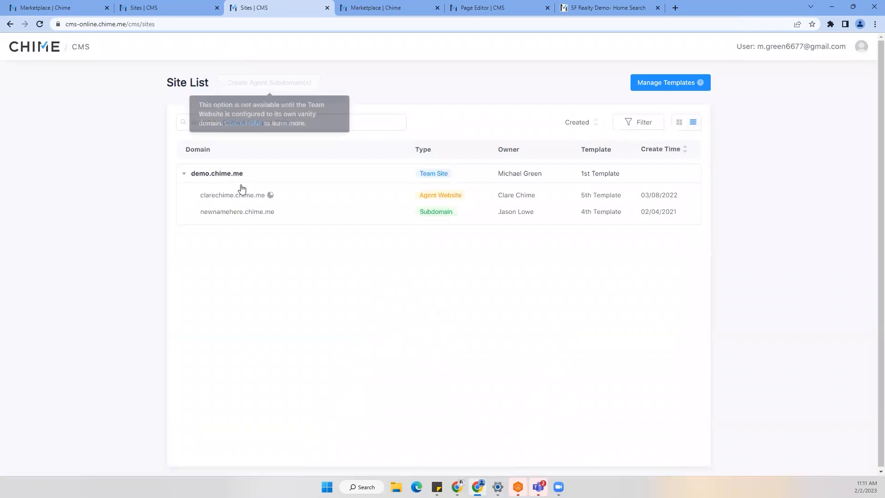
click(246, 213)
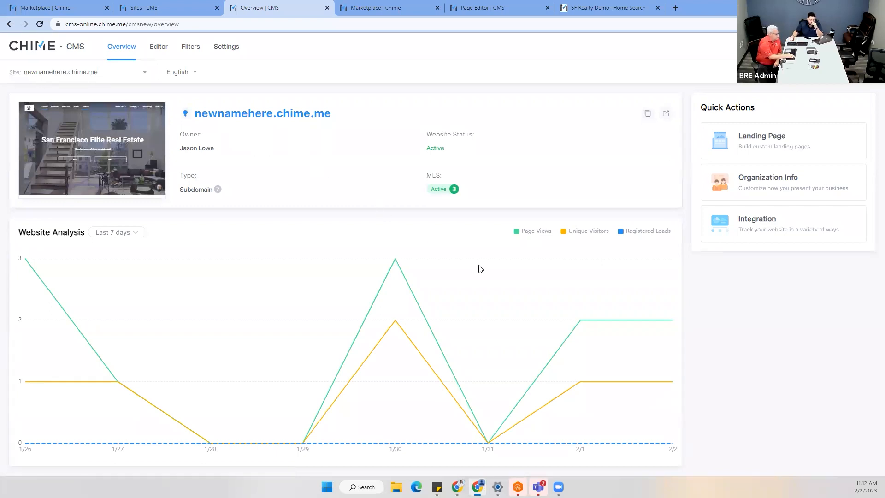
mouse_move(577, 333)
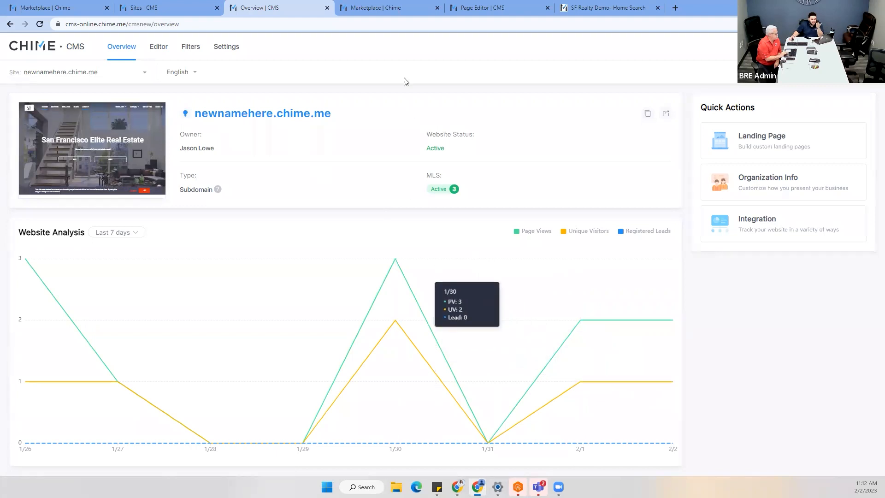
mouse_move(369, 9)
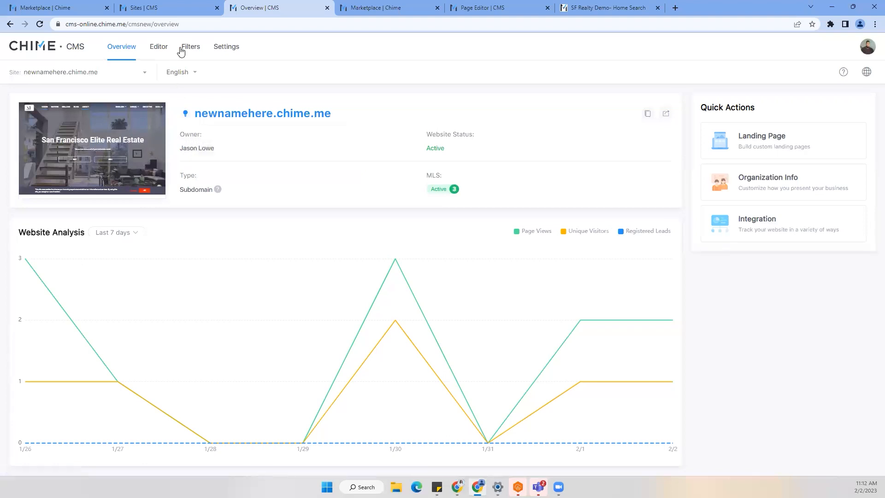
click(221, 50)
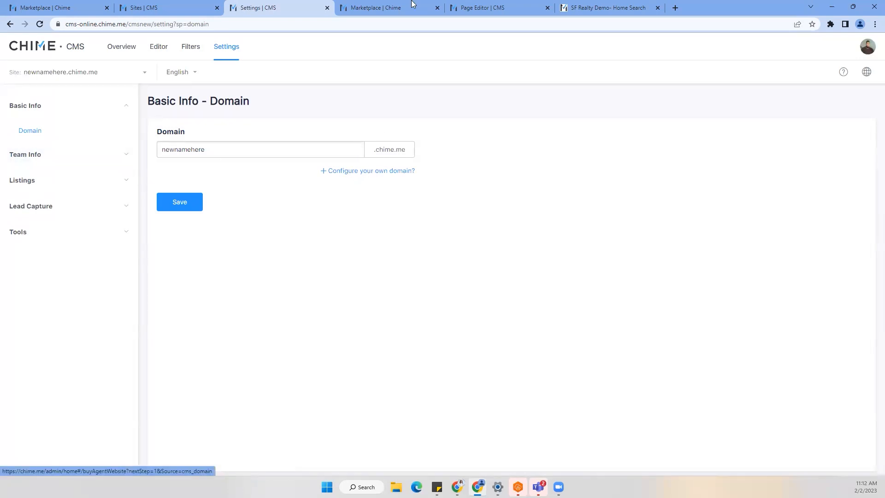
View the Agent Website add-on under the Marketplace's IDX Website category again, and return to the subdomain's domain settings.
click(373, 13)
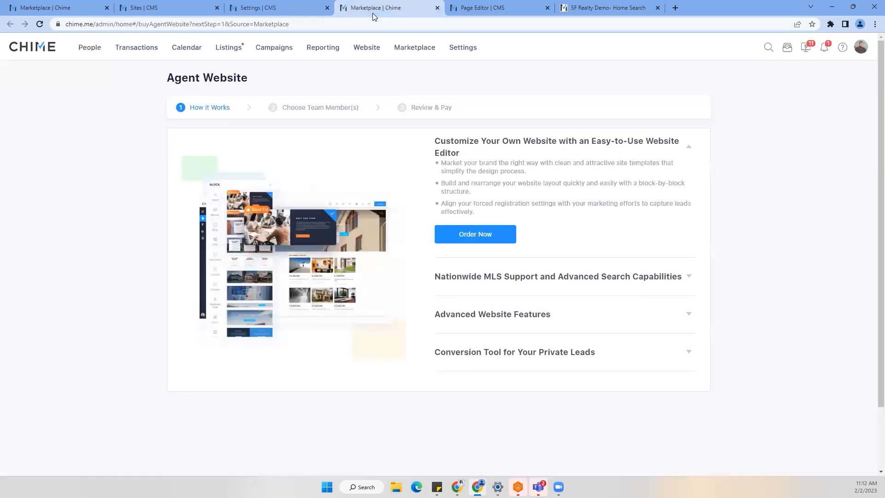
click(414, 47)
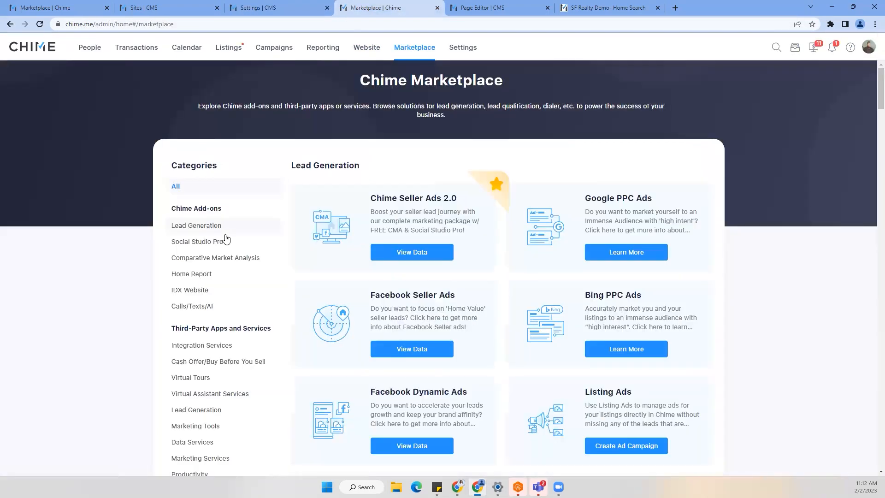
click(202, 290)
click(404, 254)
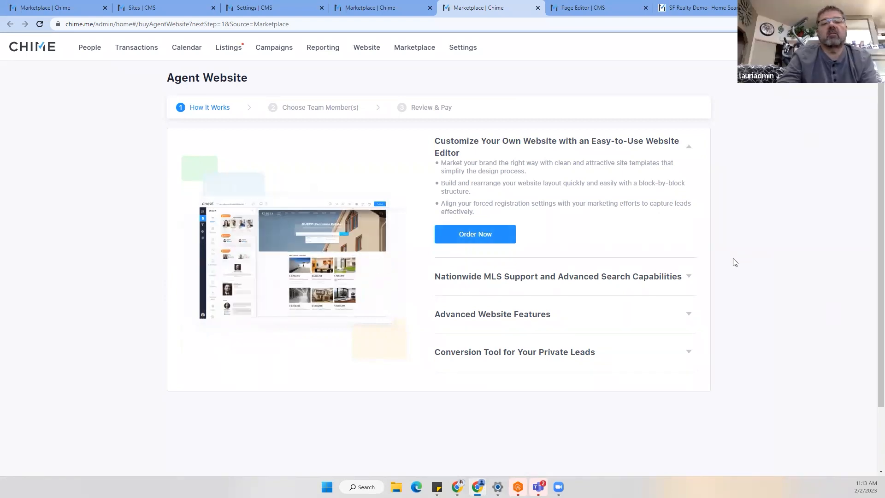
click(252, 10)
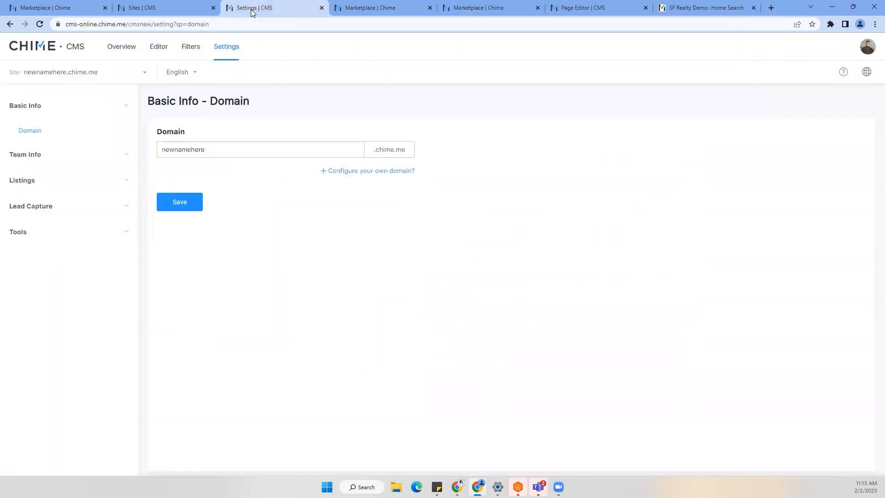
Switch to the main Chime site and look through the Landing Pages list under Campaigns.
click(50, 8)
click(276, 49)
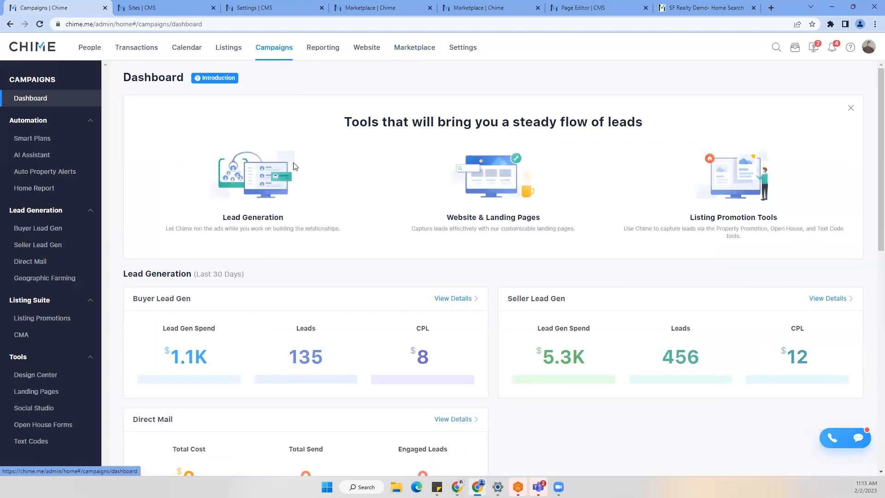
click(68, 394)
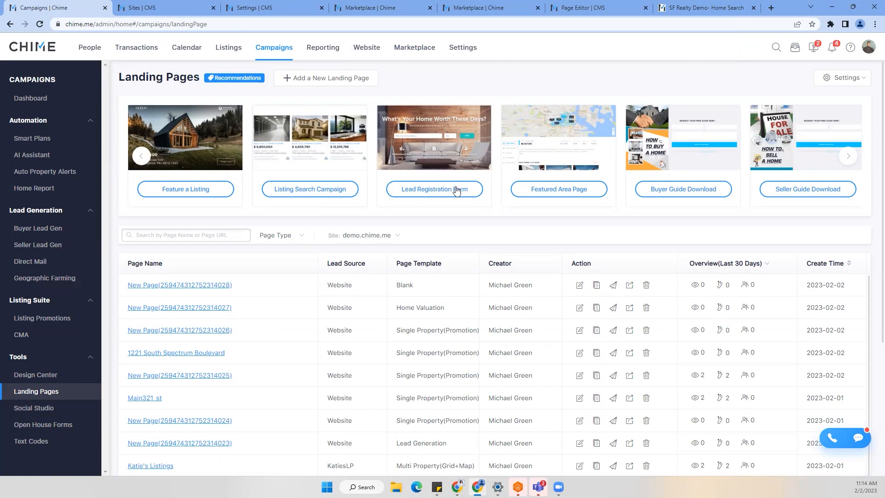
scroll(464, 203, down, 3)
scroll(470, 217, up, 3)
Look through the templates for adding a new landing page and return to the landing pages list.
click(328, 81)
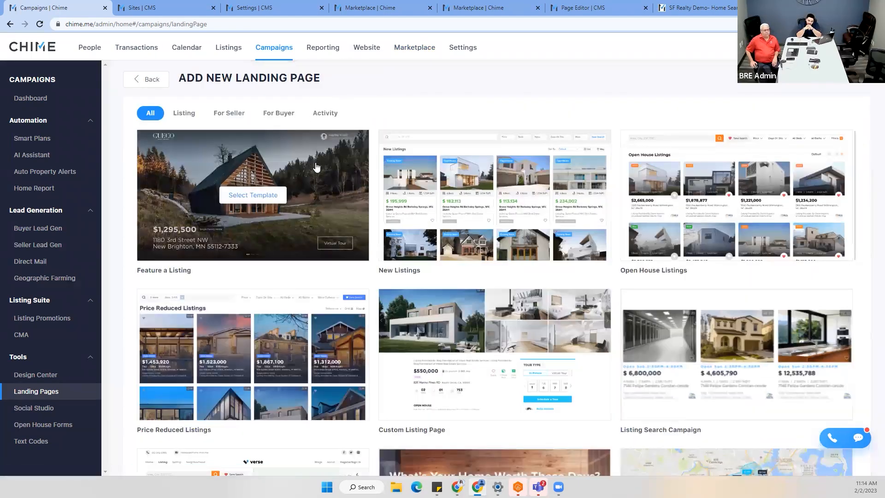
scroll(322, 194, down, 6)
scroll(311, 249, up, 6)
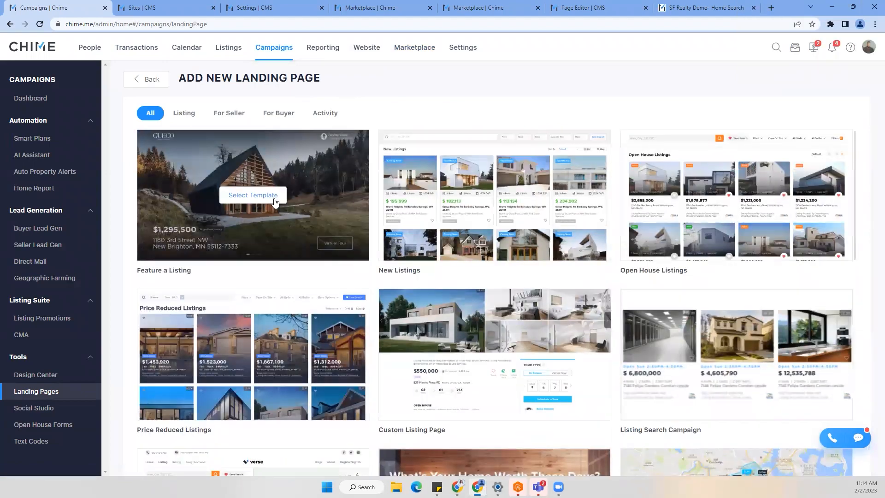
click(147, 87)
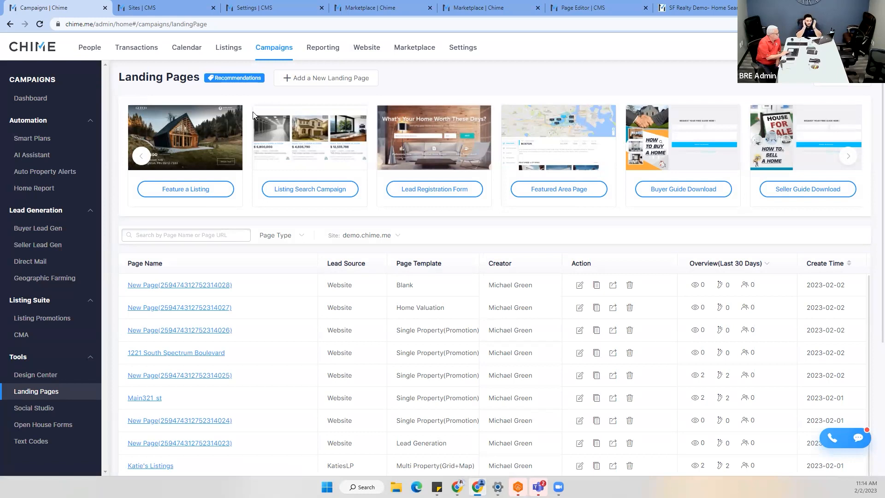
Reopen the new landing page templates, view the setup form for the Feature a Listing template, and close it without saving.
click(314, 82)
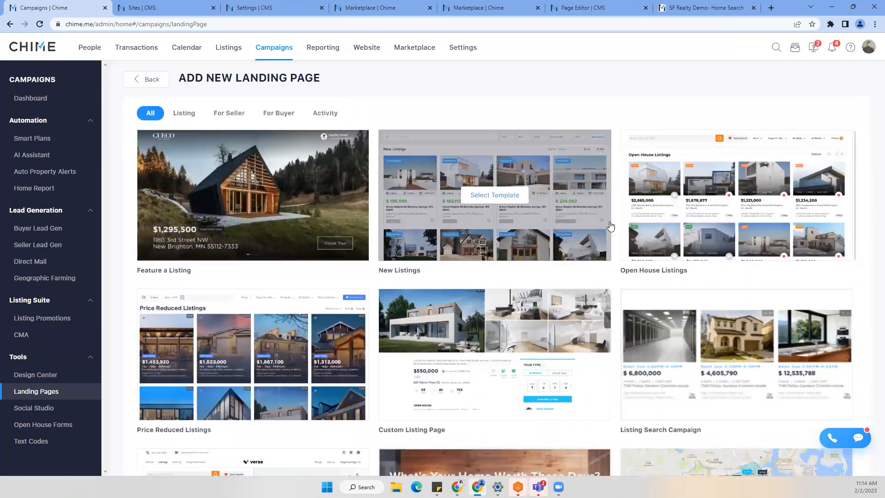
scroll(613, 243, down, 4)
scroll(613, 244, down, 1)
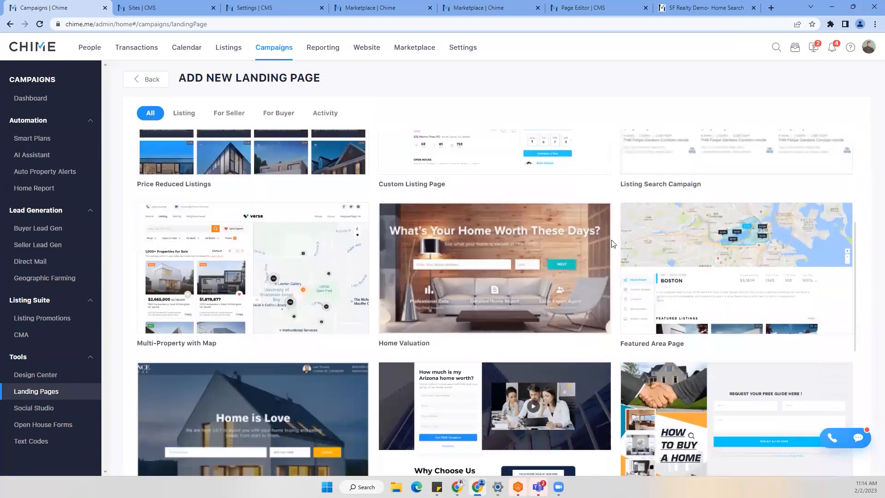
scroll(568, 239, up, 5)
mouse_move(306, 212)
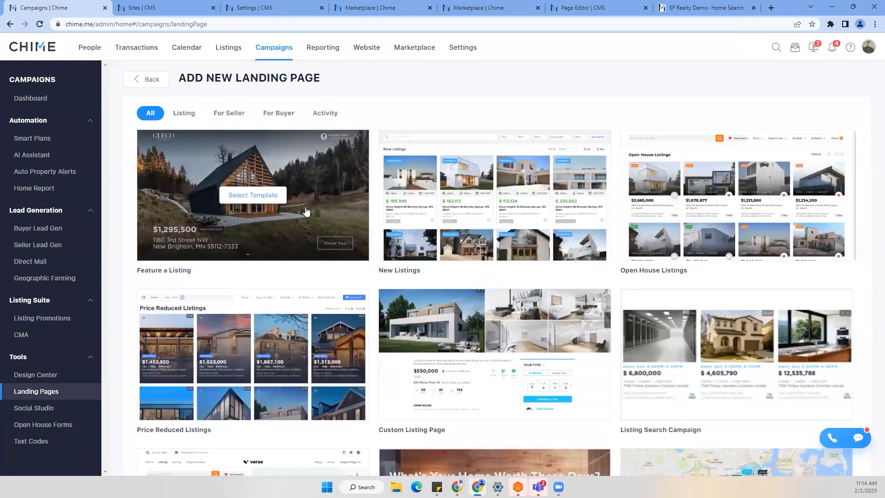
click(251, 226)
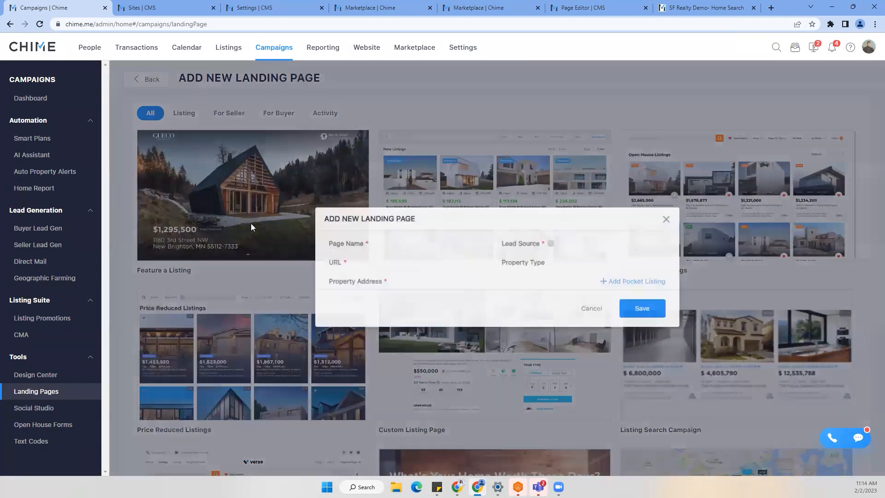
click(665, 187)
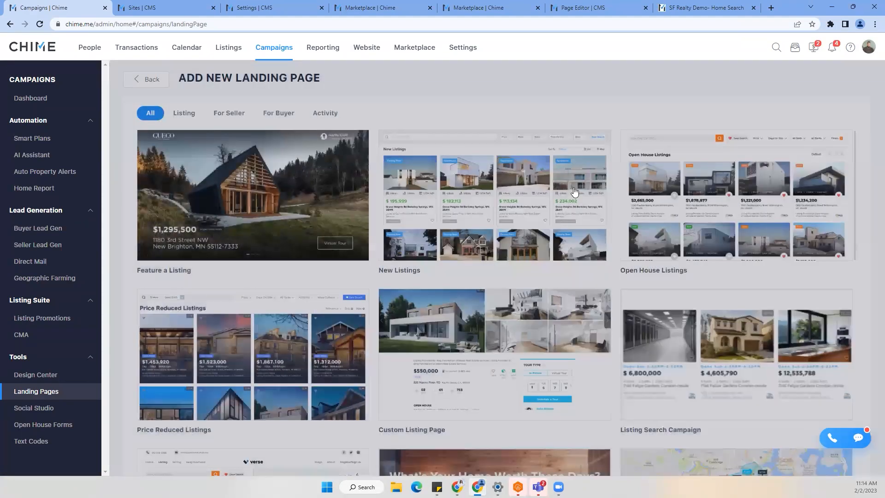
Examine the remaining landing page templates down to Build Your Own, and go back to the landing pages list.
scroll(289, 233, down, 4)
scroll(281, 287, down, 4)
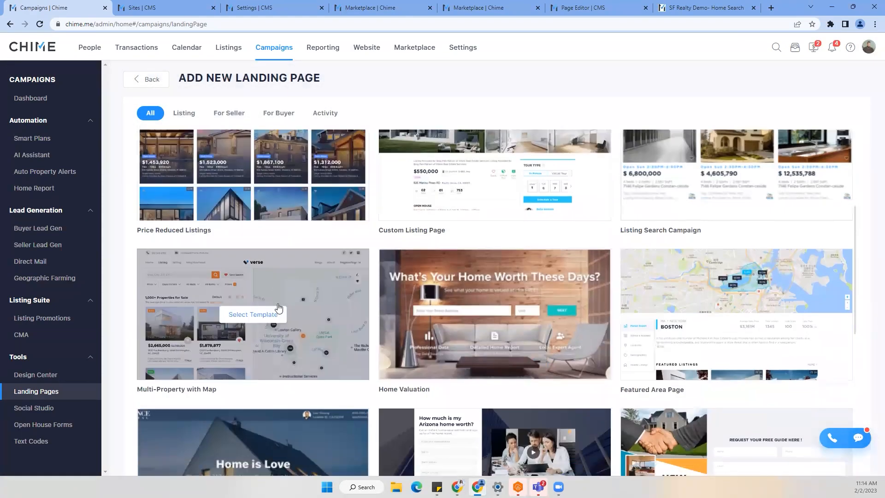
mouse_move(492, 318)
scroll(492, 318, down, 1)
mouse_move(340, 295)
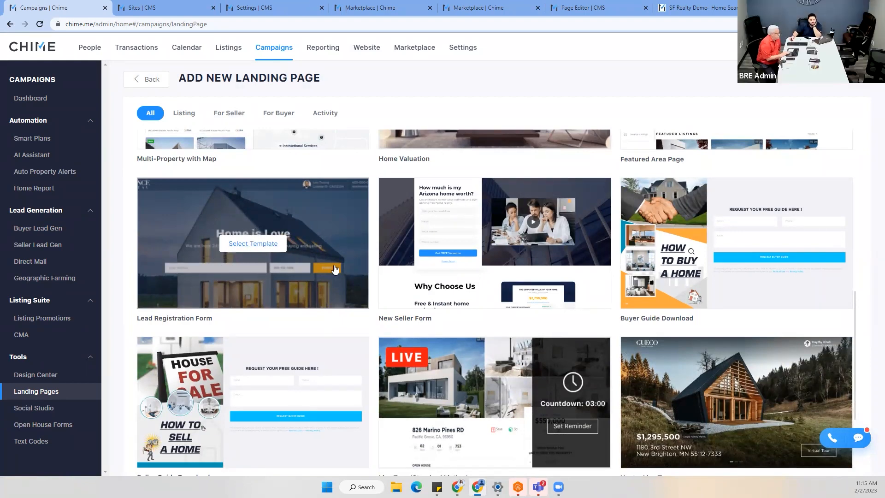
scroll(337, 282, down, 4)
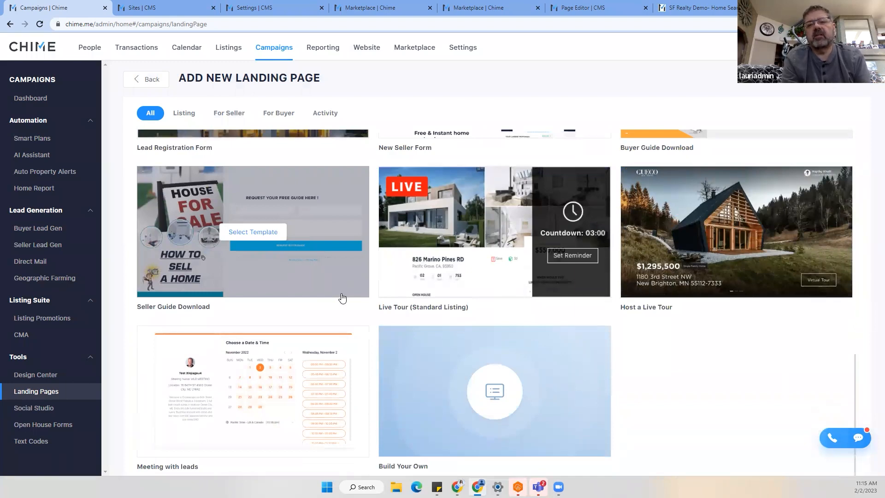
scroll(343, 298, up, 6)
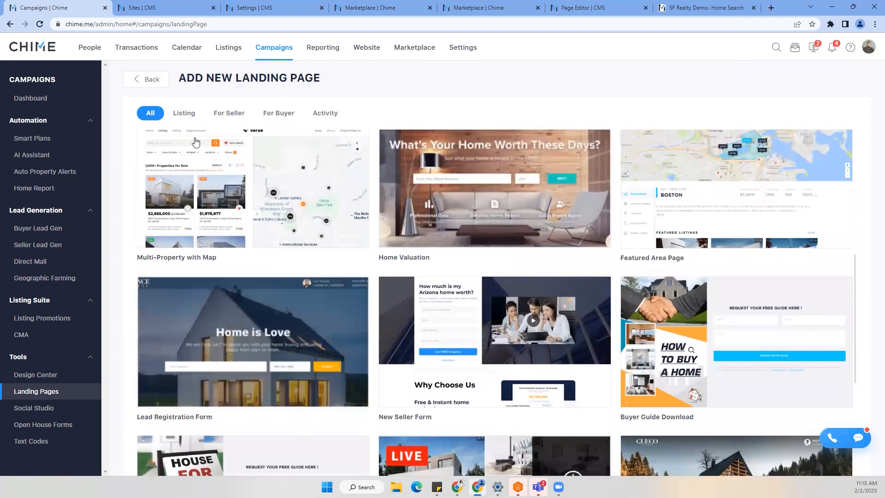
scroll(291, 297, up, 3)
click(141, 80)
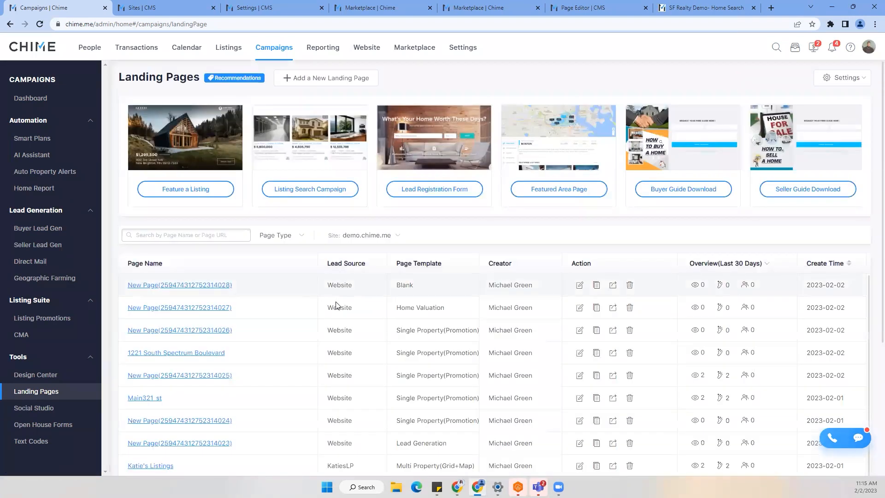
scroll(336, 306, down, 2)
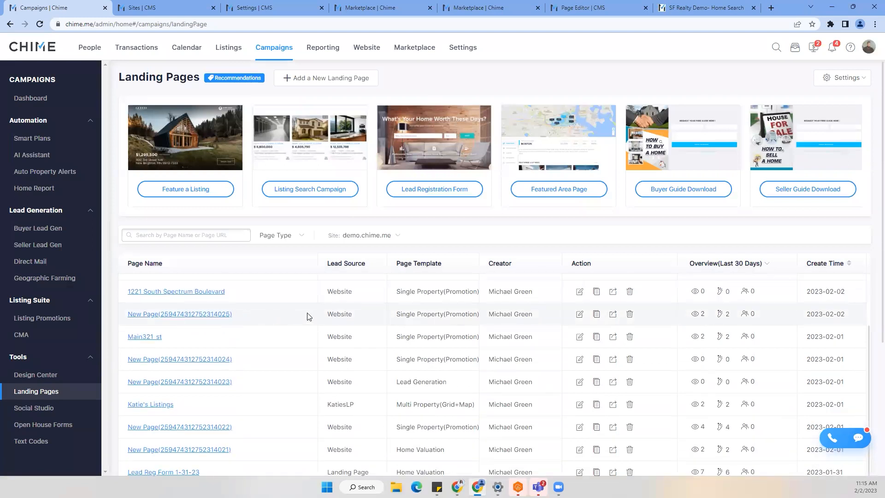
click(579, 315)
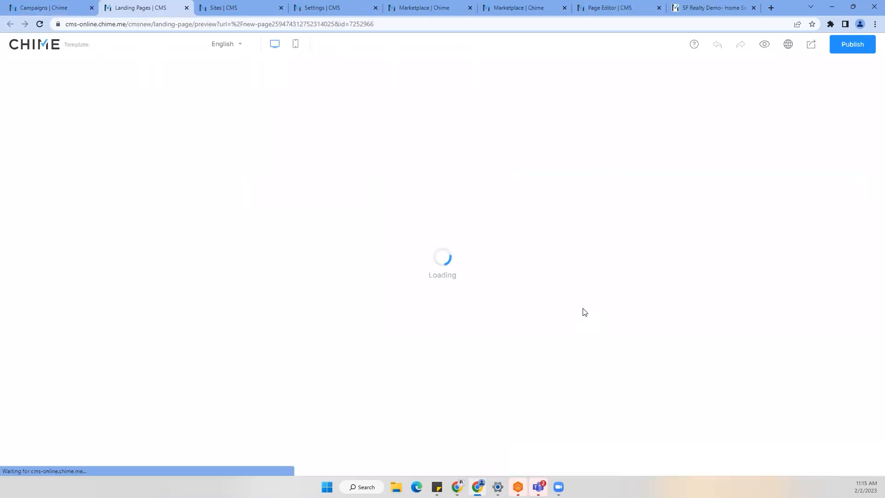
mouse_move(812, 46)
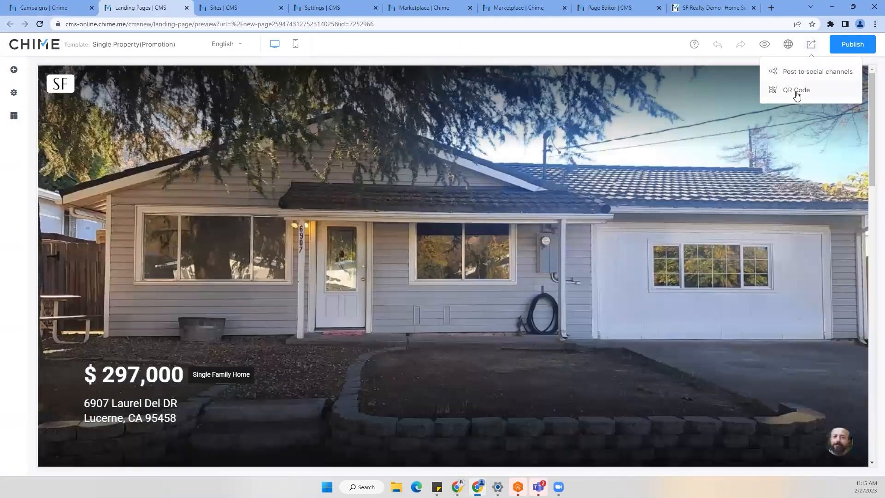
click(796, 93)
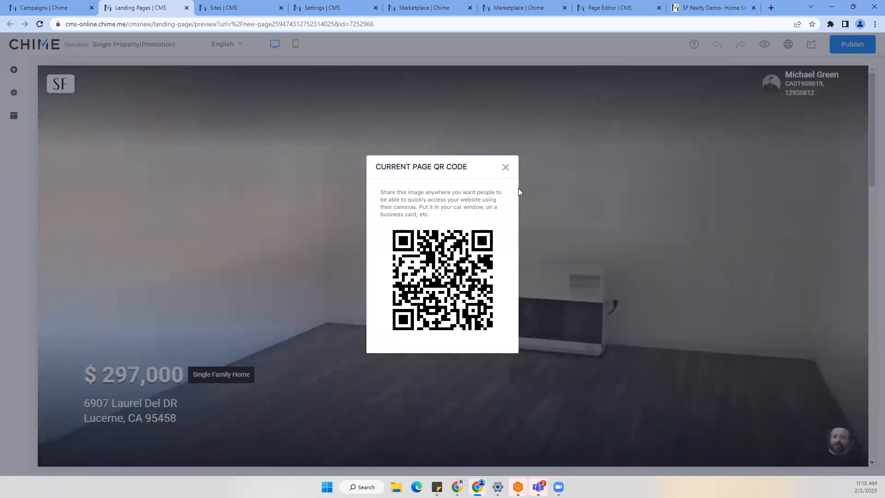
Open newnamehere.chime.me in the page editor from the site list, dismiss the multiple-tab warning, and restore the unpublished changes.
click(304, 8)
click(236, 7)
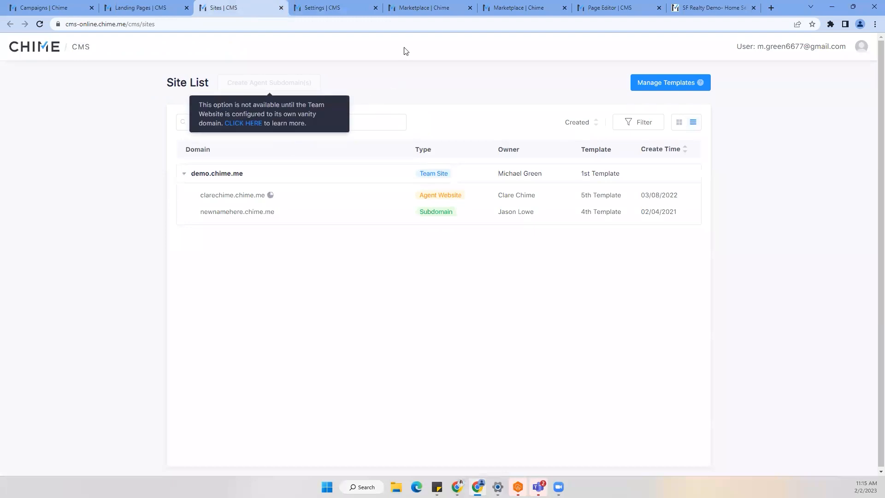
click(226, 213)
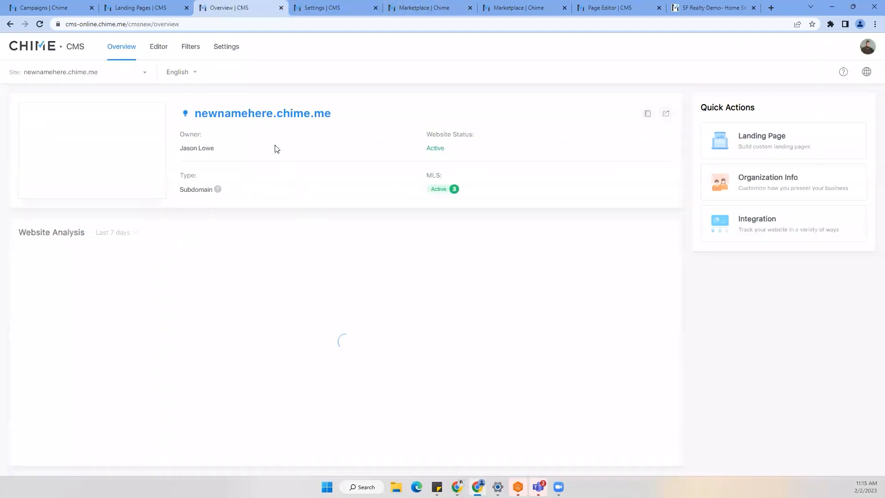
click(159, 48)
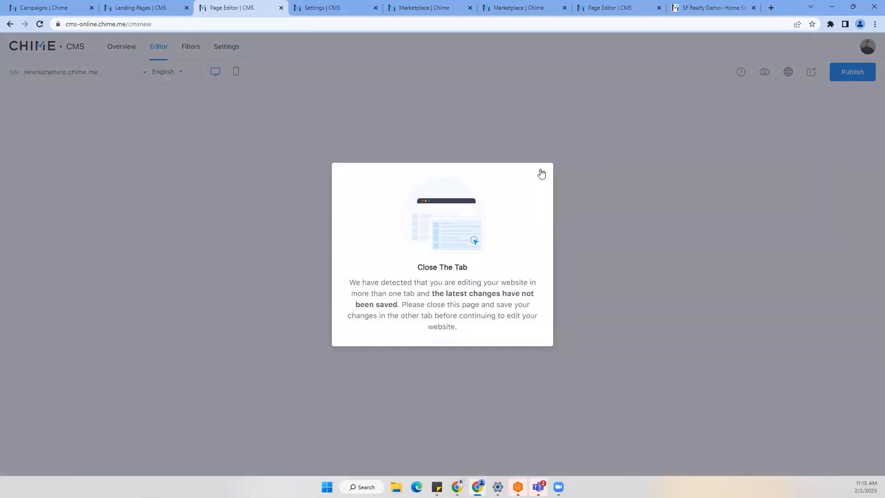
click(542, 173)
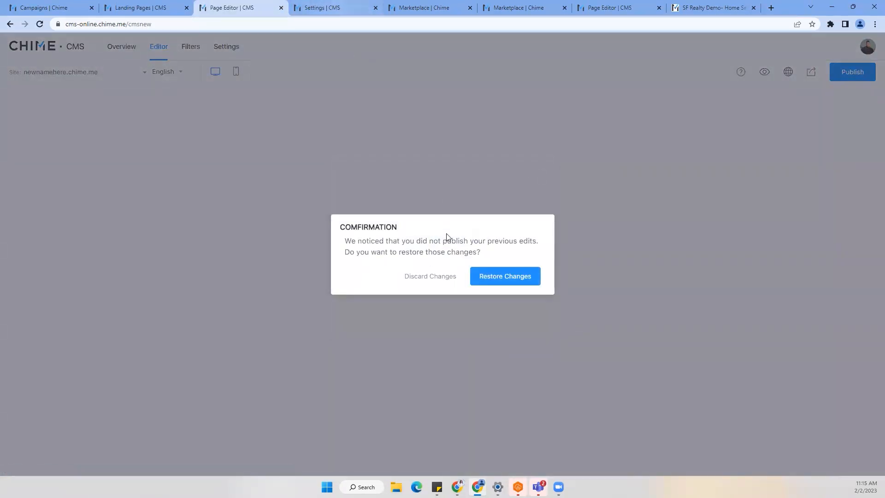
click(494, 278)
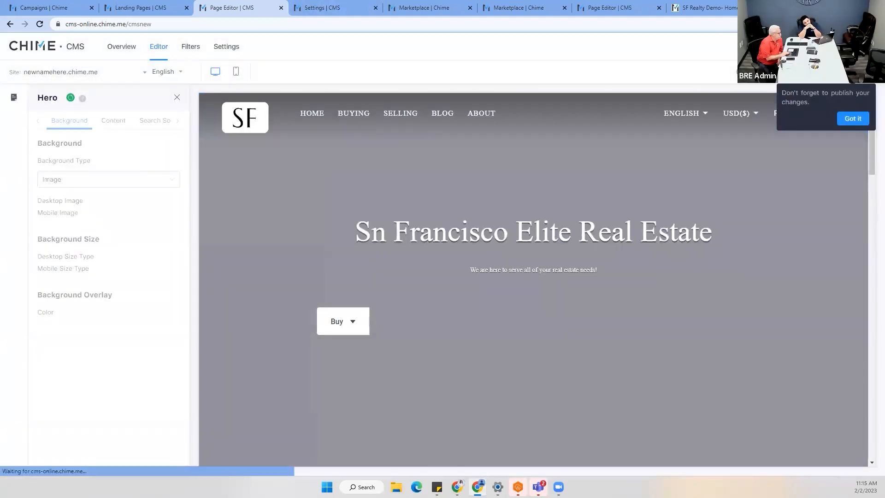
Display the QR code for the newnamehere.chime.me home page, then close it and the Hero settings.
click(811, 73)
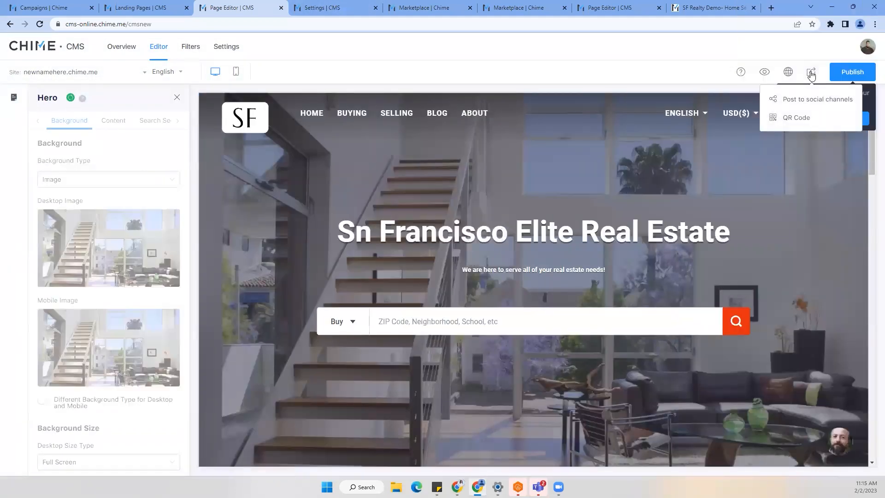
click(796, 119)
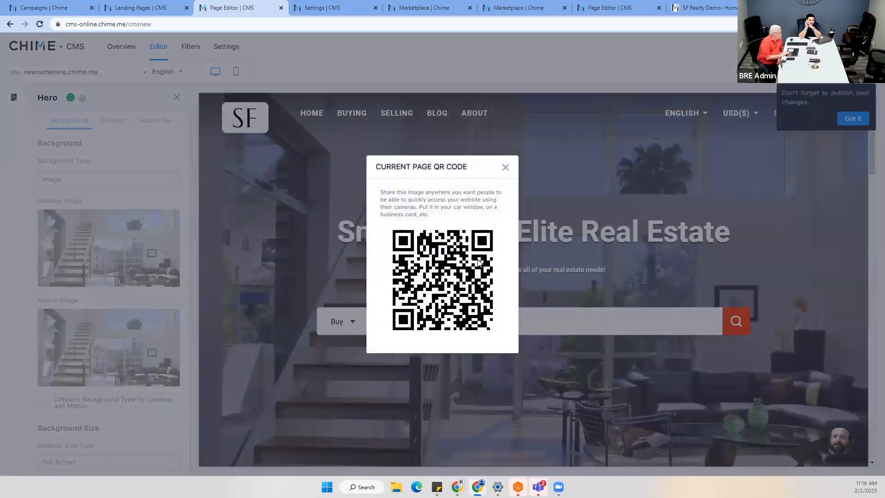
click(505, 168)
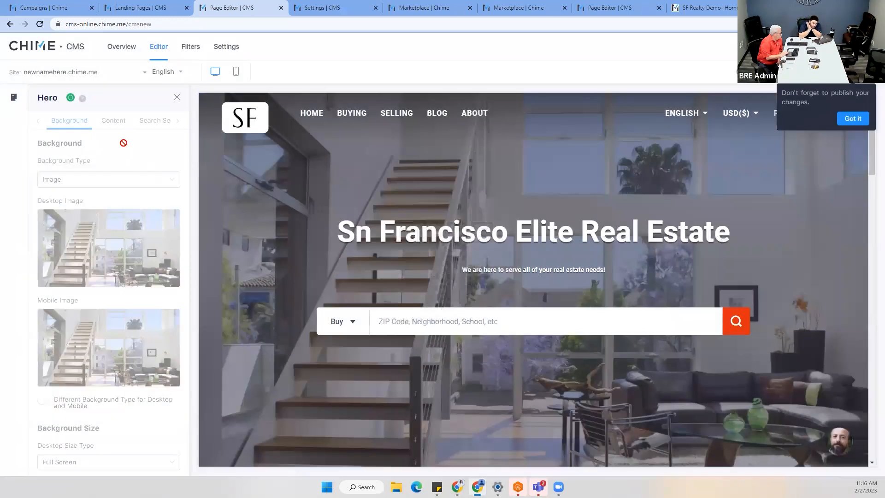
click(177, 98)
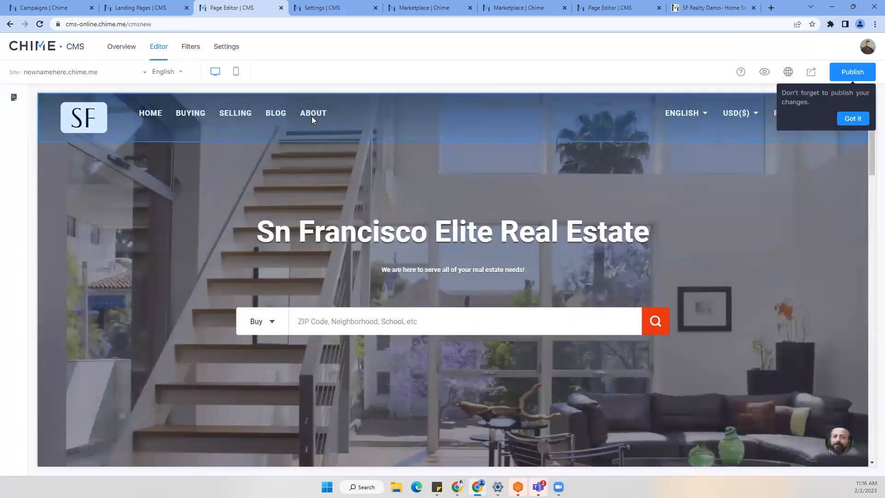
Close the CMS Settings, both Marketplace and the demo.chime.me Page Editor browser tabs, discarding unsaved changes, and return to the Campaigns landing pages list.
click(367, 8)
click(376, 7)
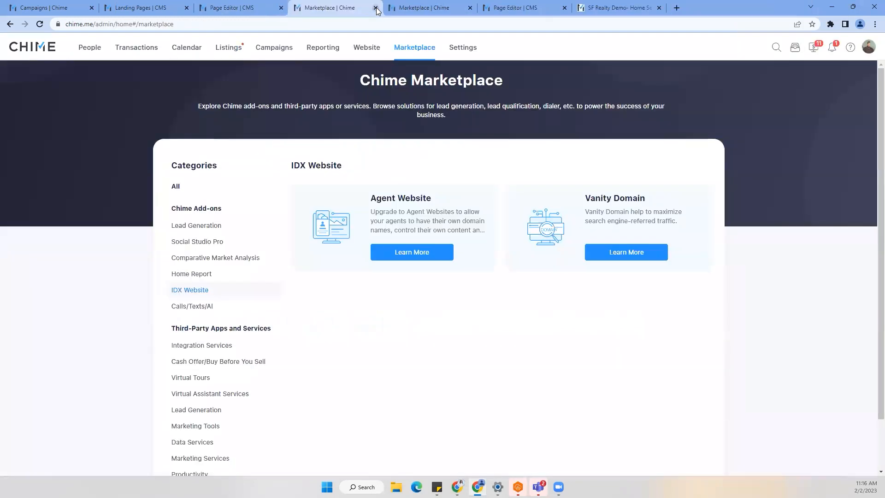
click(376, 8)
click(375, 8)
click(376, 7)
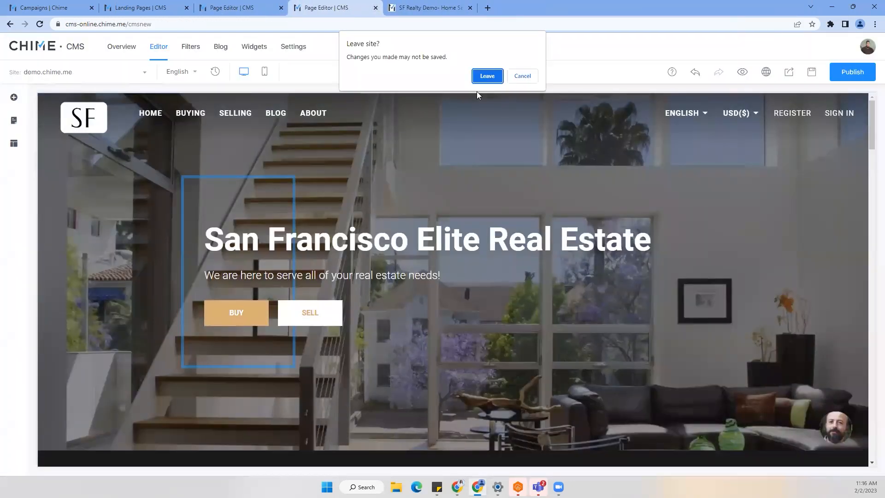
click(480, 76)
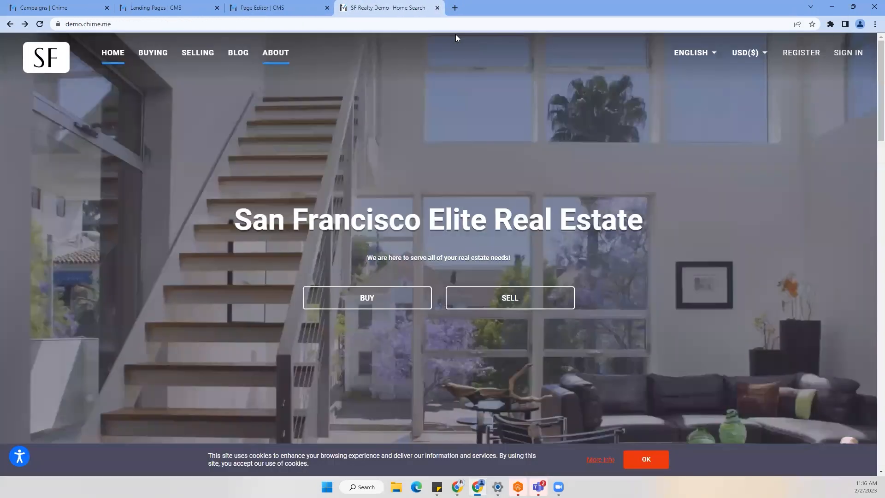
click(64, 8)
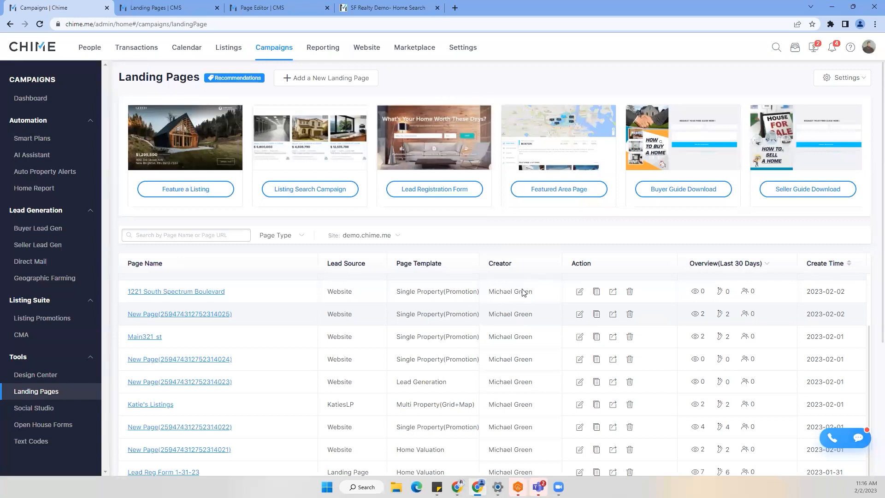
Switch to the Training #5 PowerPoint presentation and start the slide show from slide 7, Next Steps & Takeaways.
mouse_move(457, 487)
click(493, 440)
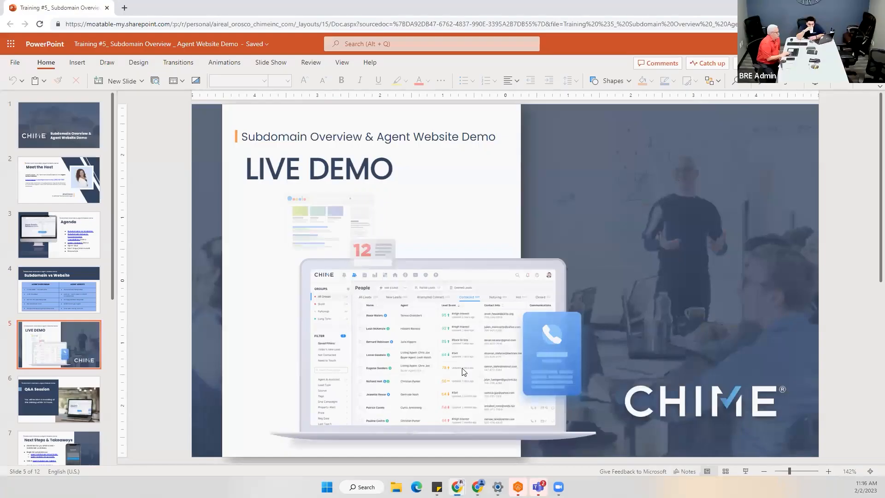
scroll(70, 398, down, 3)
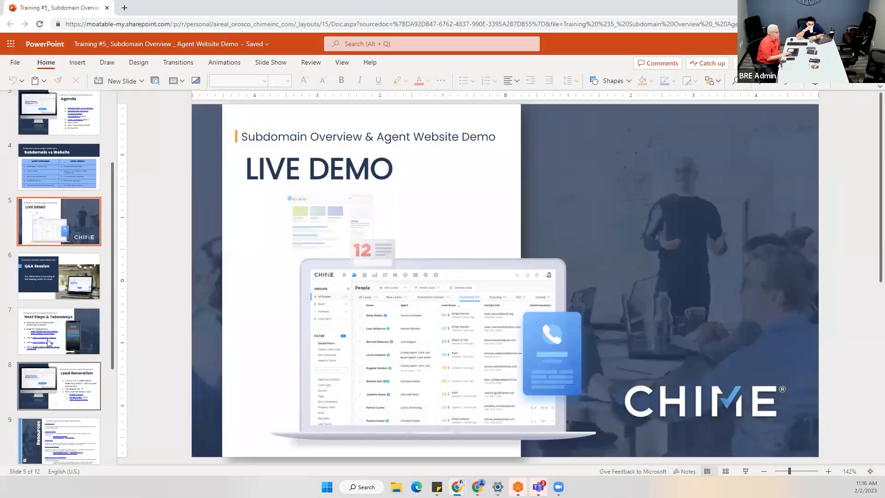
click(50, 343)
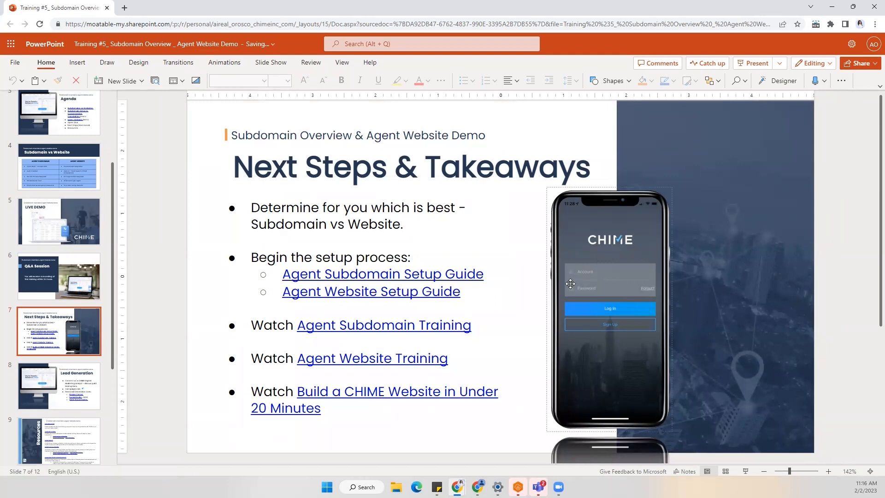
click(261, 63)
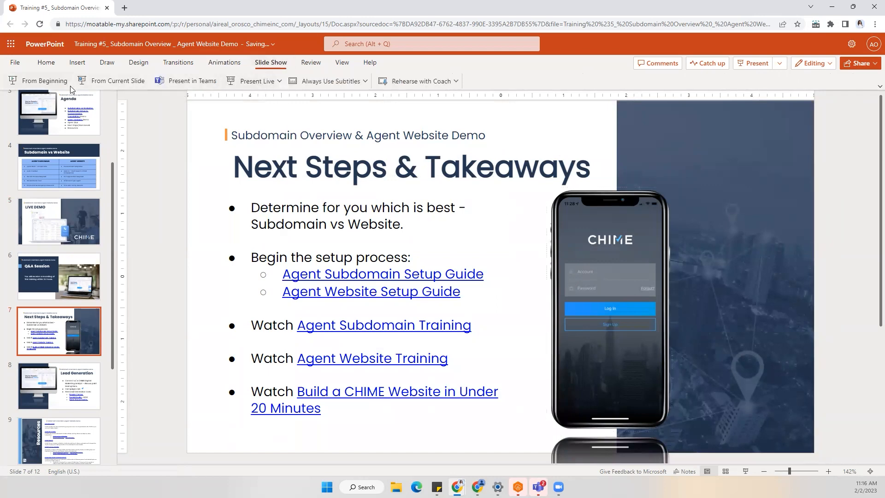
click(107, 83)
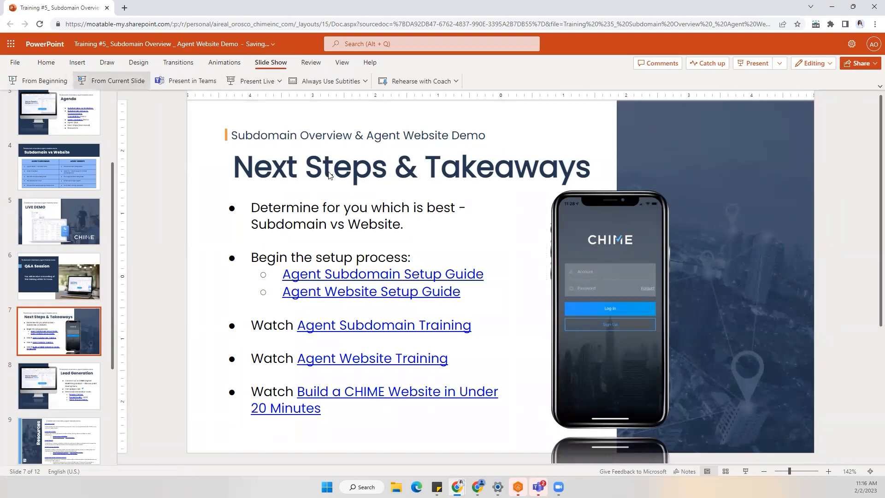